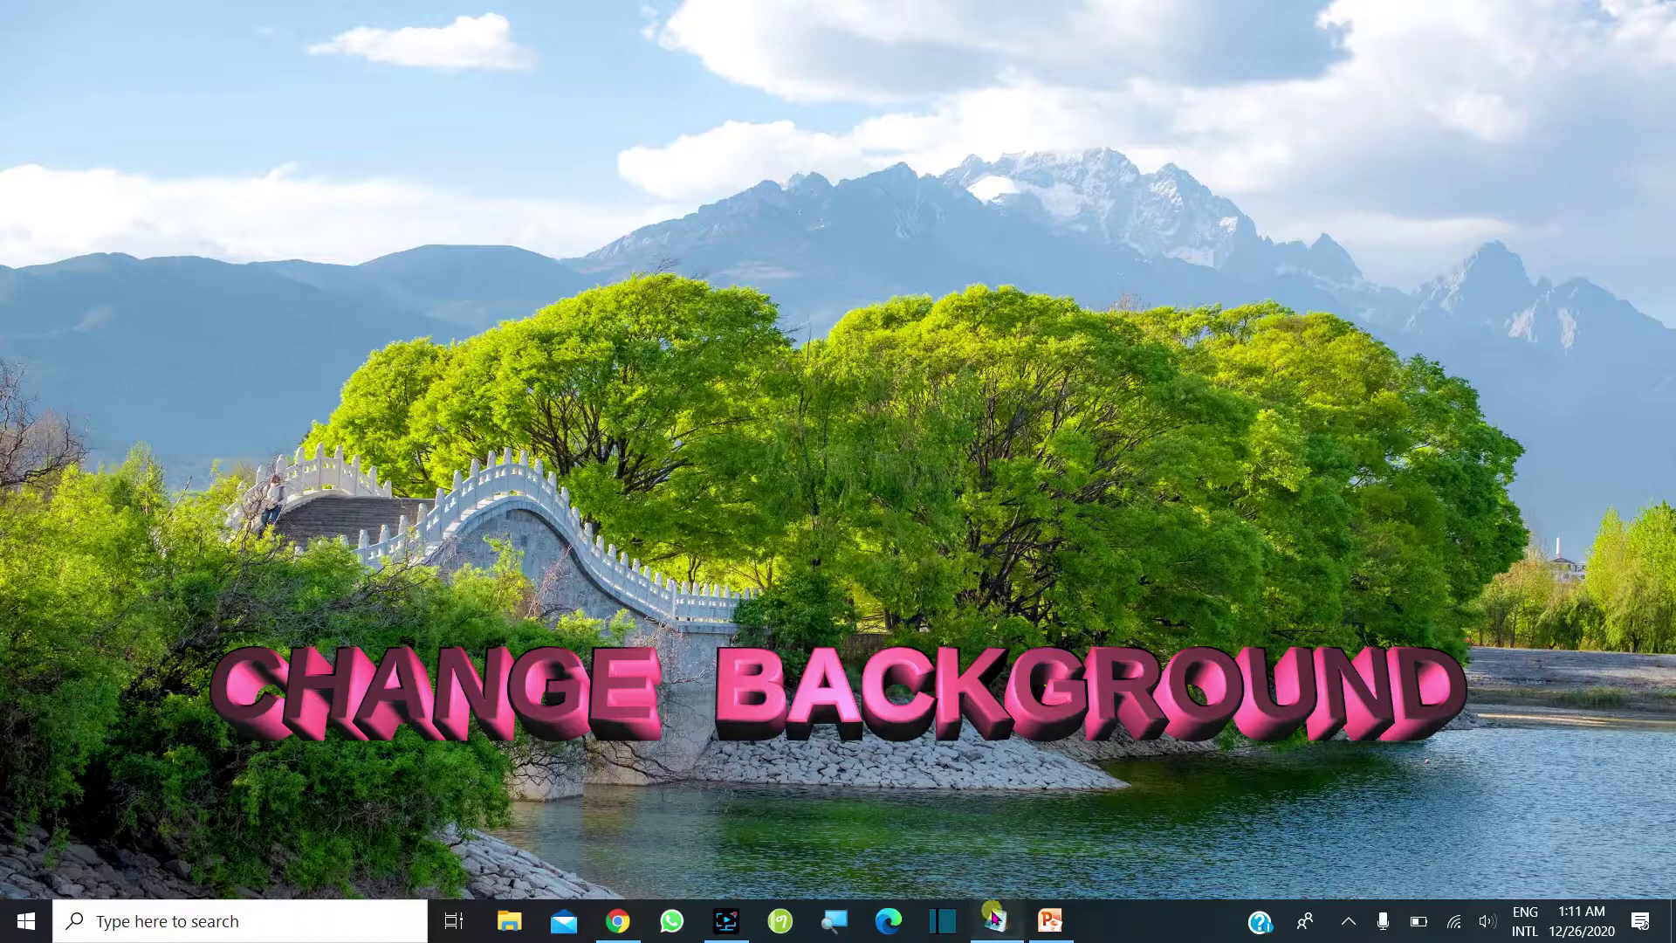
# - Open the Notepad notes and highlight the Change Background heading and the six lines listed beneath it
pyautogui.click(680, 607)
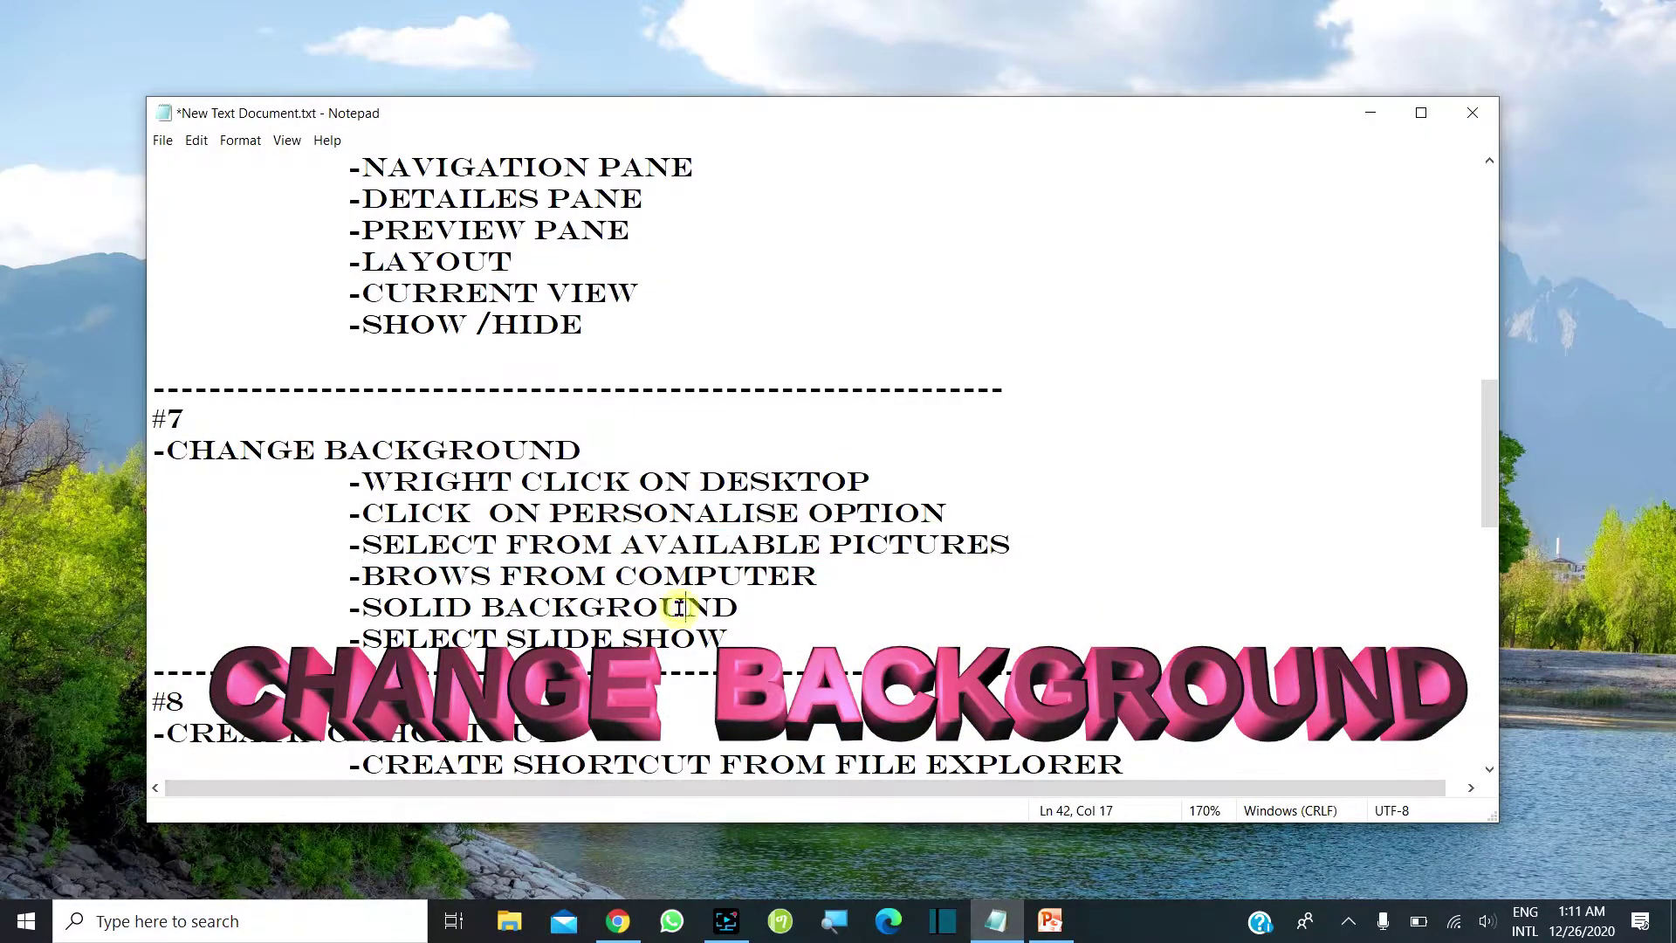
pyautogui.moveTo(169, 451); pyautogui.dragTo(595, 443)
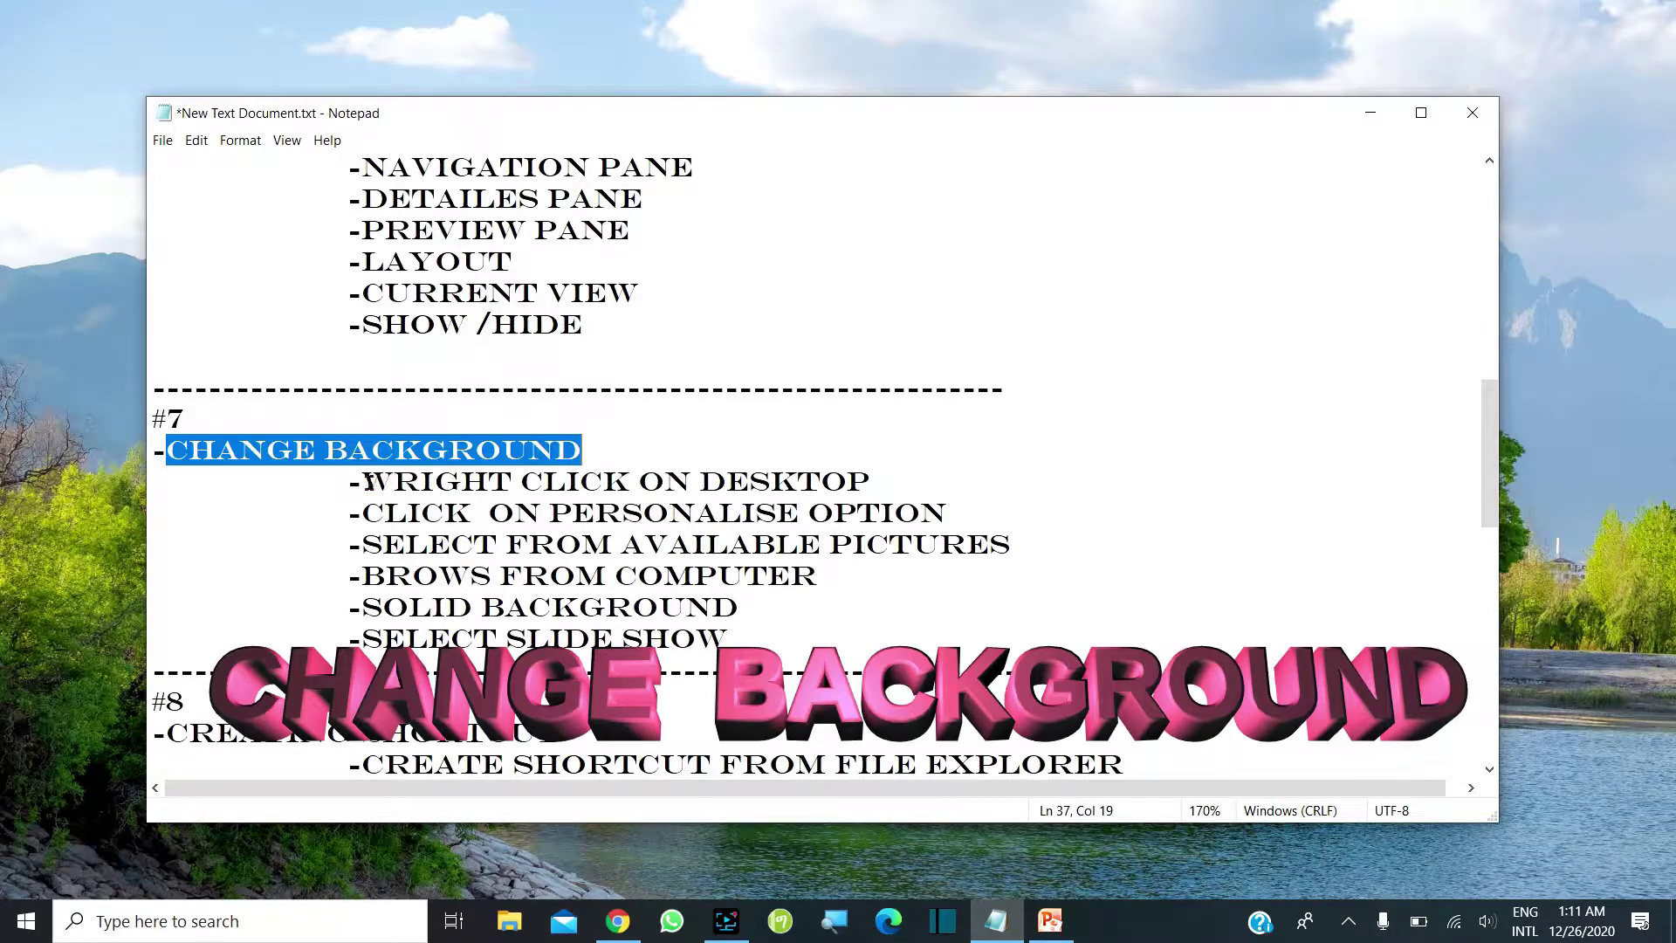
pyautogui.moveTo(363, 482); pyautogui.dragTo(729, 640)
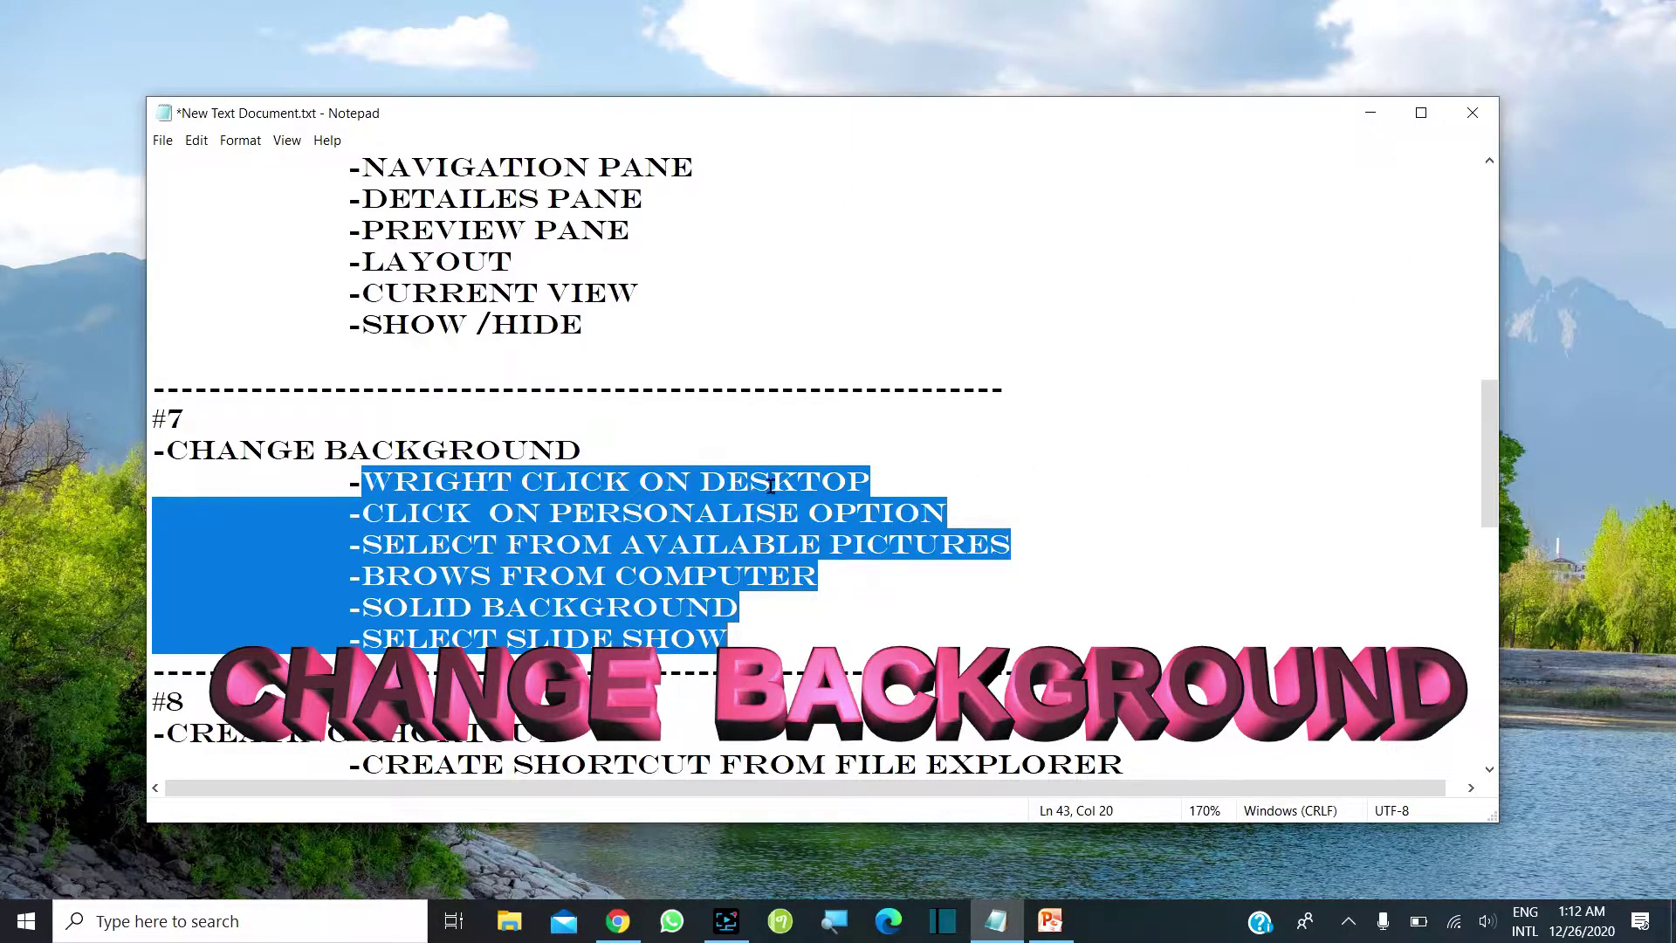
# - Open the desktop's Personalise settings on the Background page and bring that window in front of the notes
pyautogui.rightClick(1590, 270)
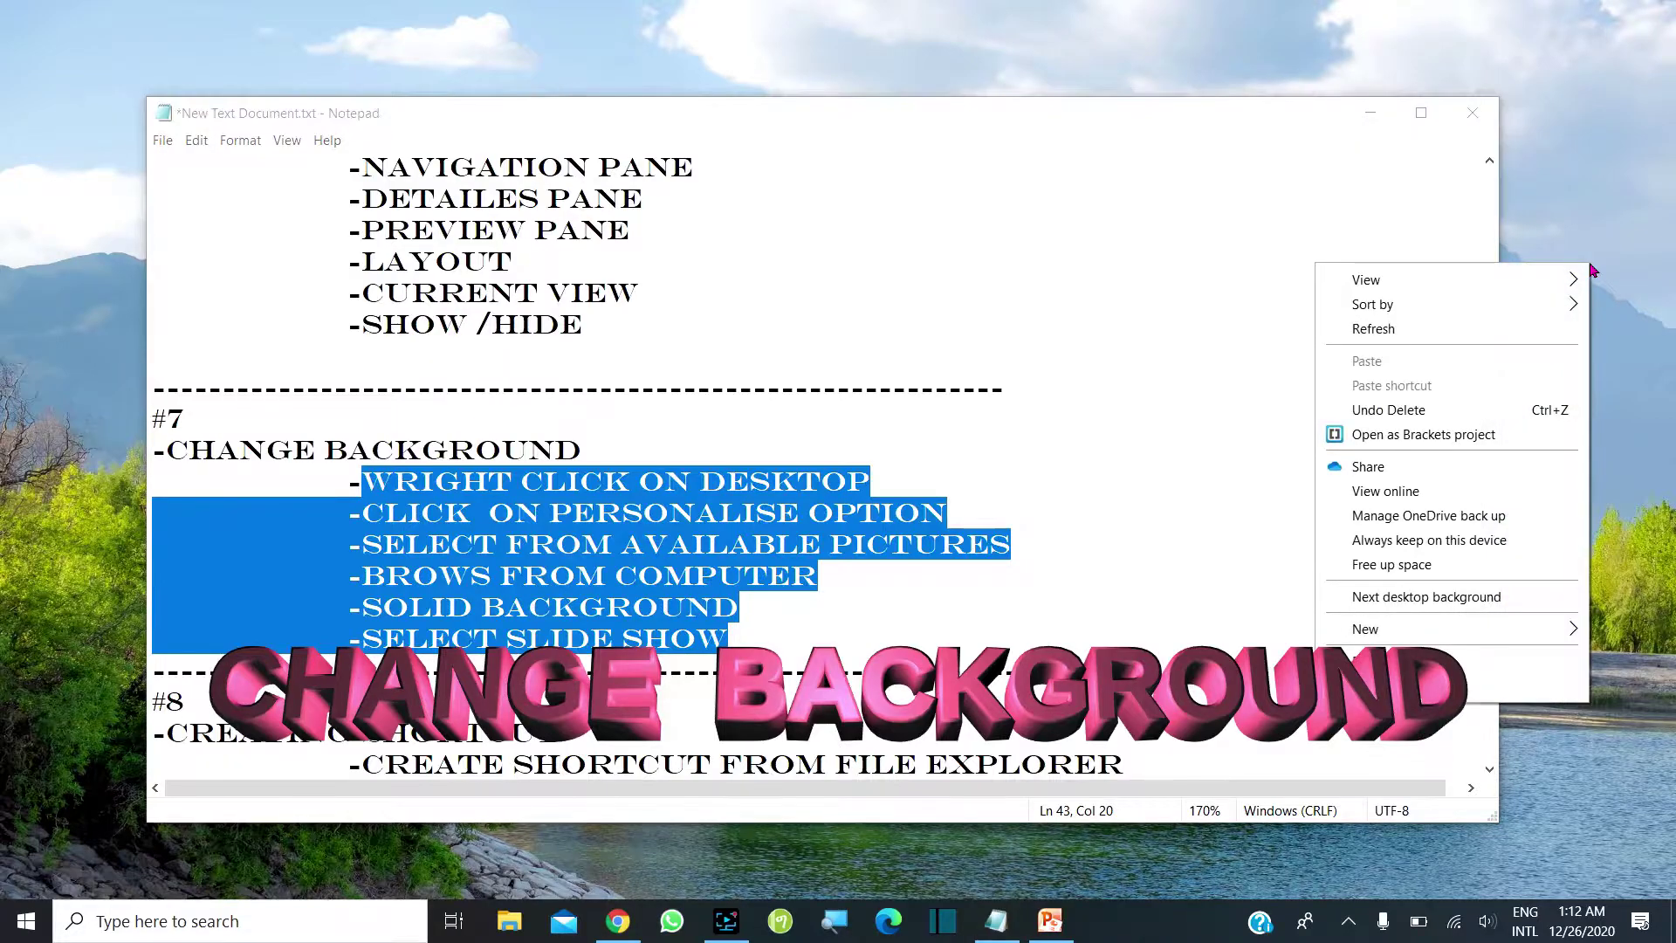
pyautogui.moveTo(1516, 291)
pyautogui.click(1388, 689)
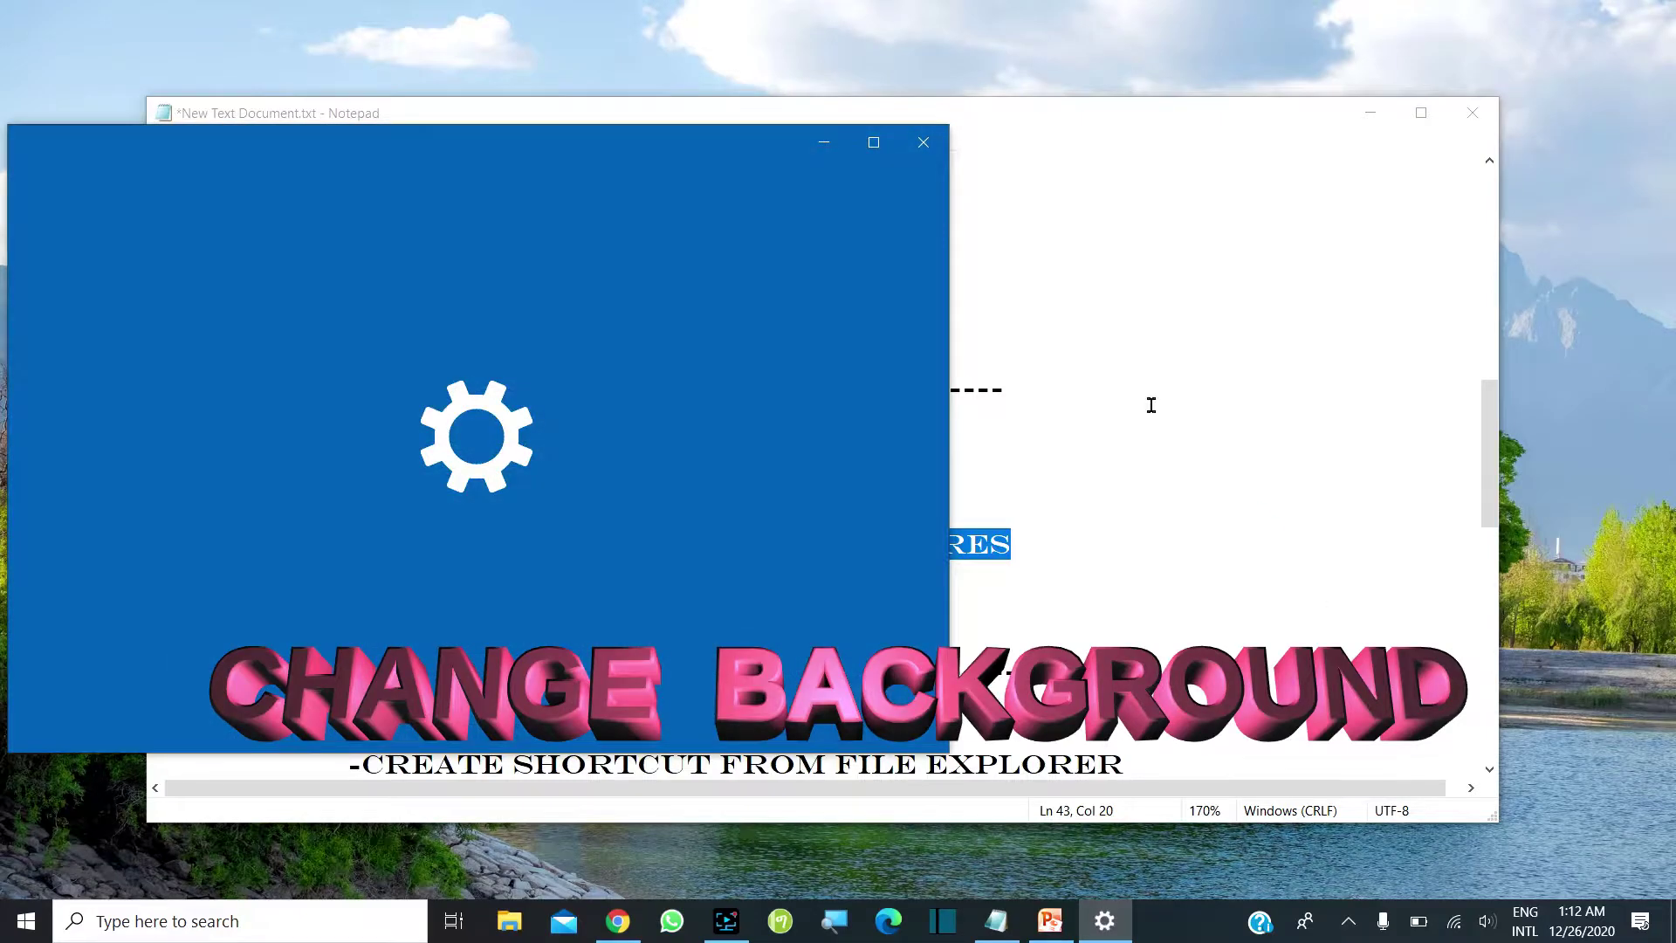
pyautogui.click(1134, 381)
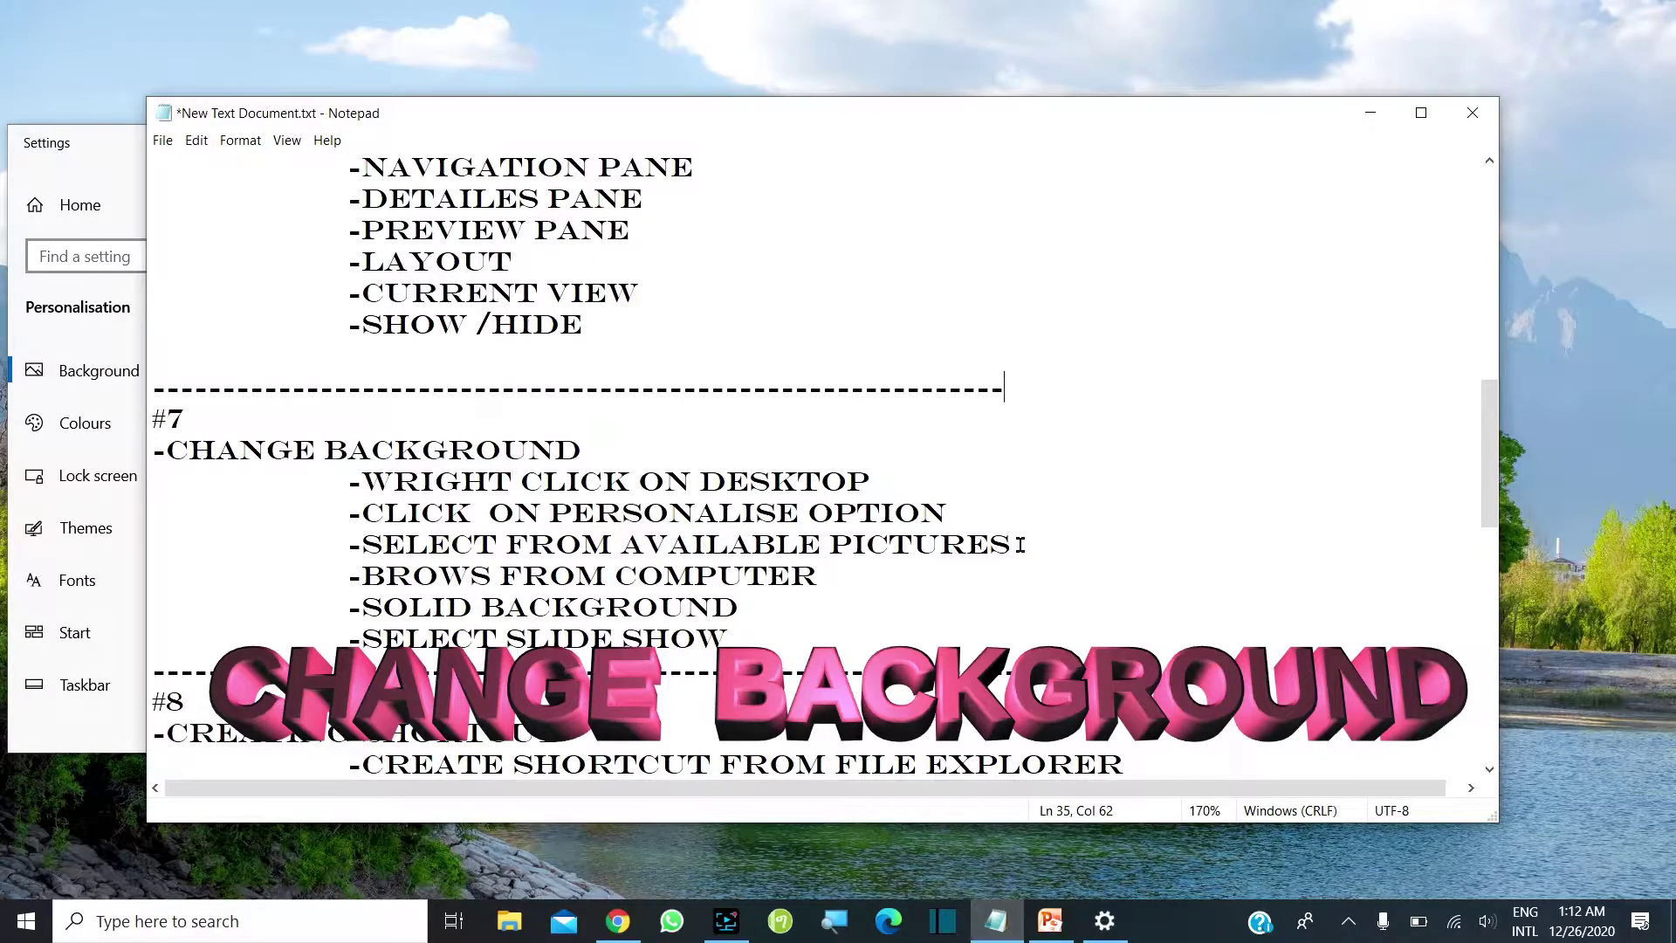
pyautogui.click(84, 423)
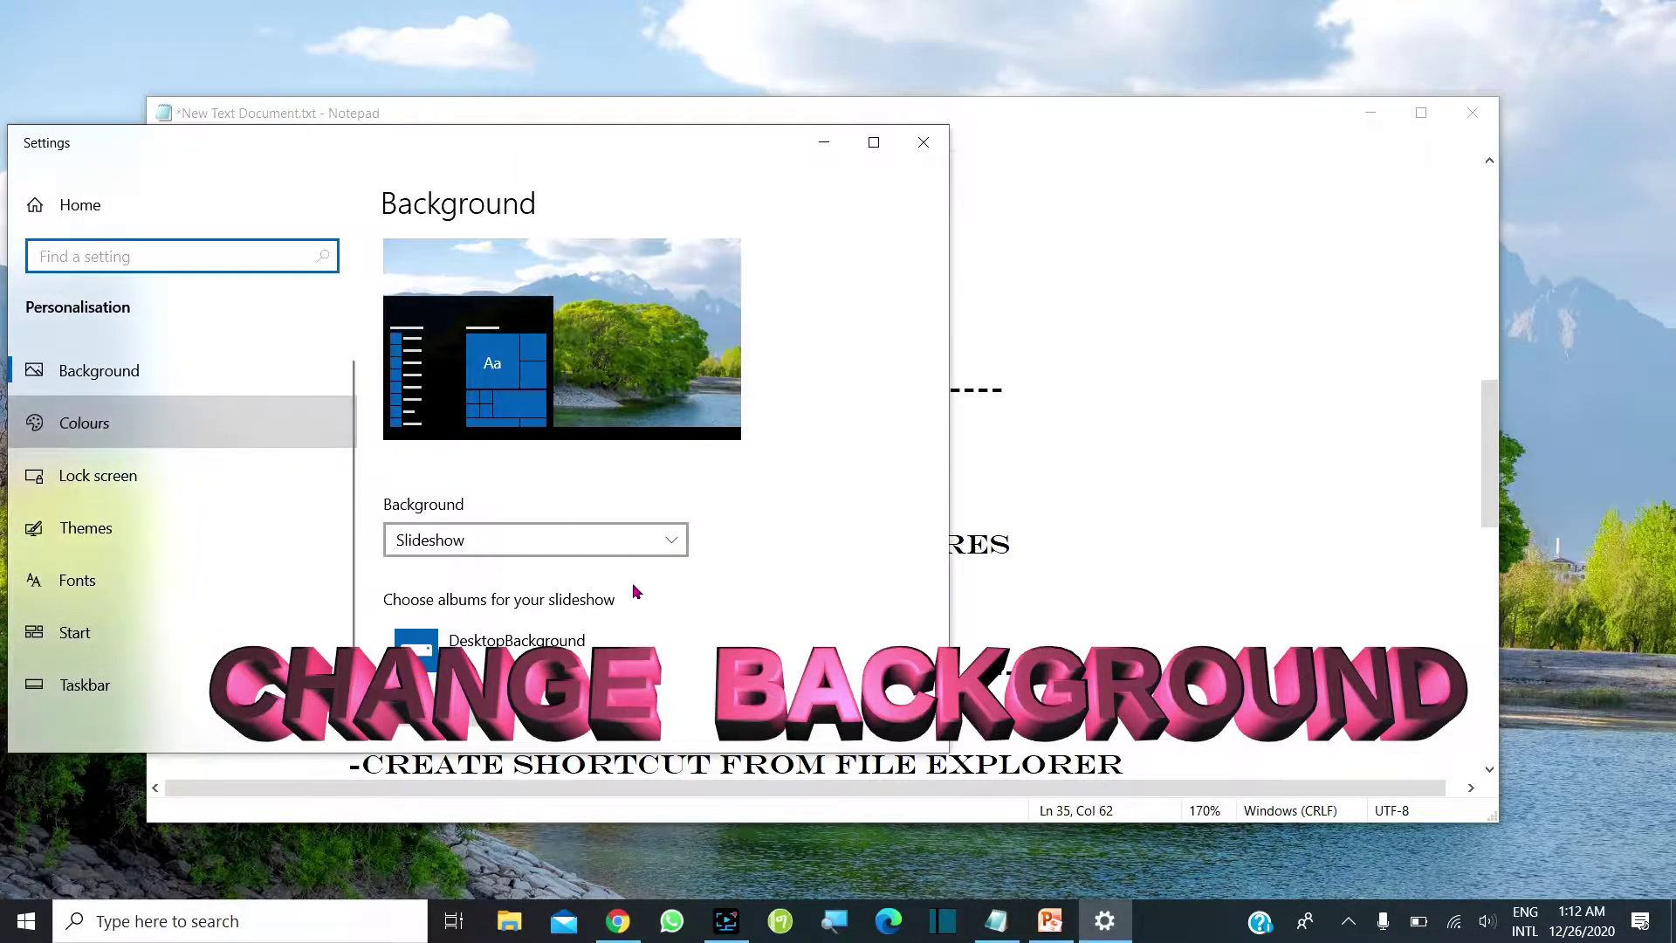
# - Set the desktop background type to Picture and choose the available picture of the rocky gorge
pyautogui.scroll(-3, 659, 507)
pyautogui.scroll(2, 662, 502)
pyautogui.click(679, 491)
pyautogui.click(816, 517)
pyautogui.scroll(1, 816, 524)
pyautogui.click(123, 370)
pyautogui.click(674, 541)
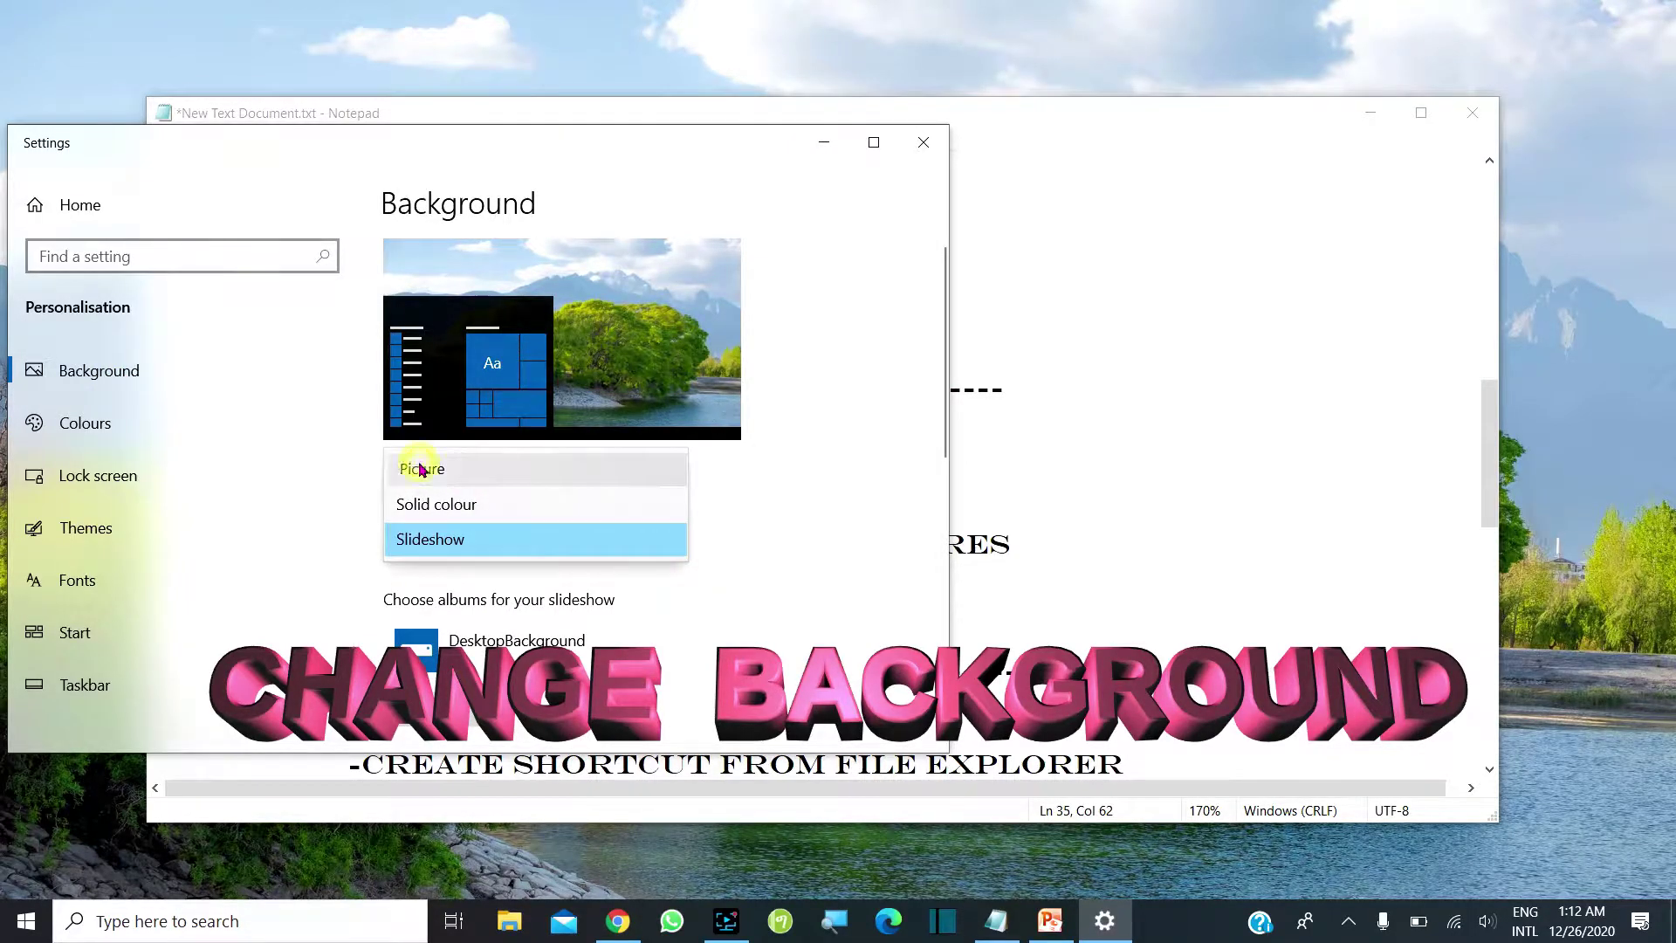
pyautogui.click(420, 470)
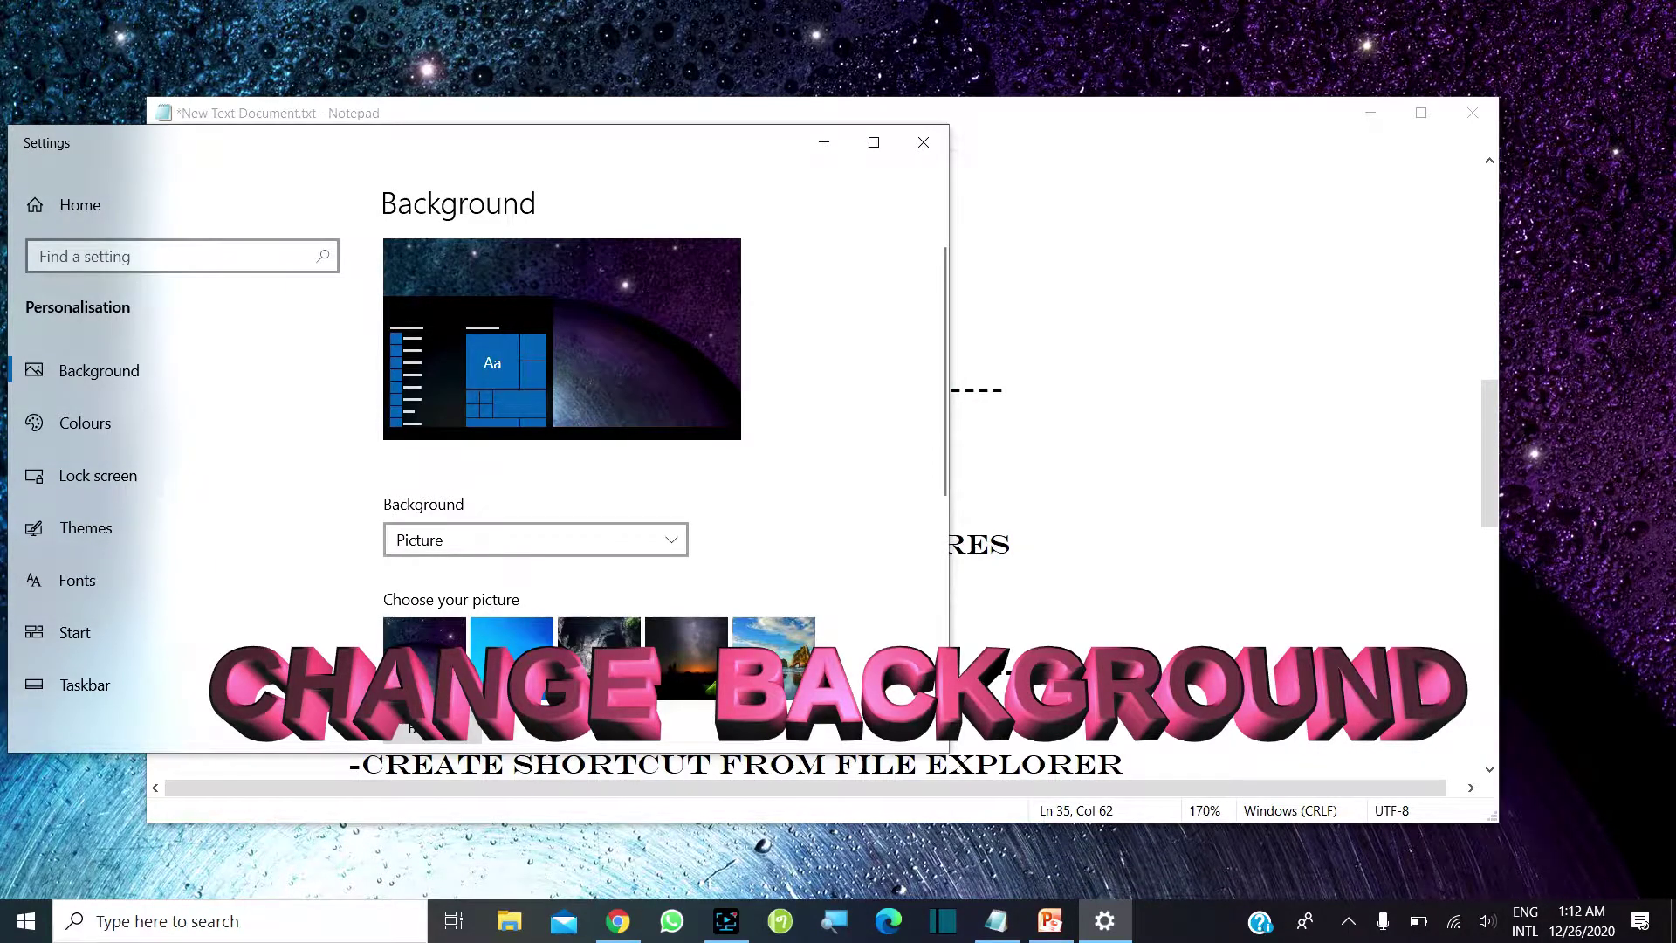
pyautogui.click(599, 633)
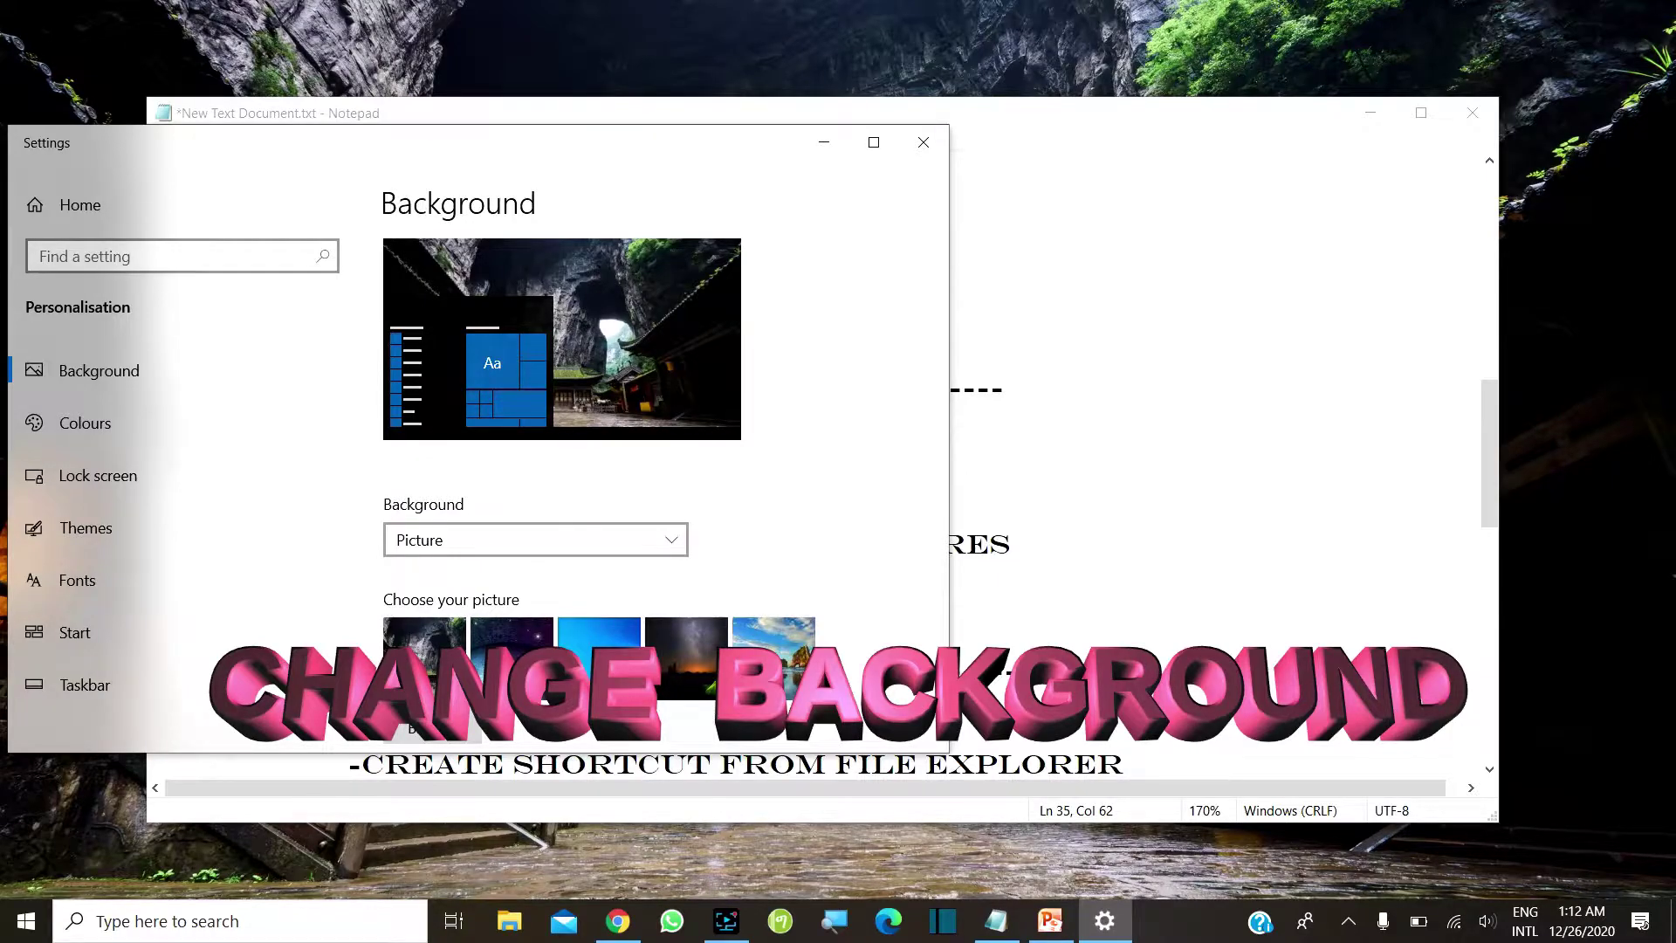
# - Browse the Pictures library for a background image and choose windows-10.jpg as the desktop picture
pyautogui.click(1087, 546)
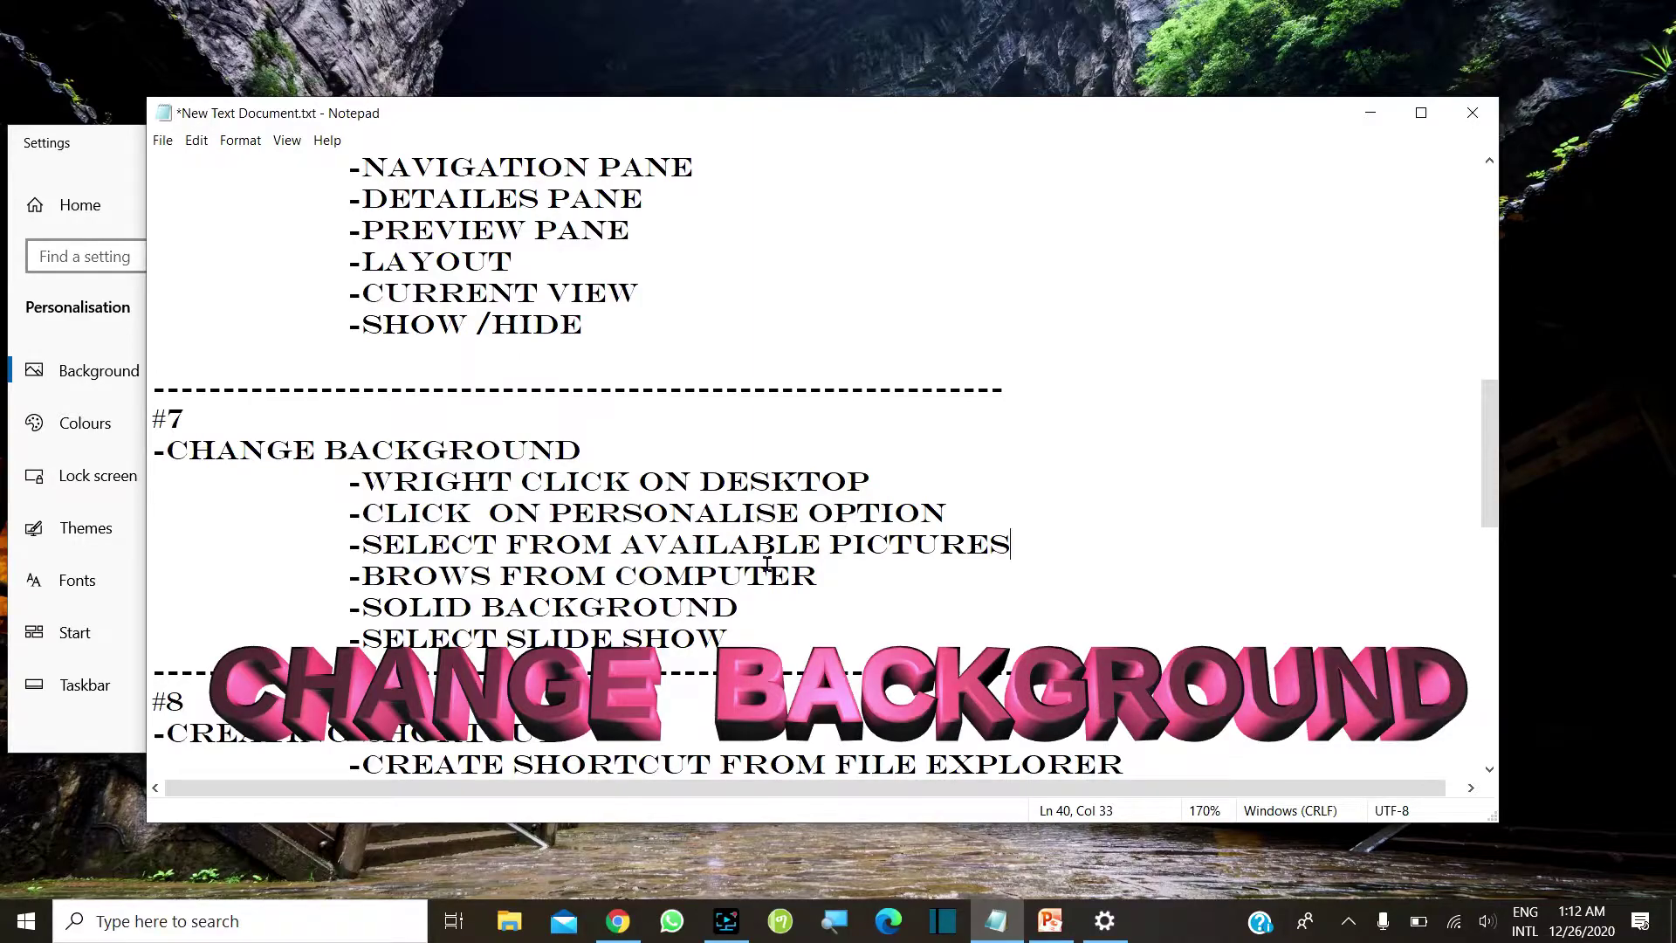
pyautogui.click(363, 576)
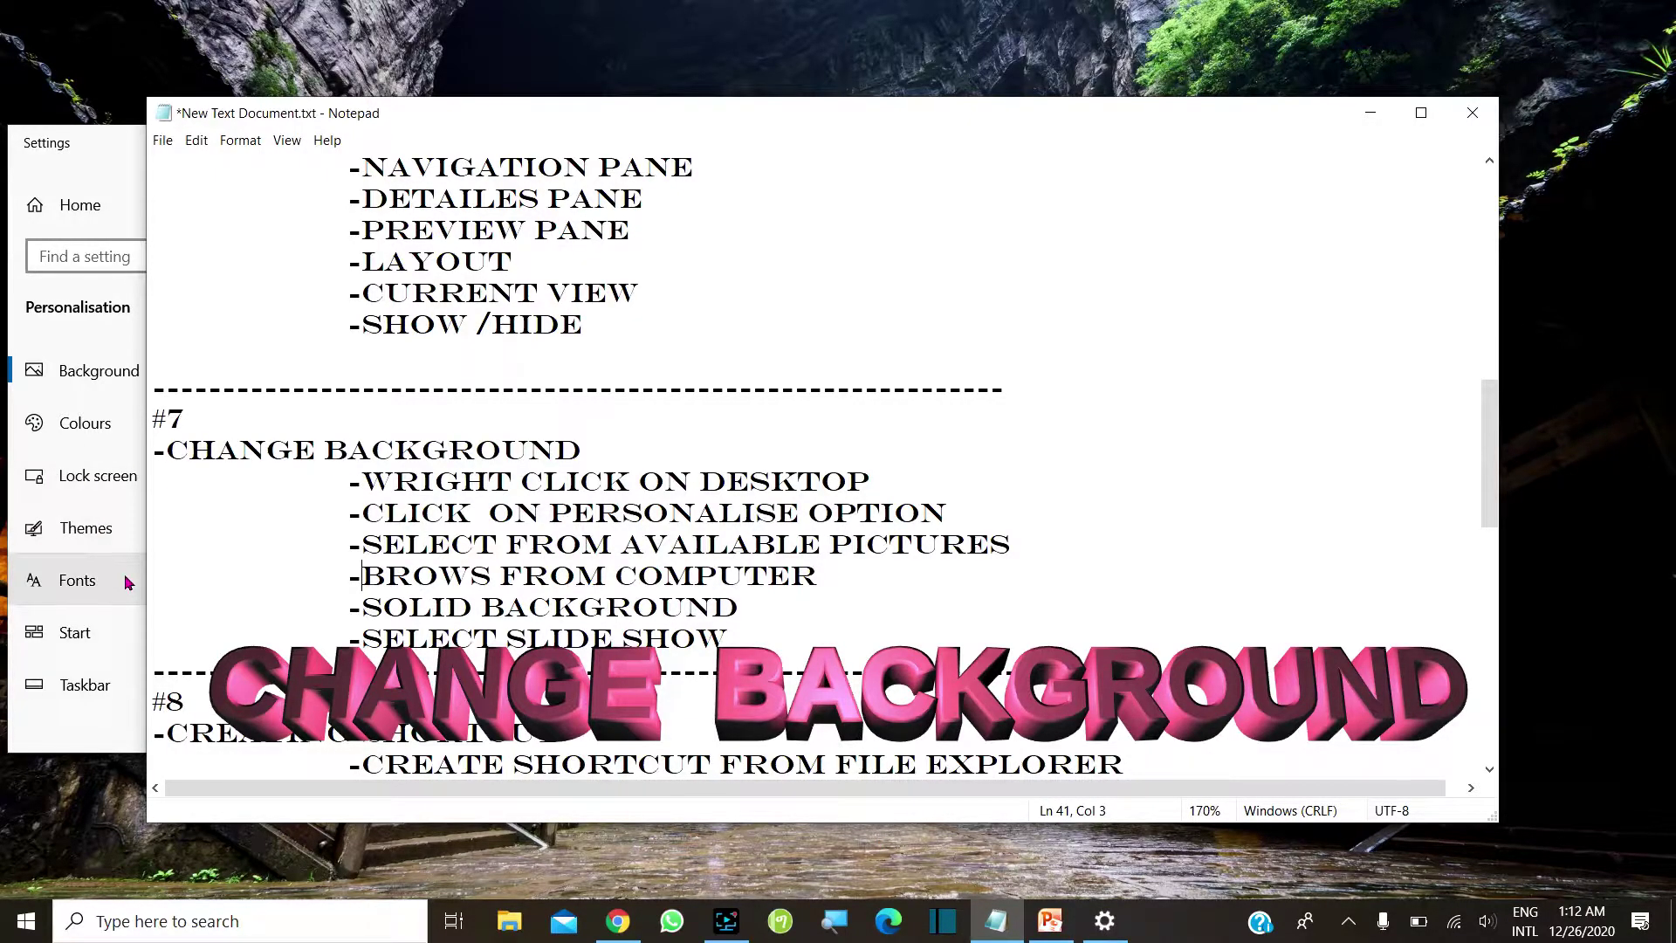
pyautogui.click(50, 711)
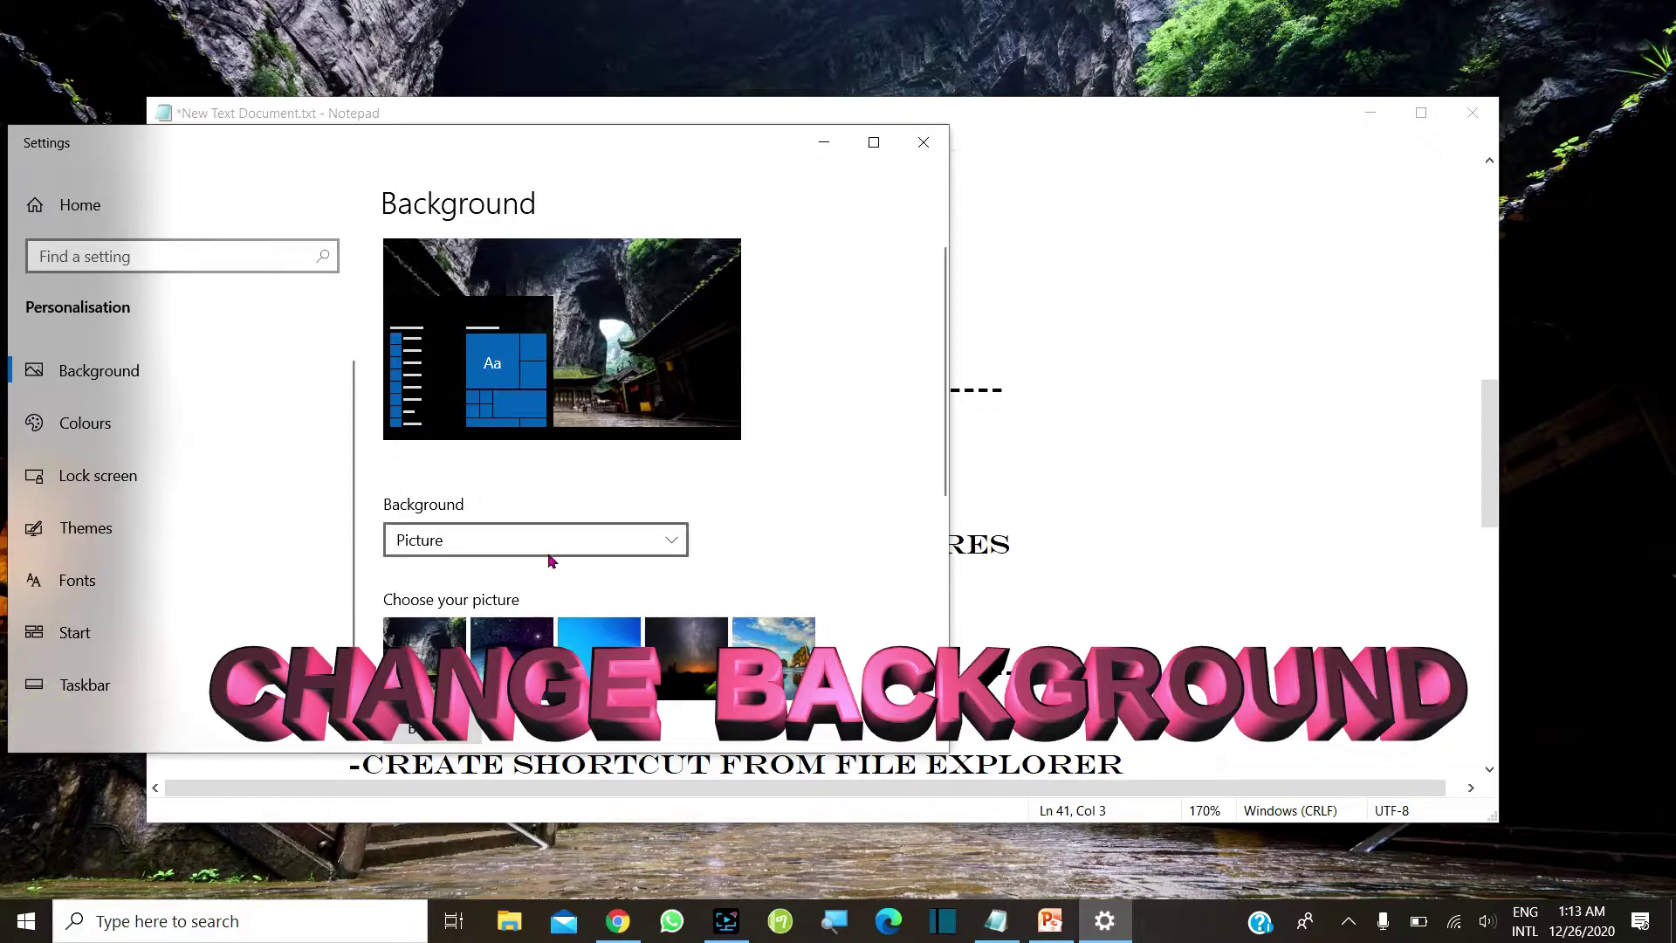
pyautogui.scroll(-3, 576, 506)
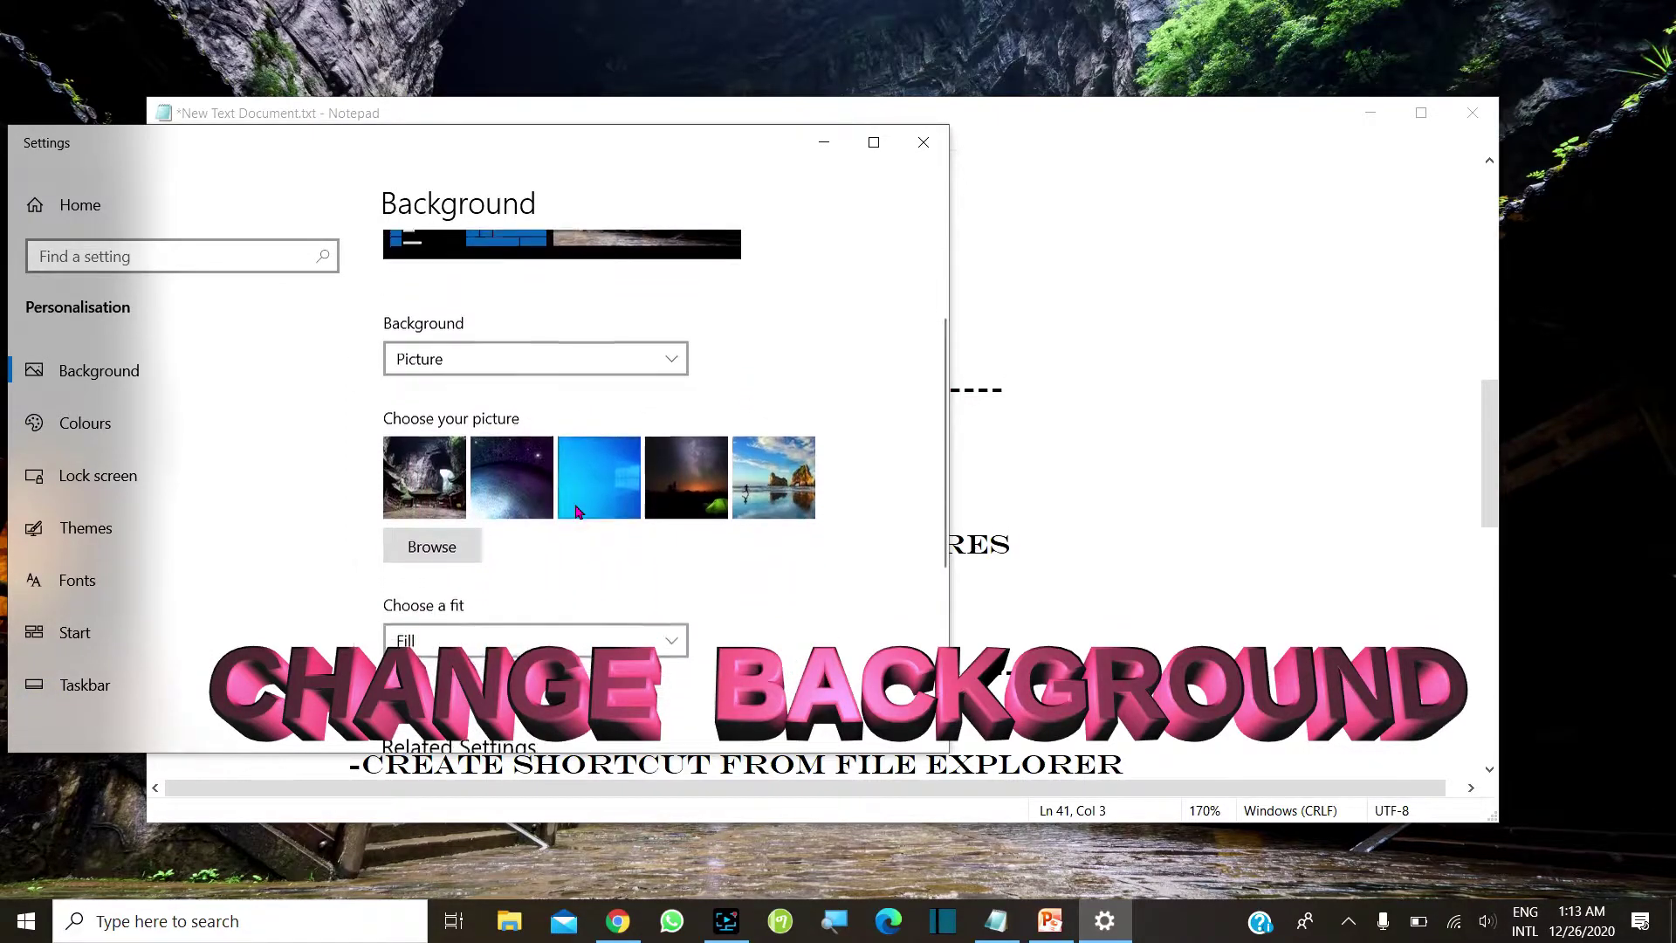
pyautogui.scroll(-2, 576, 511)
pyautogui.scroll(2, 575, 506)
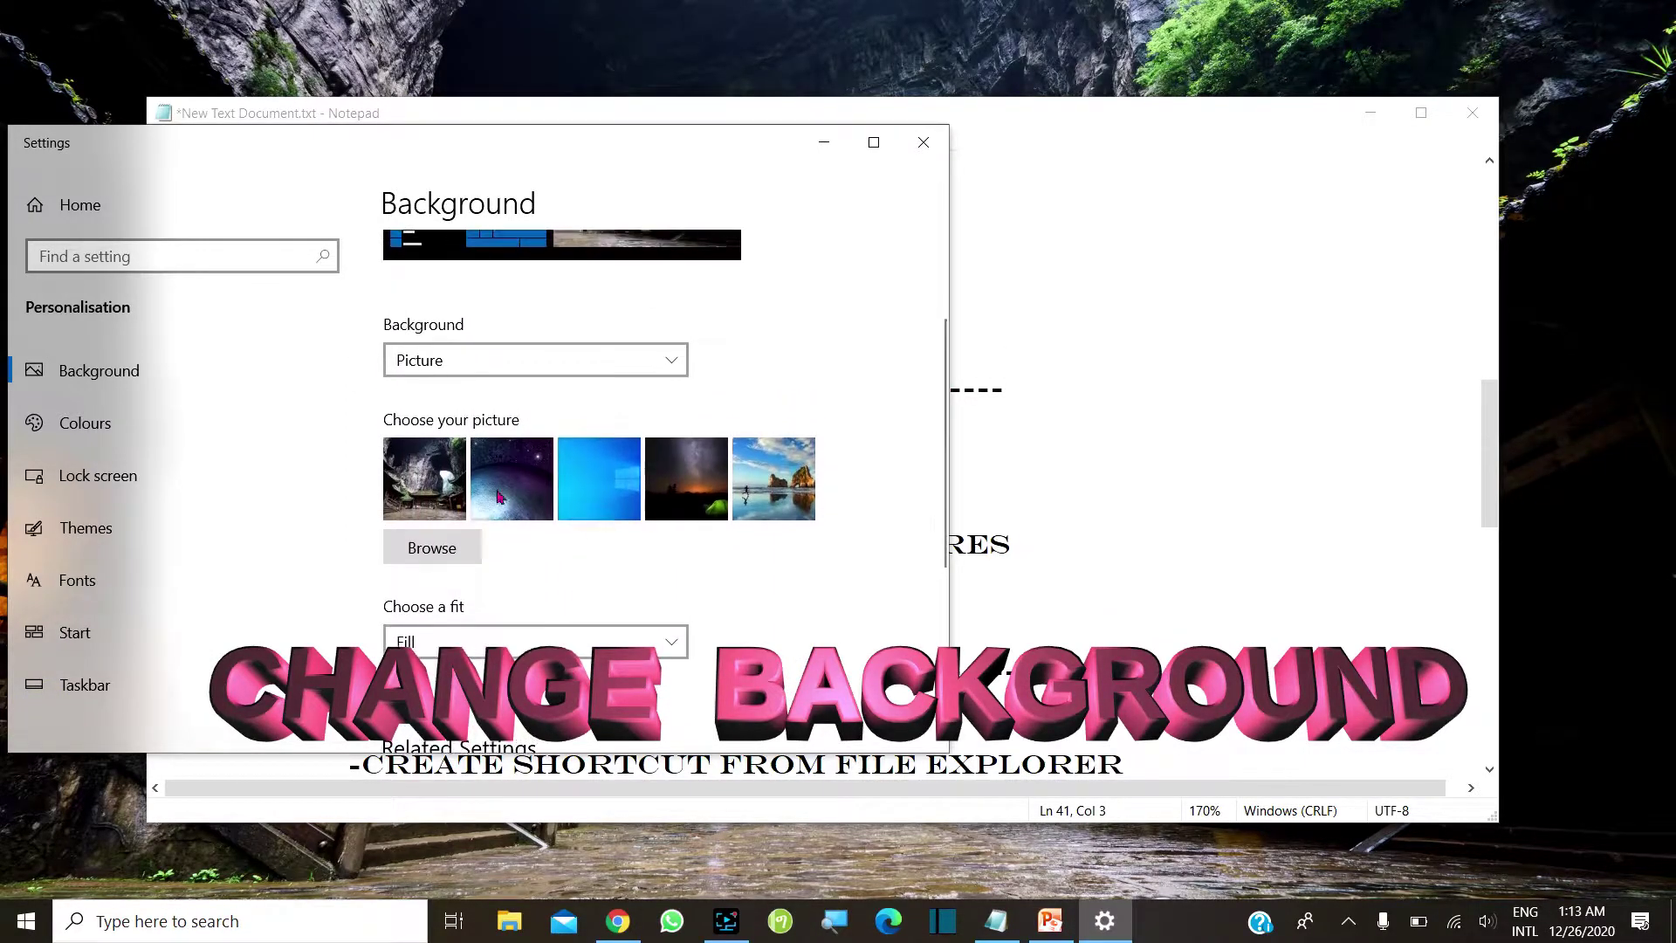
pyautogui.click(438, 550)
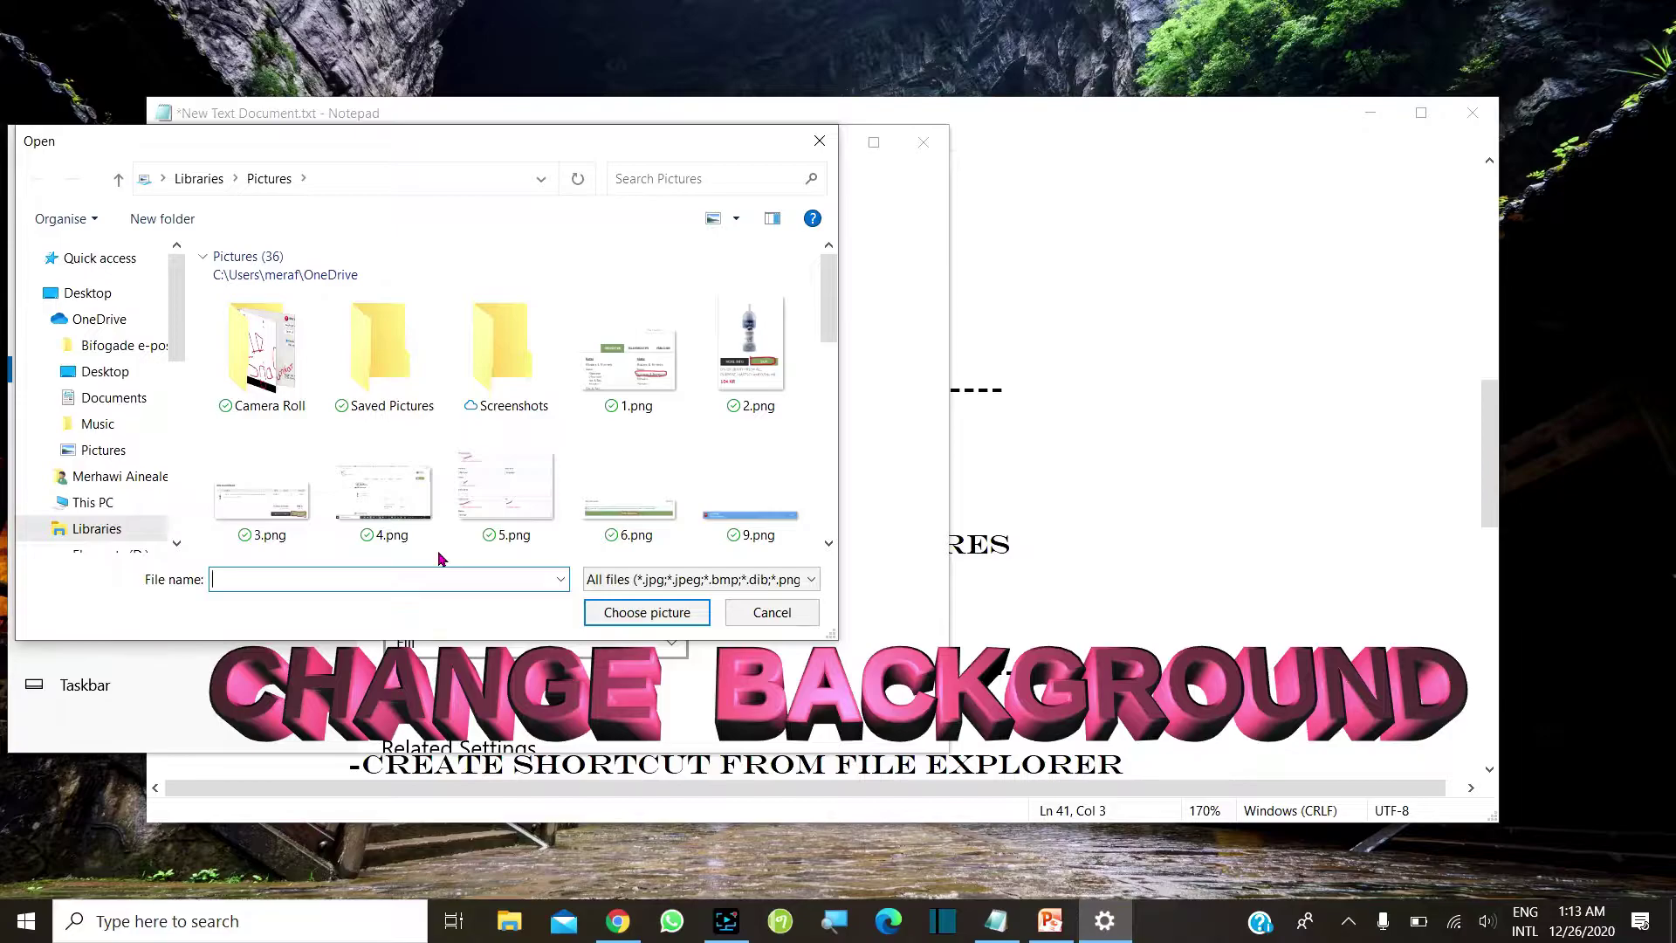
pyautogui.scroll(-5, 513, 447)
pyautogui.scroll(2, 512, 447)
pyautogui.scroll(-1, 513, 447)
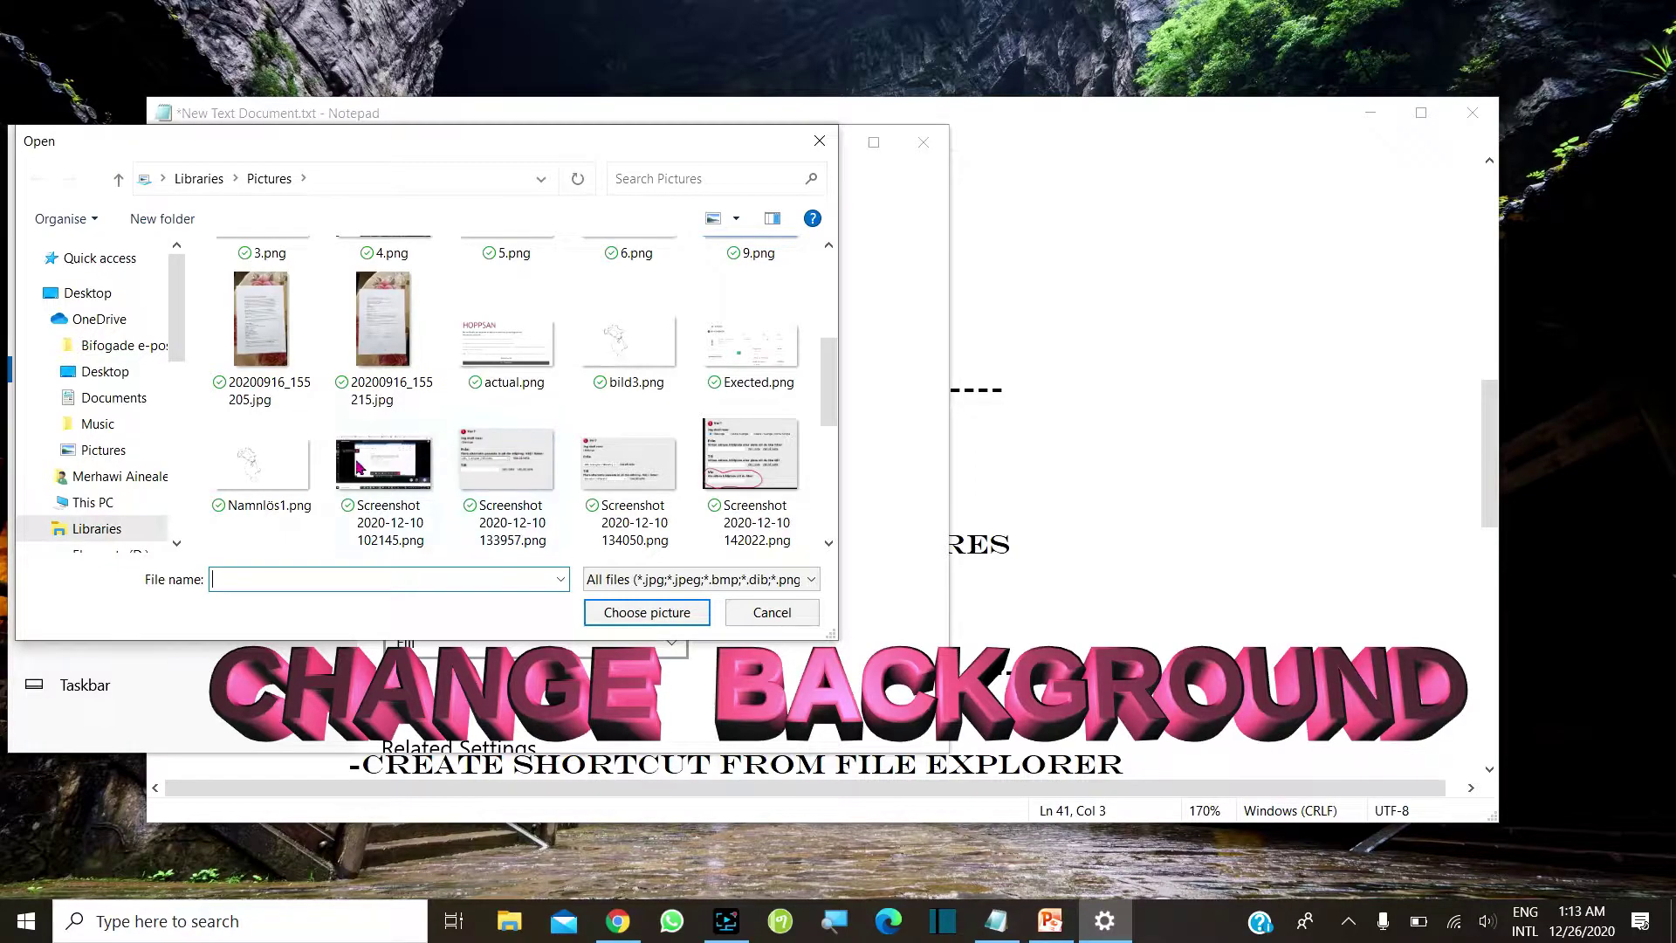
pyautogui.scroll(-3, 587, 401)
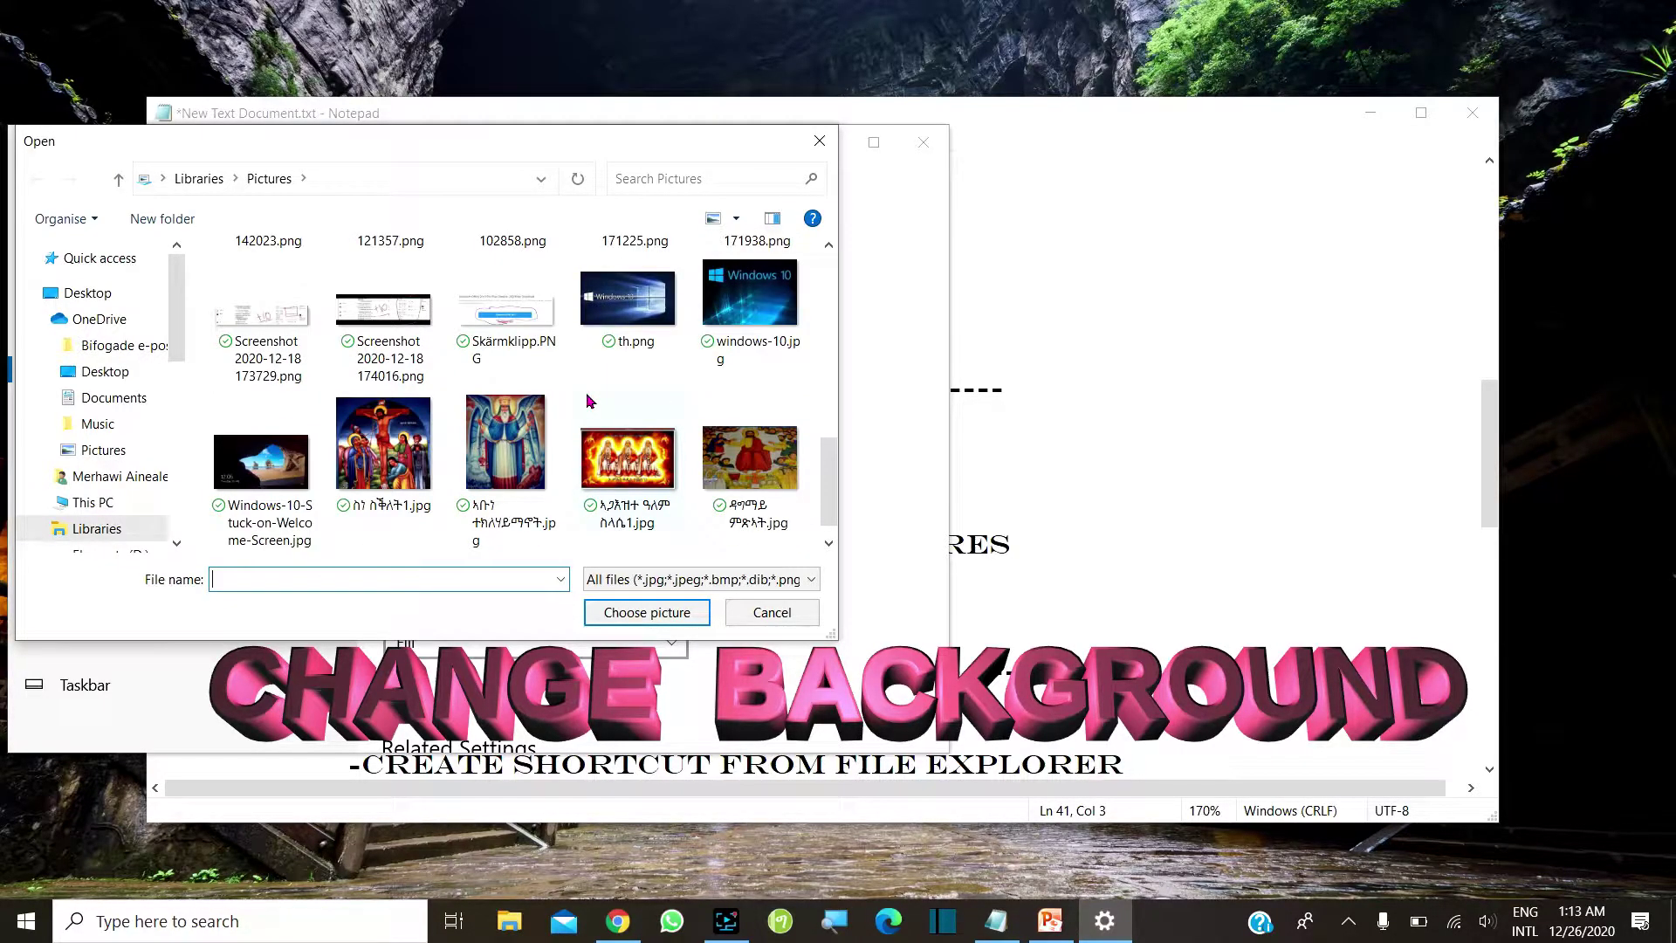
pyautogui.click(777, 290)
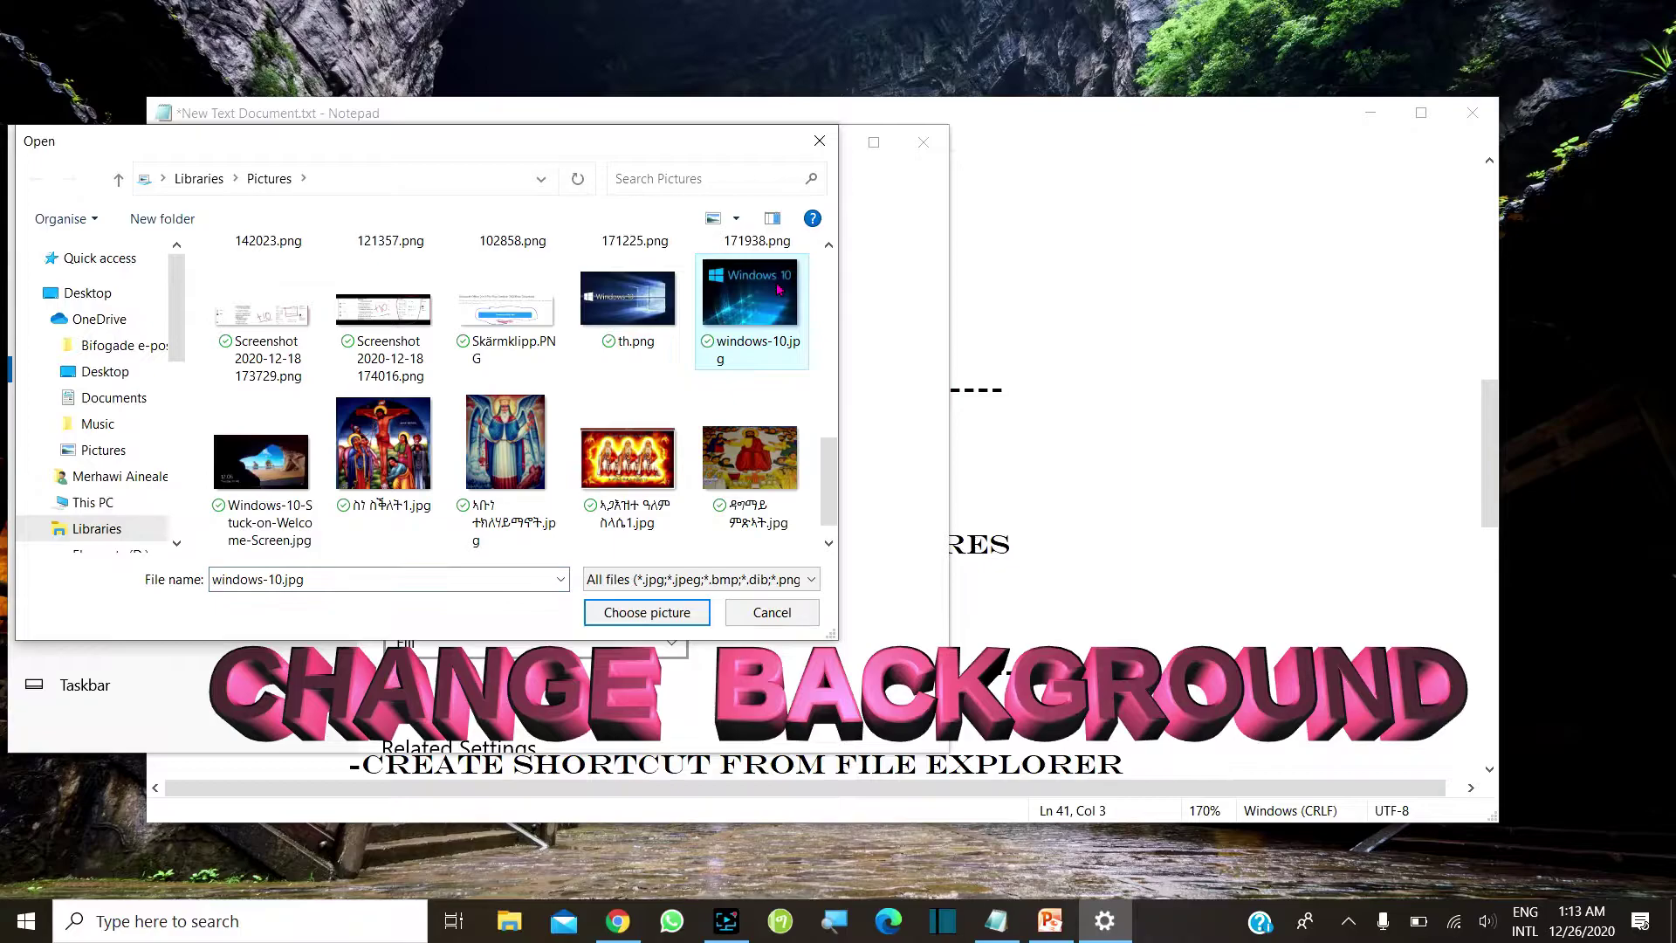
pyautogui.click(685, 614)
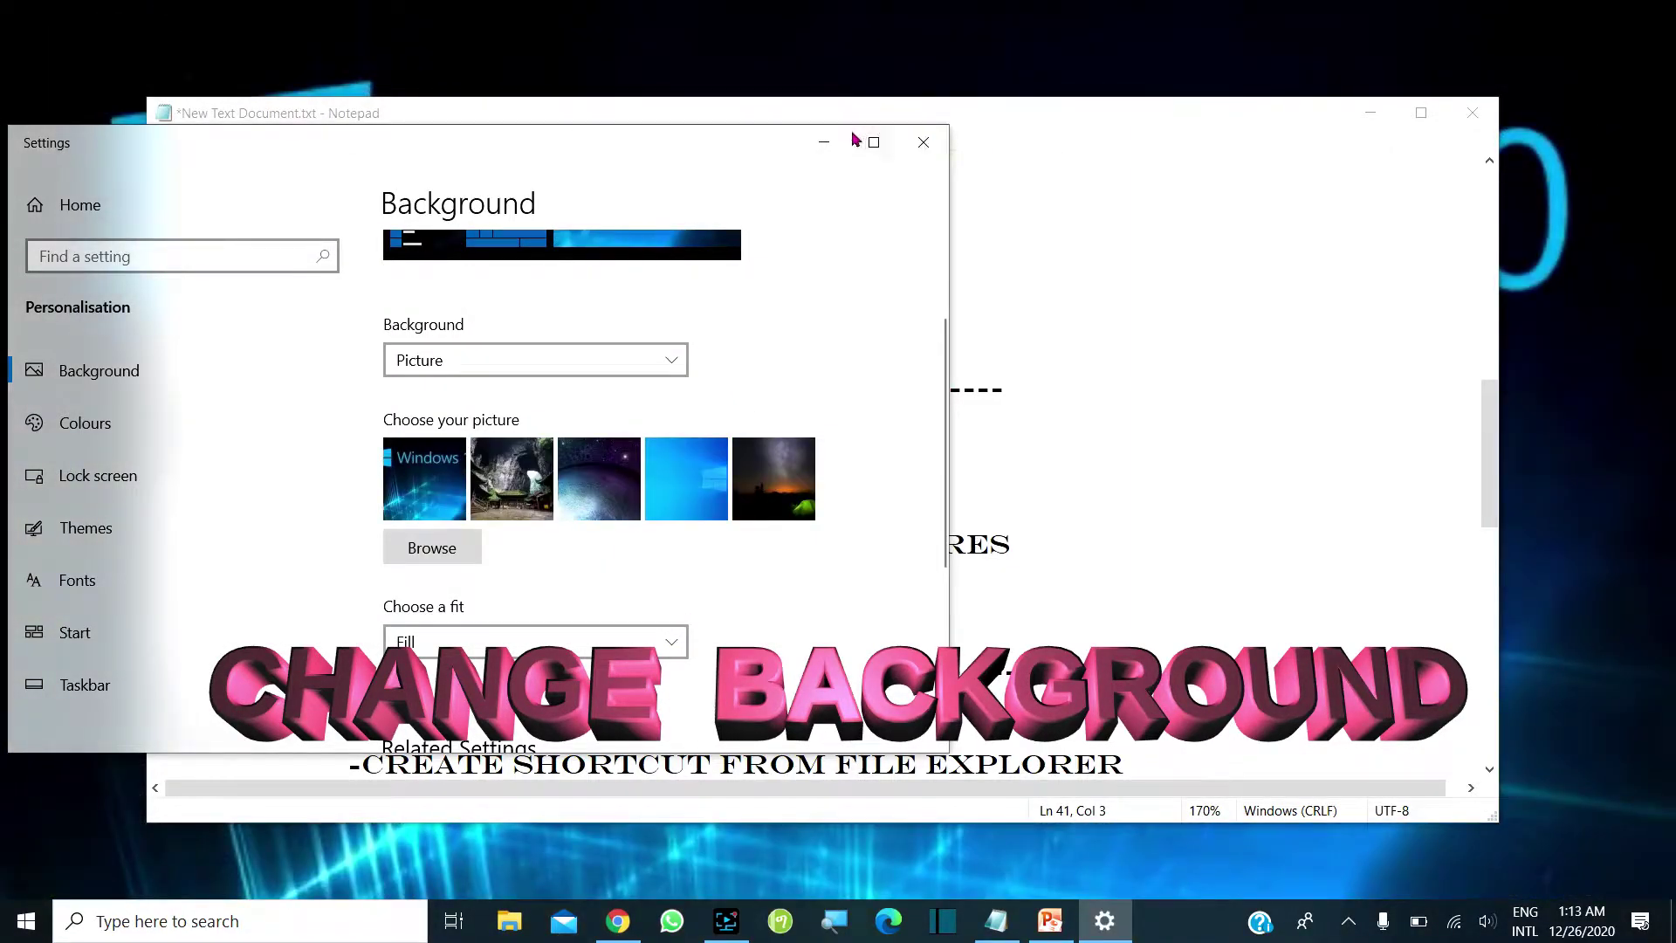
# - Minimise Settings and Notepad to view the full desktop background, and restore both windows
pyautogui.click(826, 141)
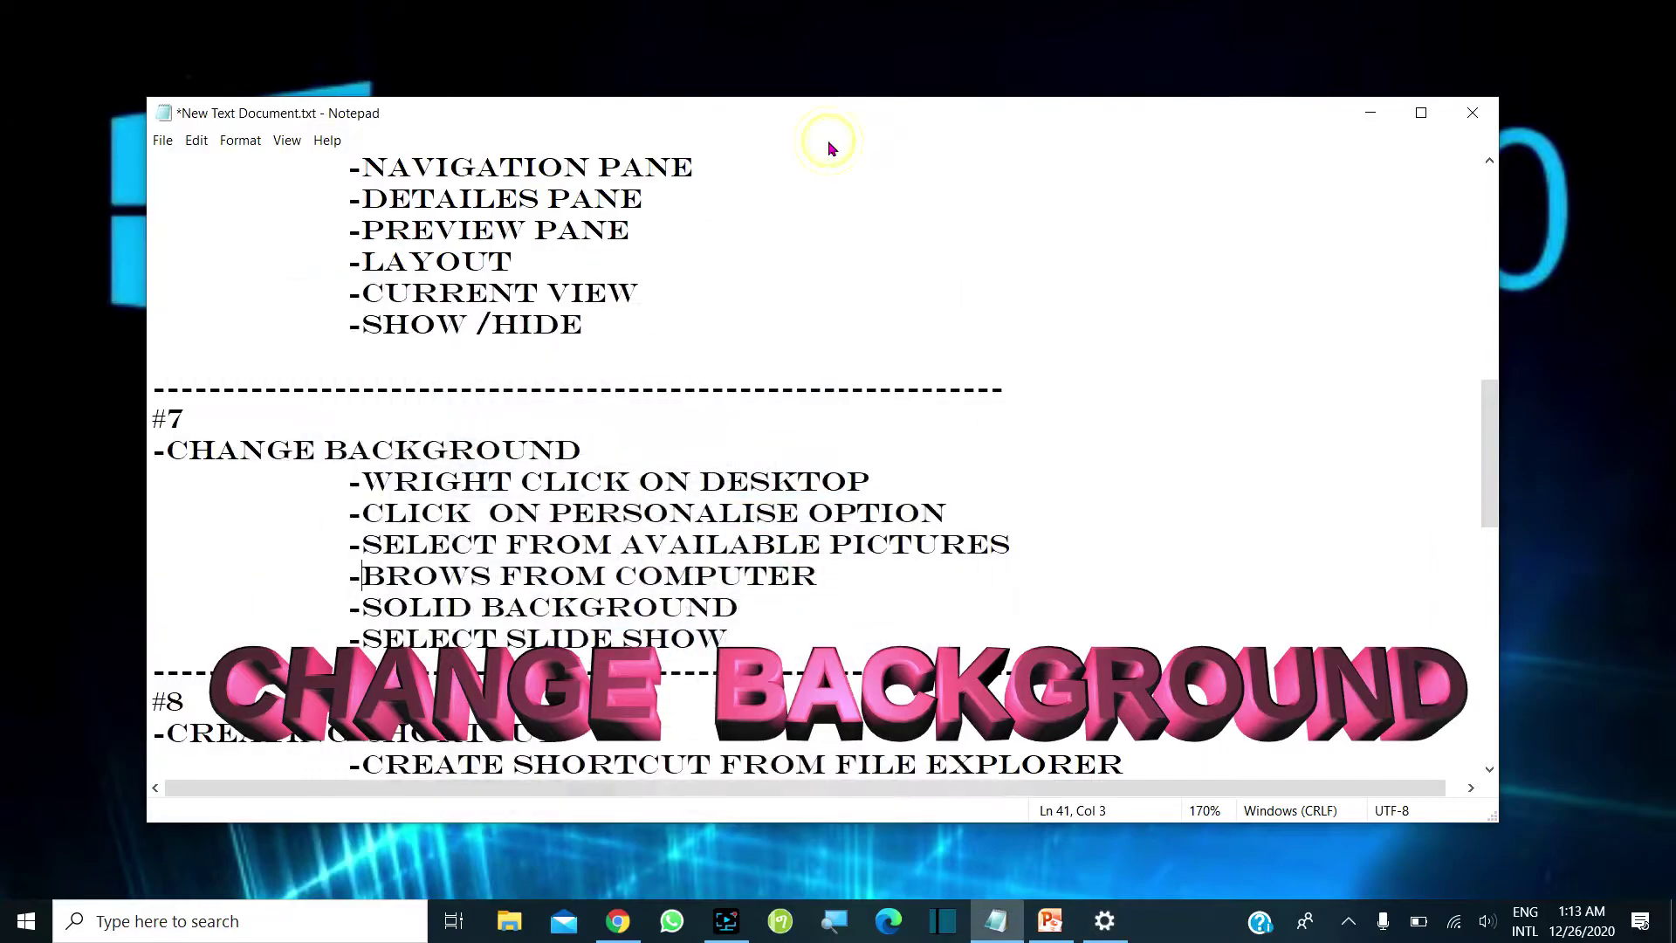
pyautogui.click(1371, 112)
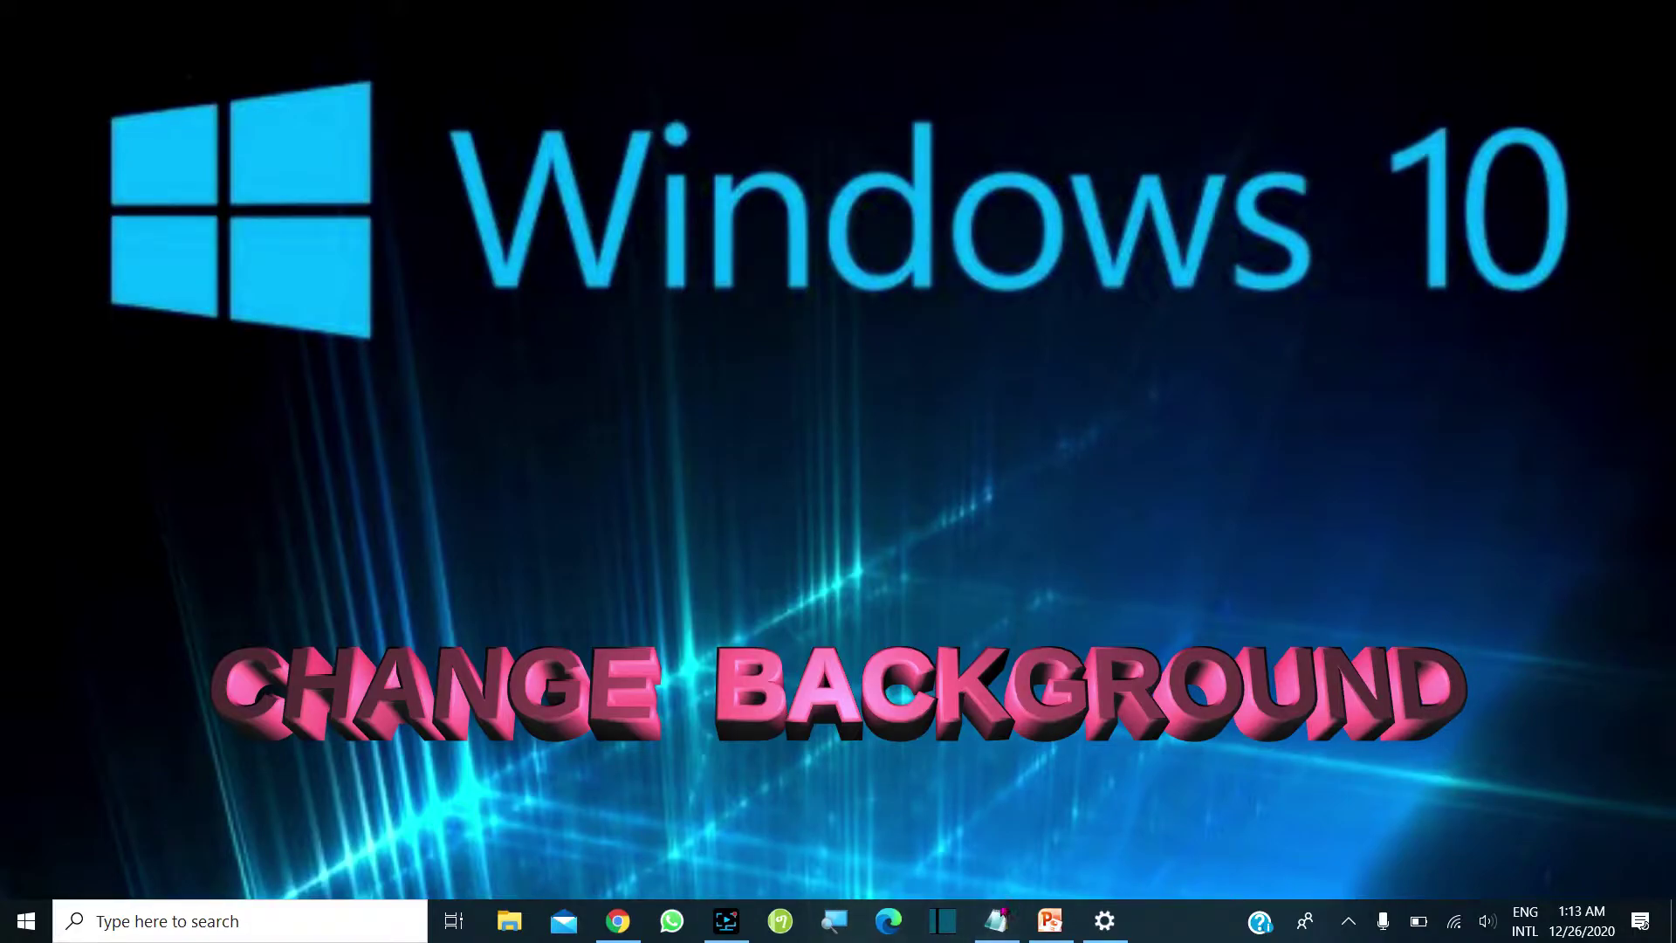
pyautogui.click(1105, 922)
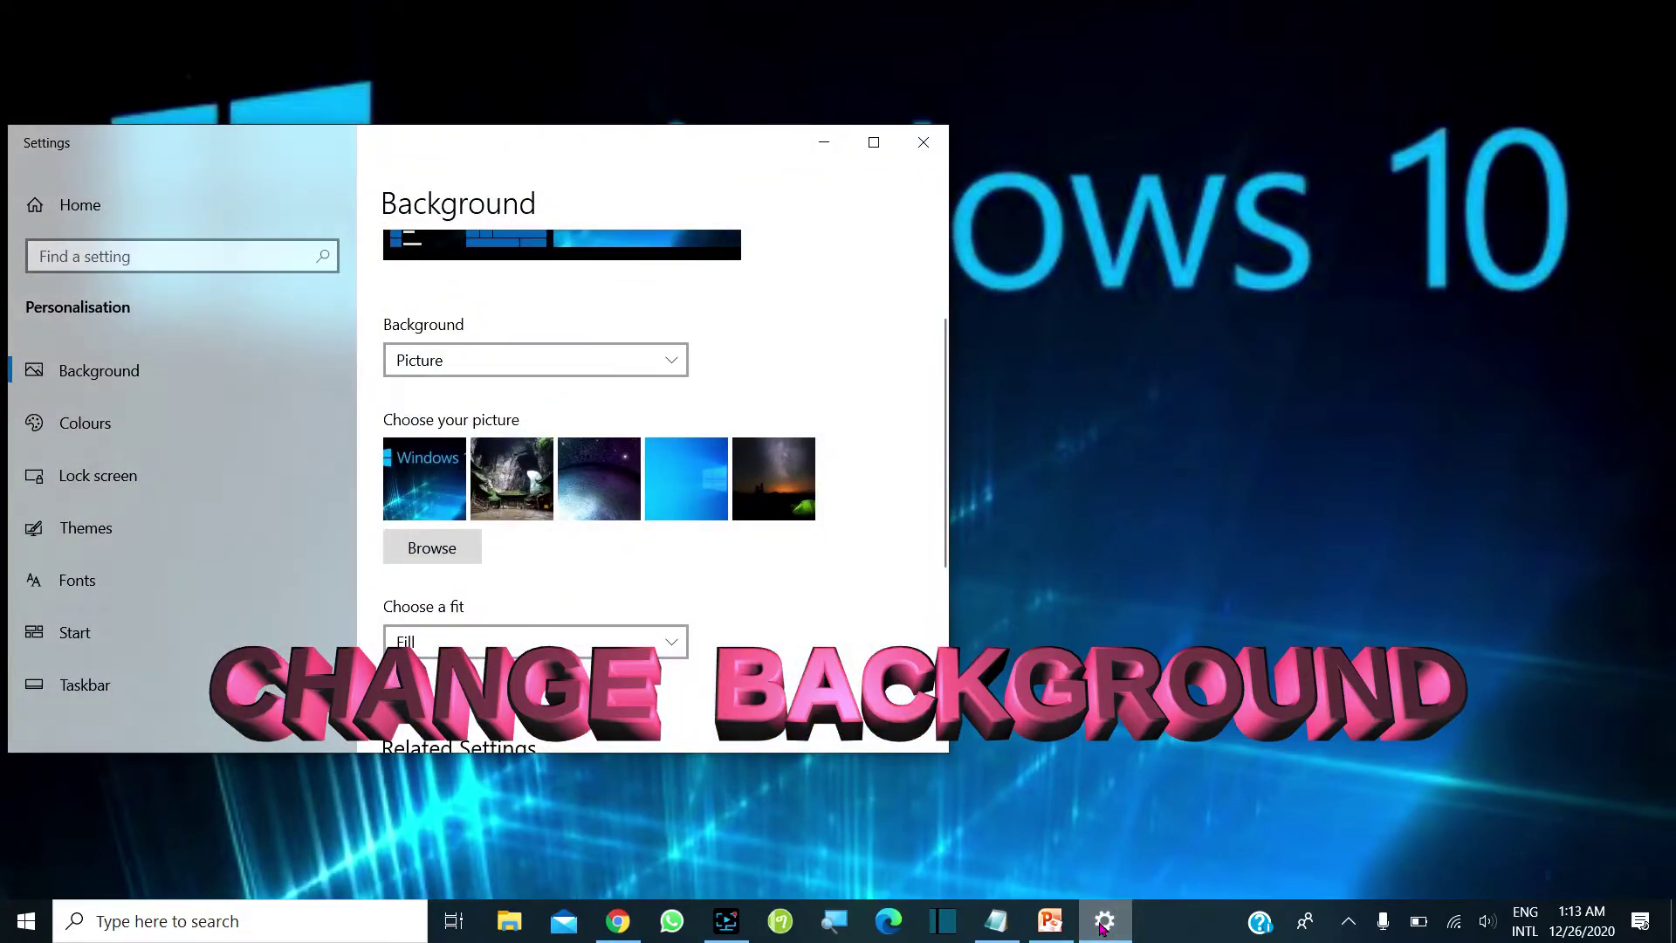
pyautogui.click(998, 921)
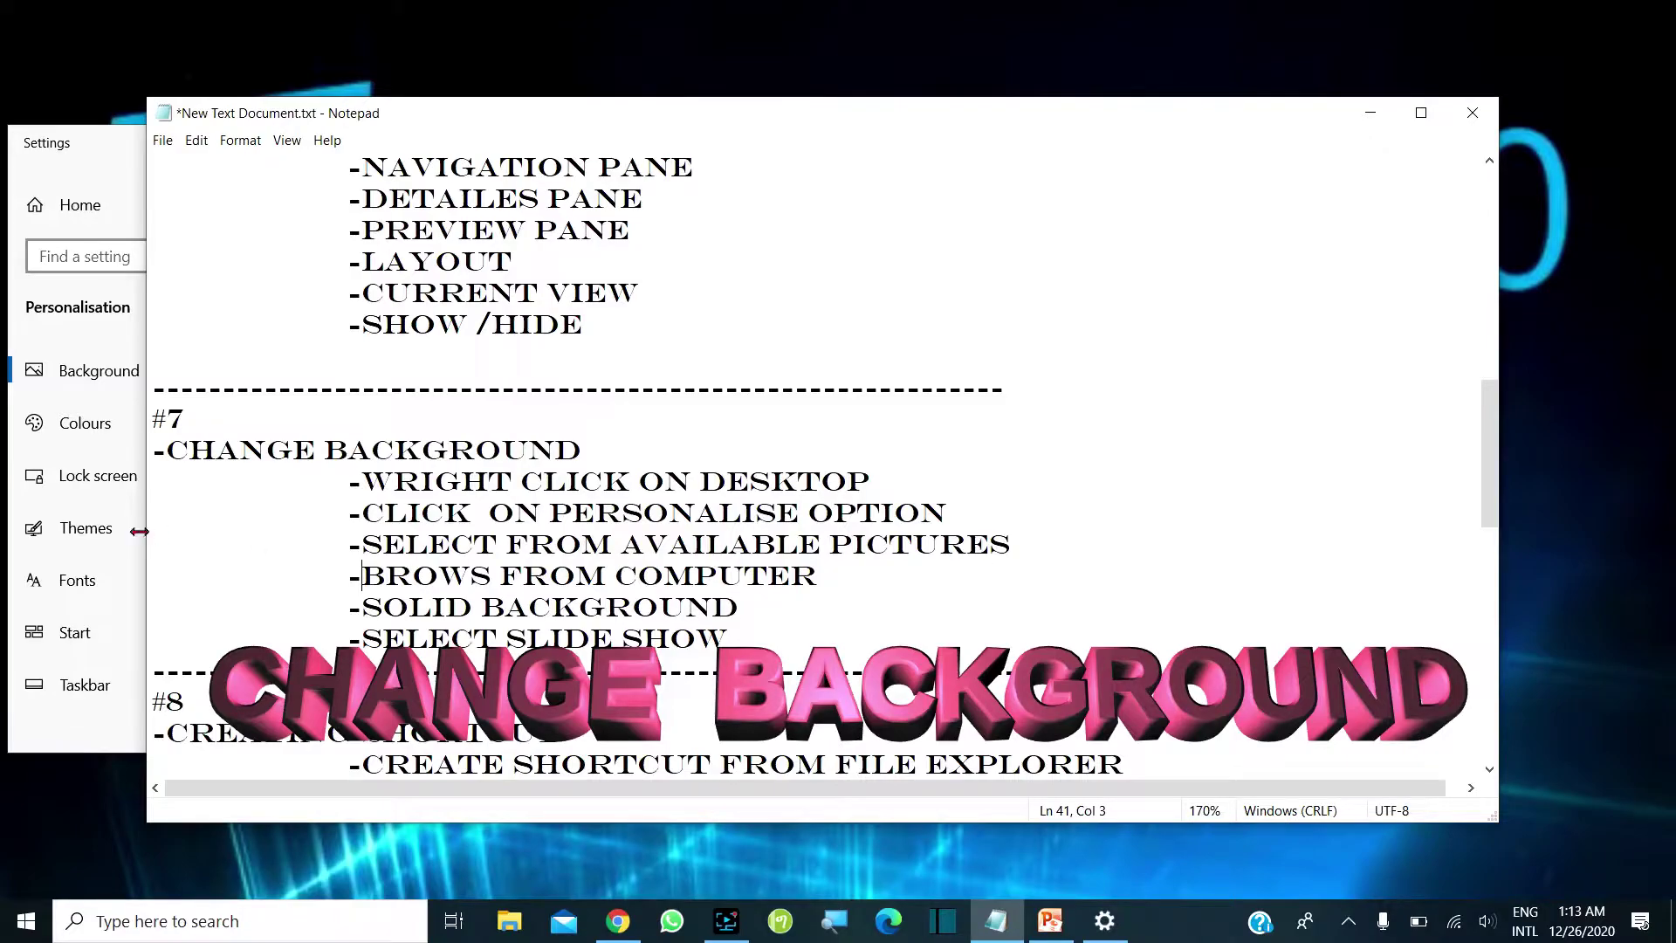
# - Change the desktop background type to Solid colour and choose Gold as the background colour
pyautogui.click(77, 731)
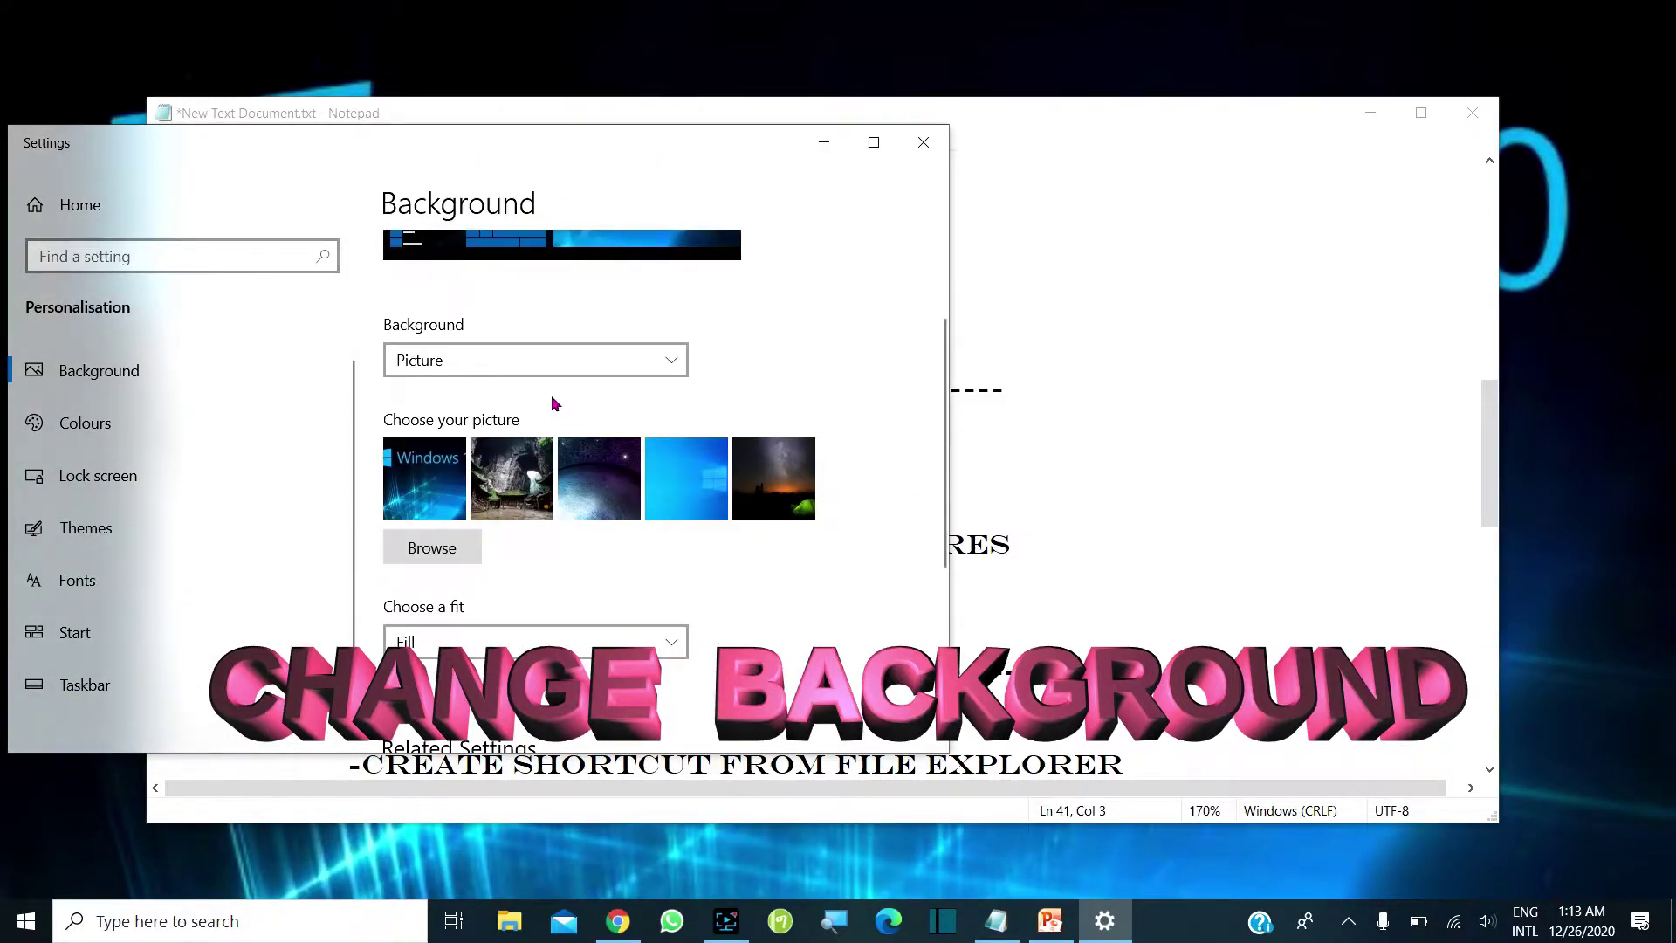
pyautogui.click(667, 356)
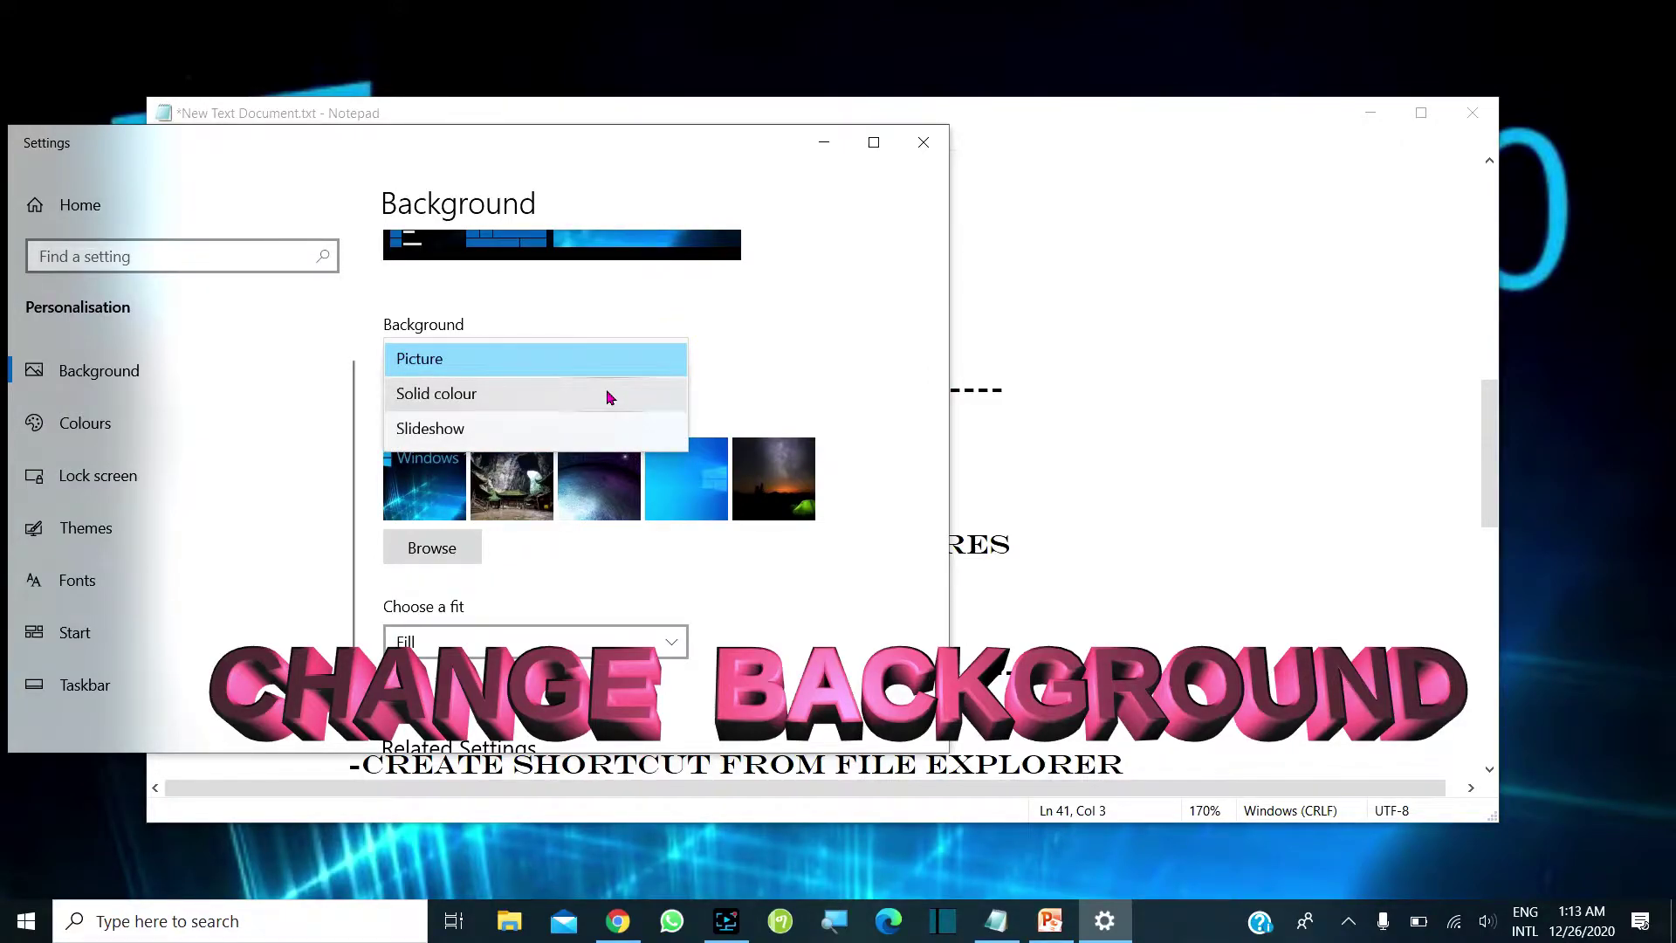
pyautogui.click(548, 397)
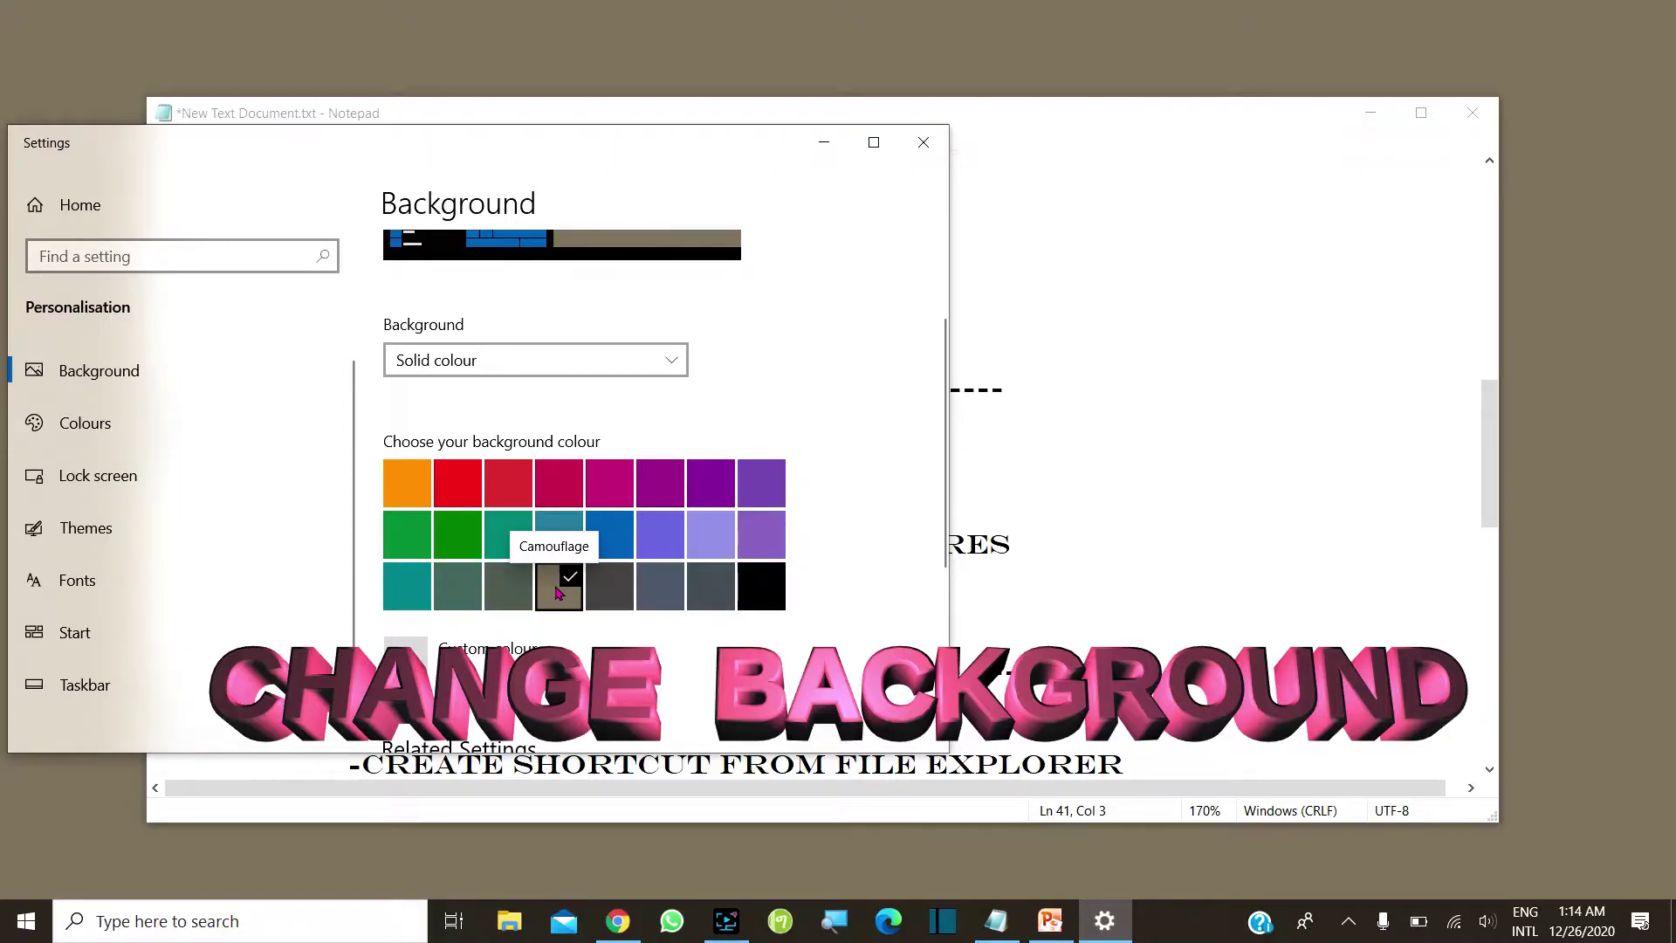
pyautogui.click(499, 583)
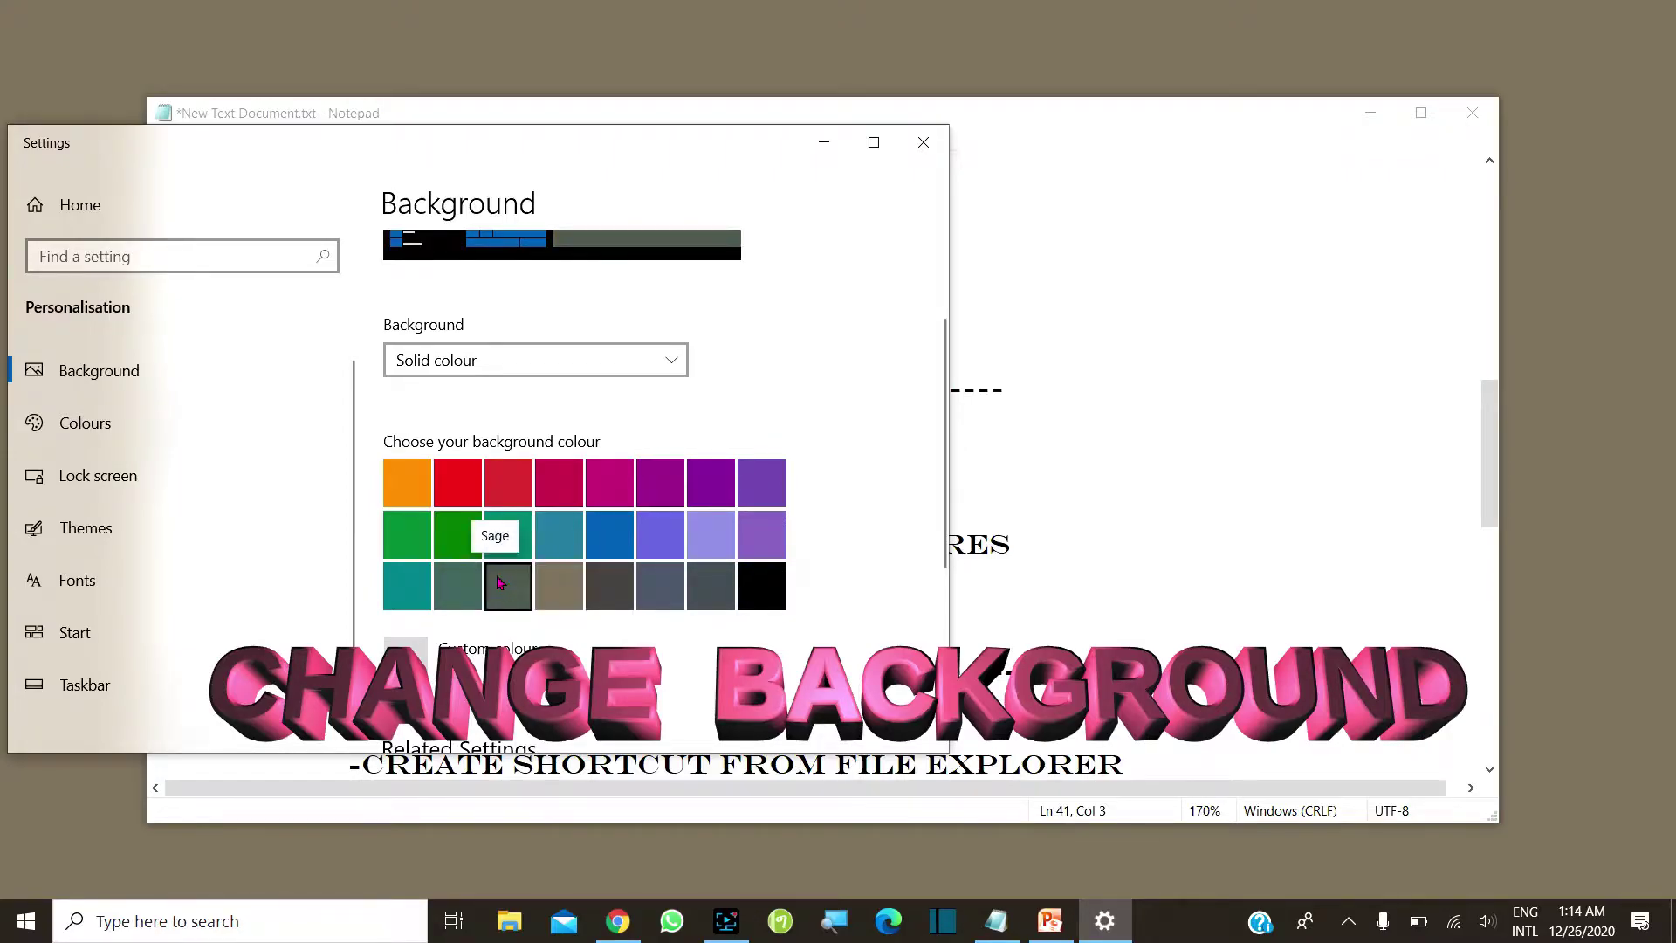
pyautogui.click(403, 481)
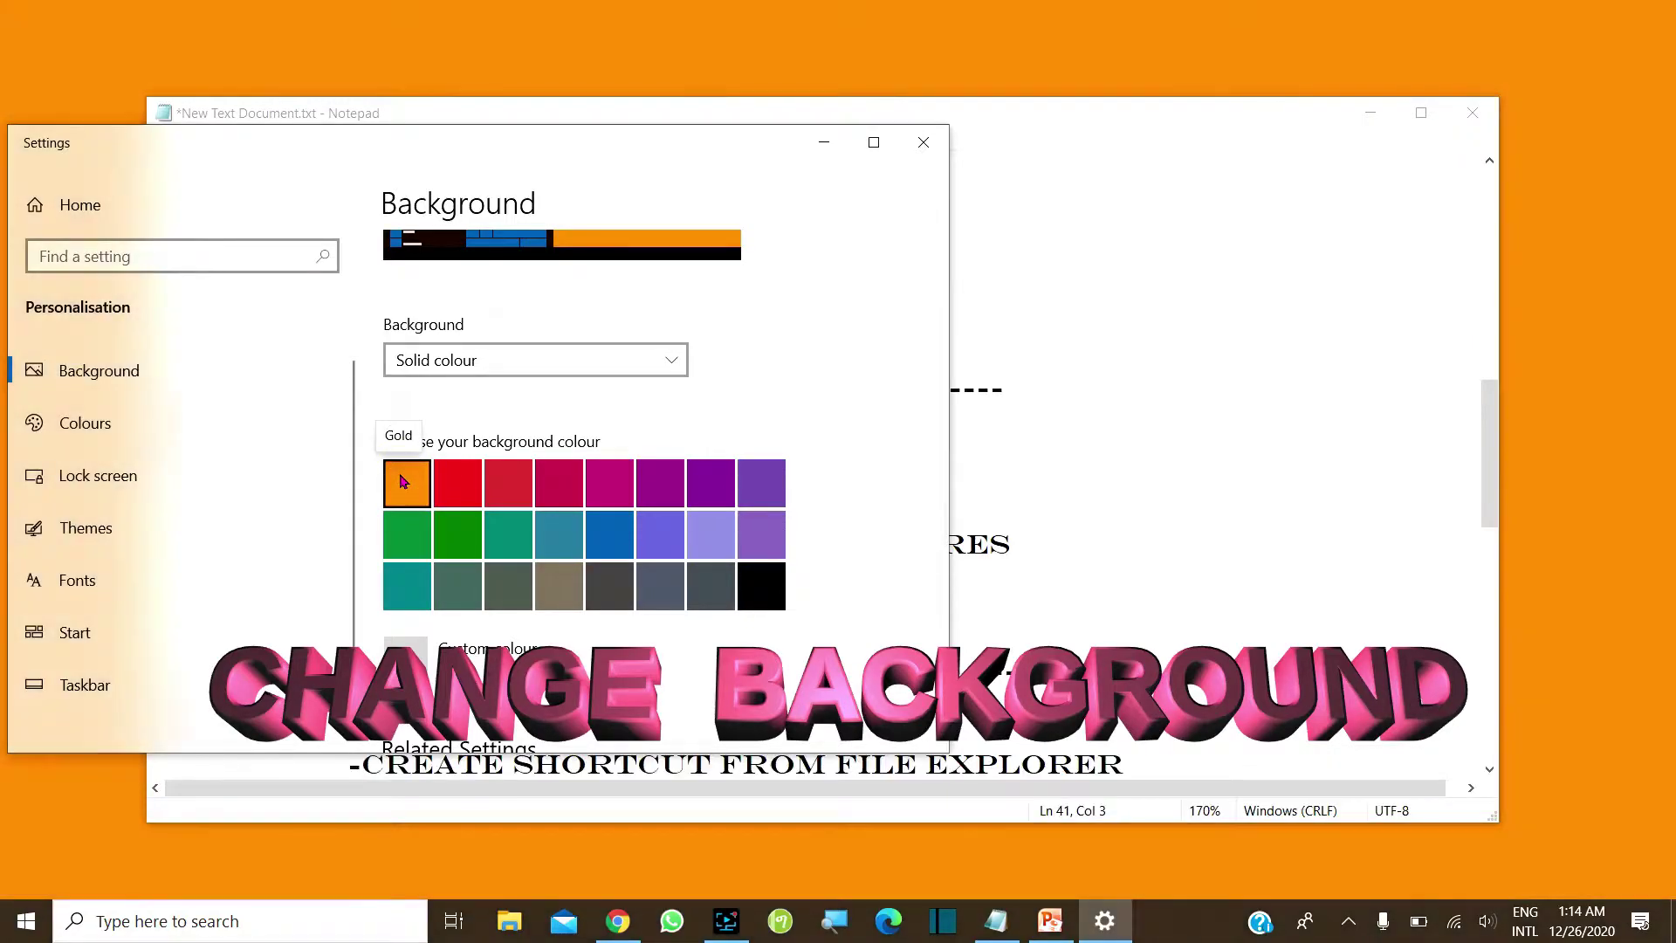
# - Minimise Settings and Notepad and show the desktop icons on the solid-colour background
pyautogui.click(817, 133)
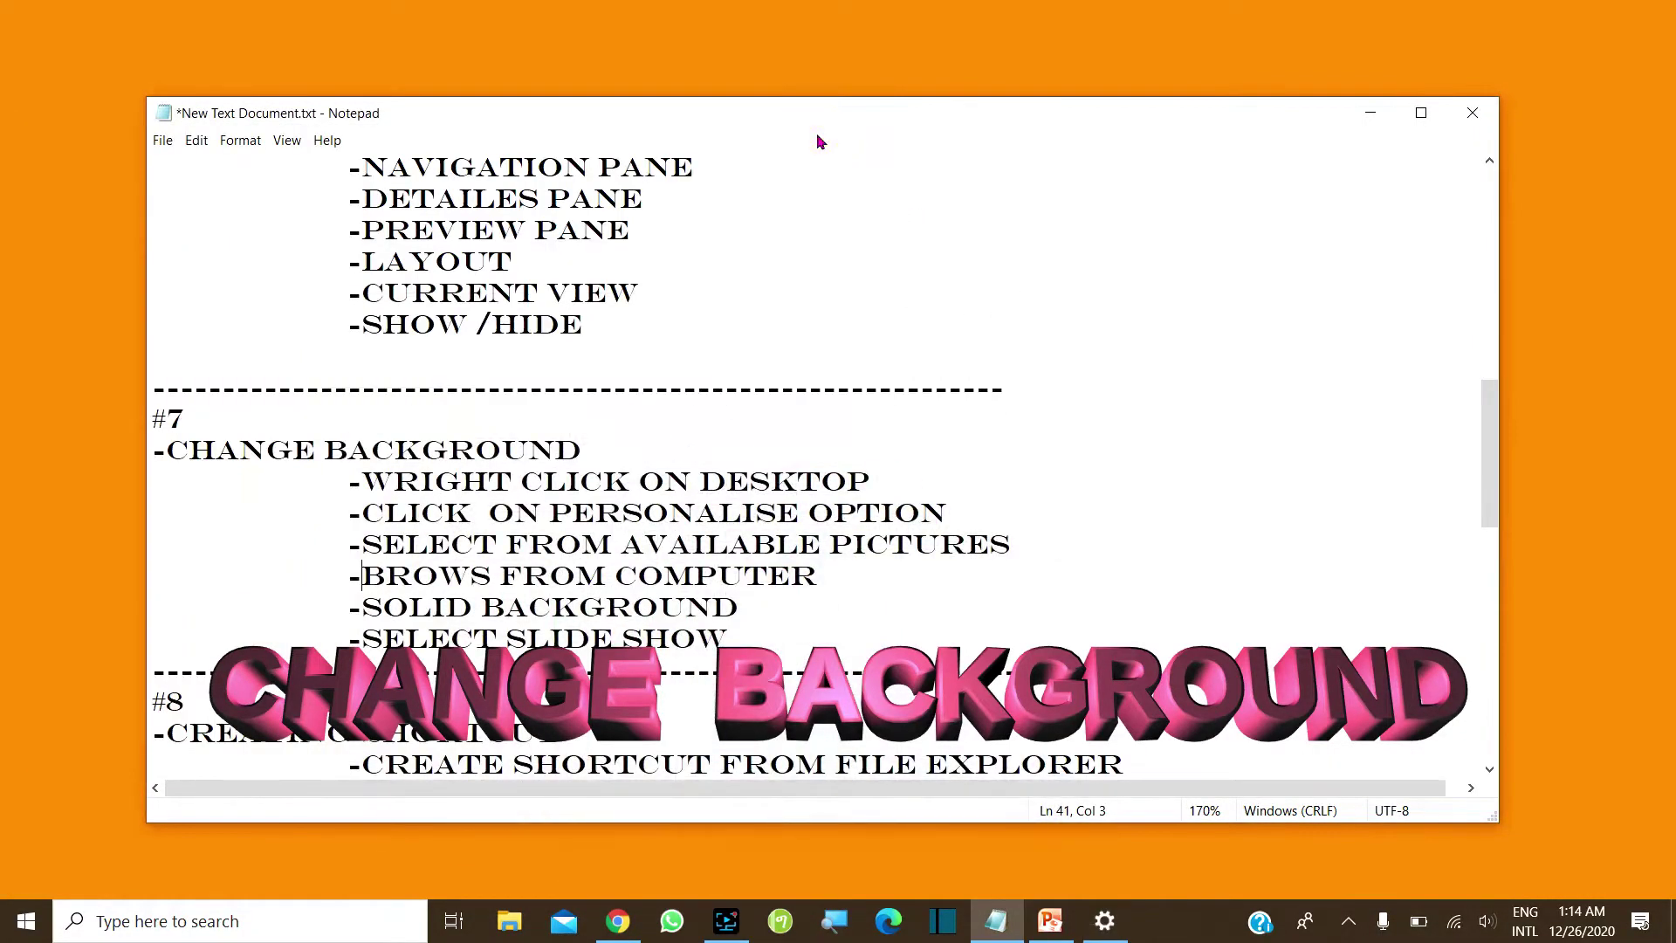
pyautogui.click(1369, 112)
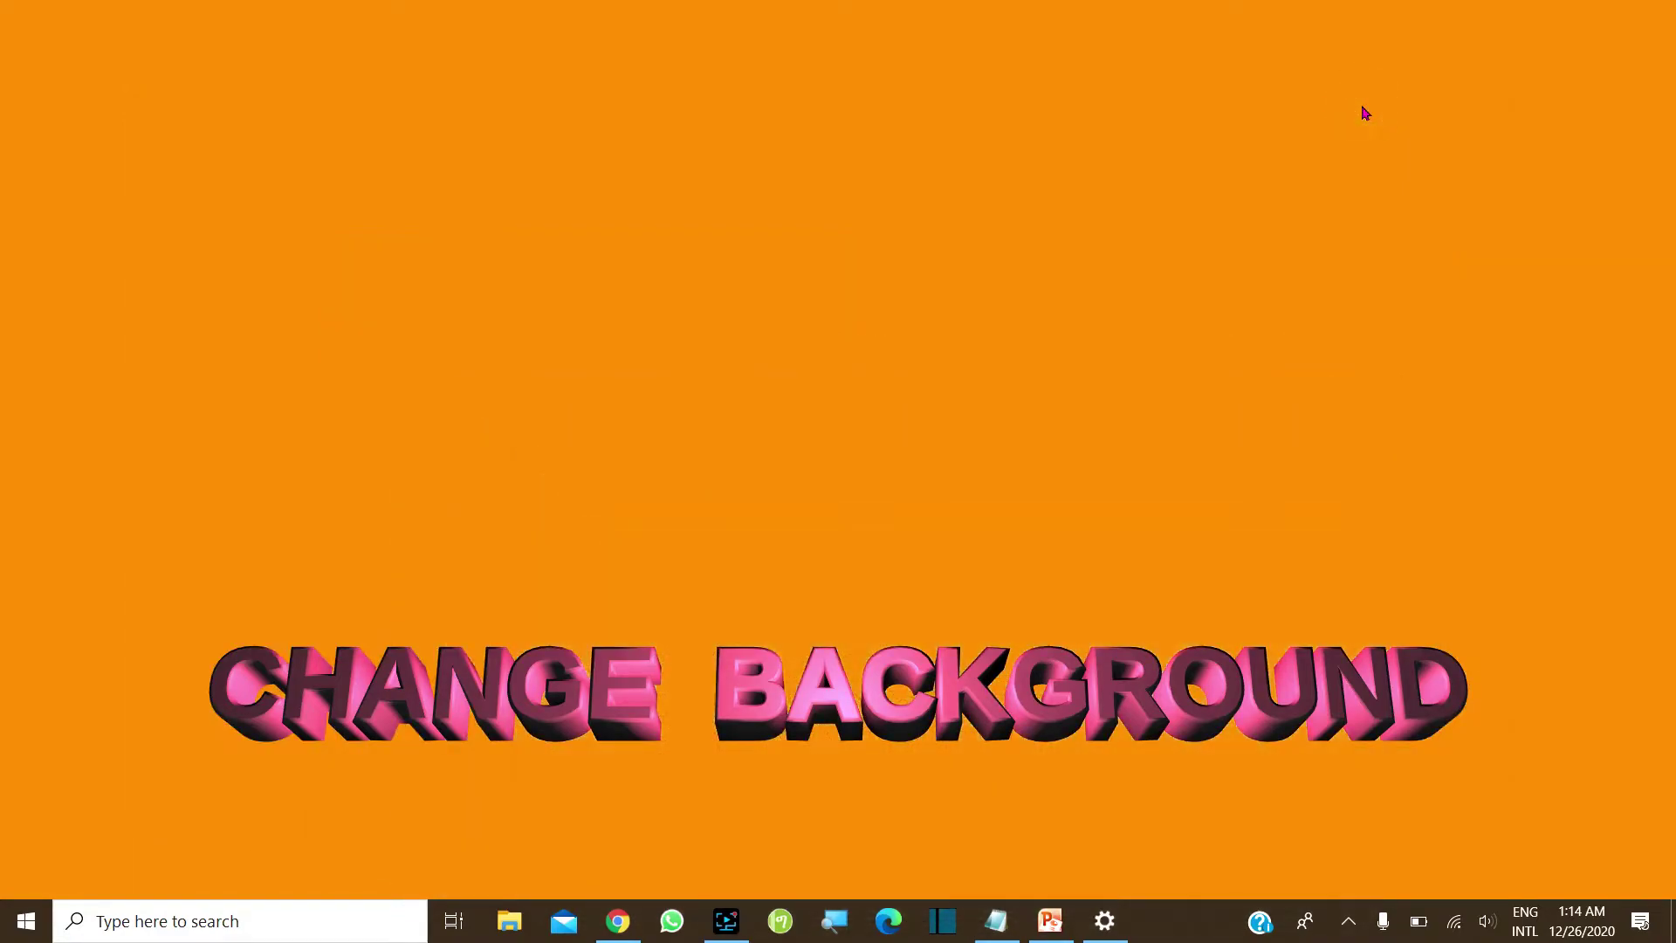
pyautogui.rightClick(686, 213)
pyautogui.moveTo(650, 220)
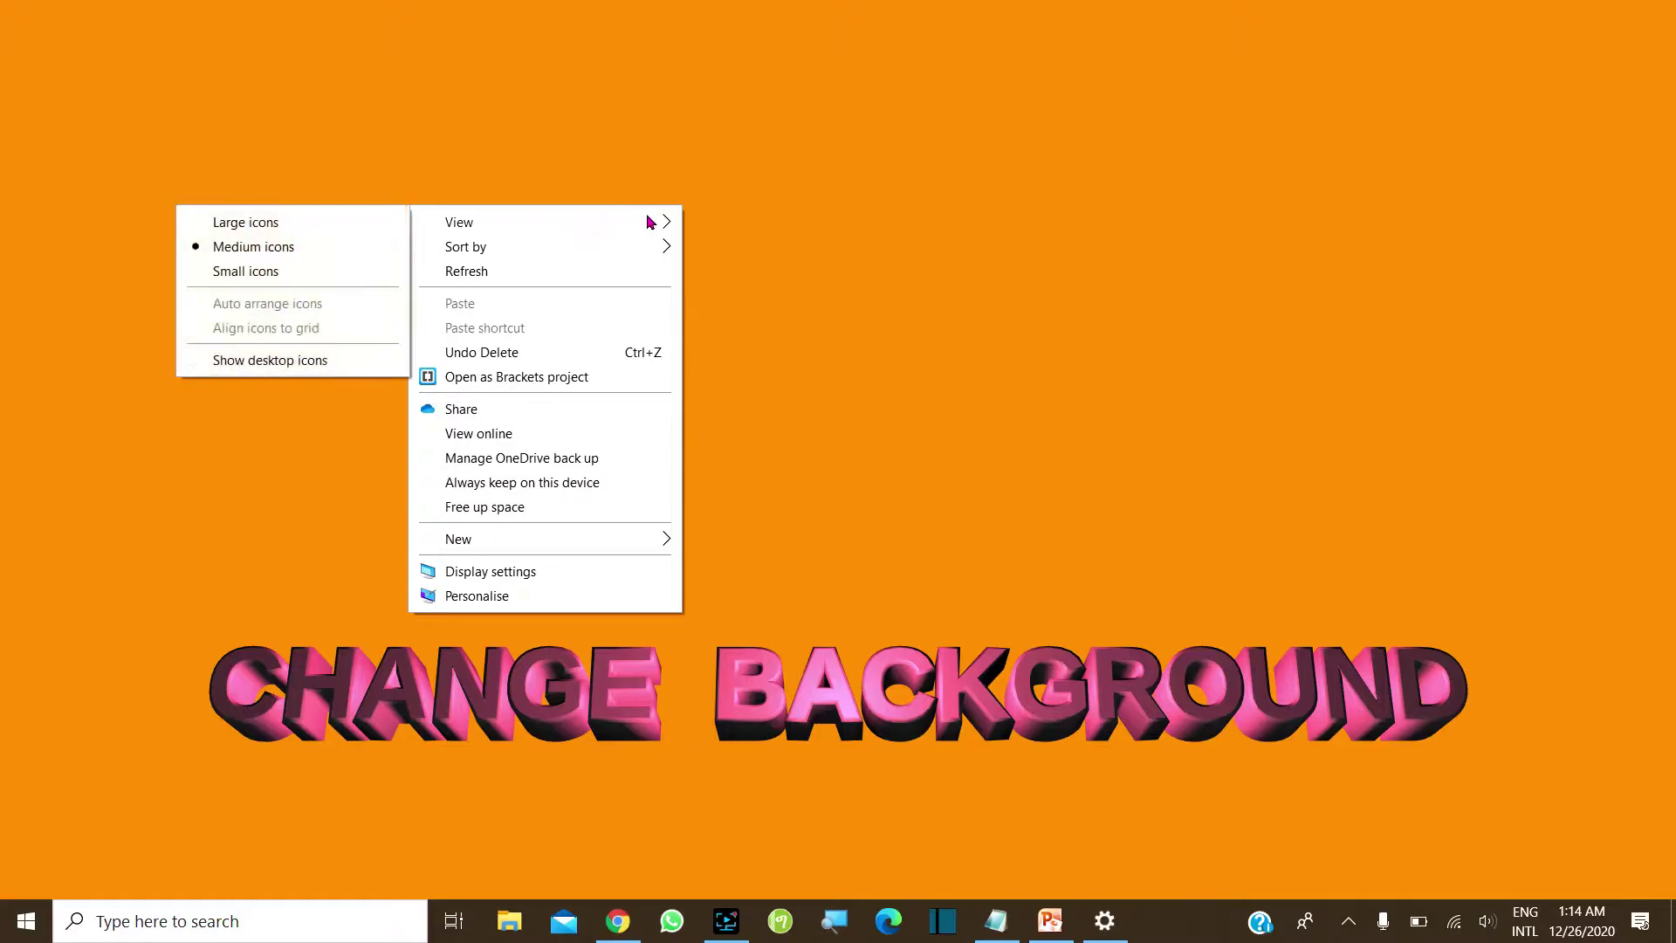
pyautogui.click(310, 360)
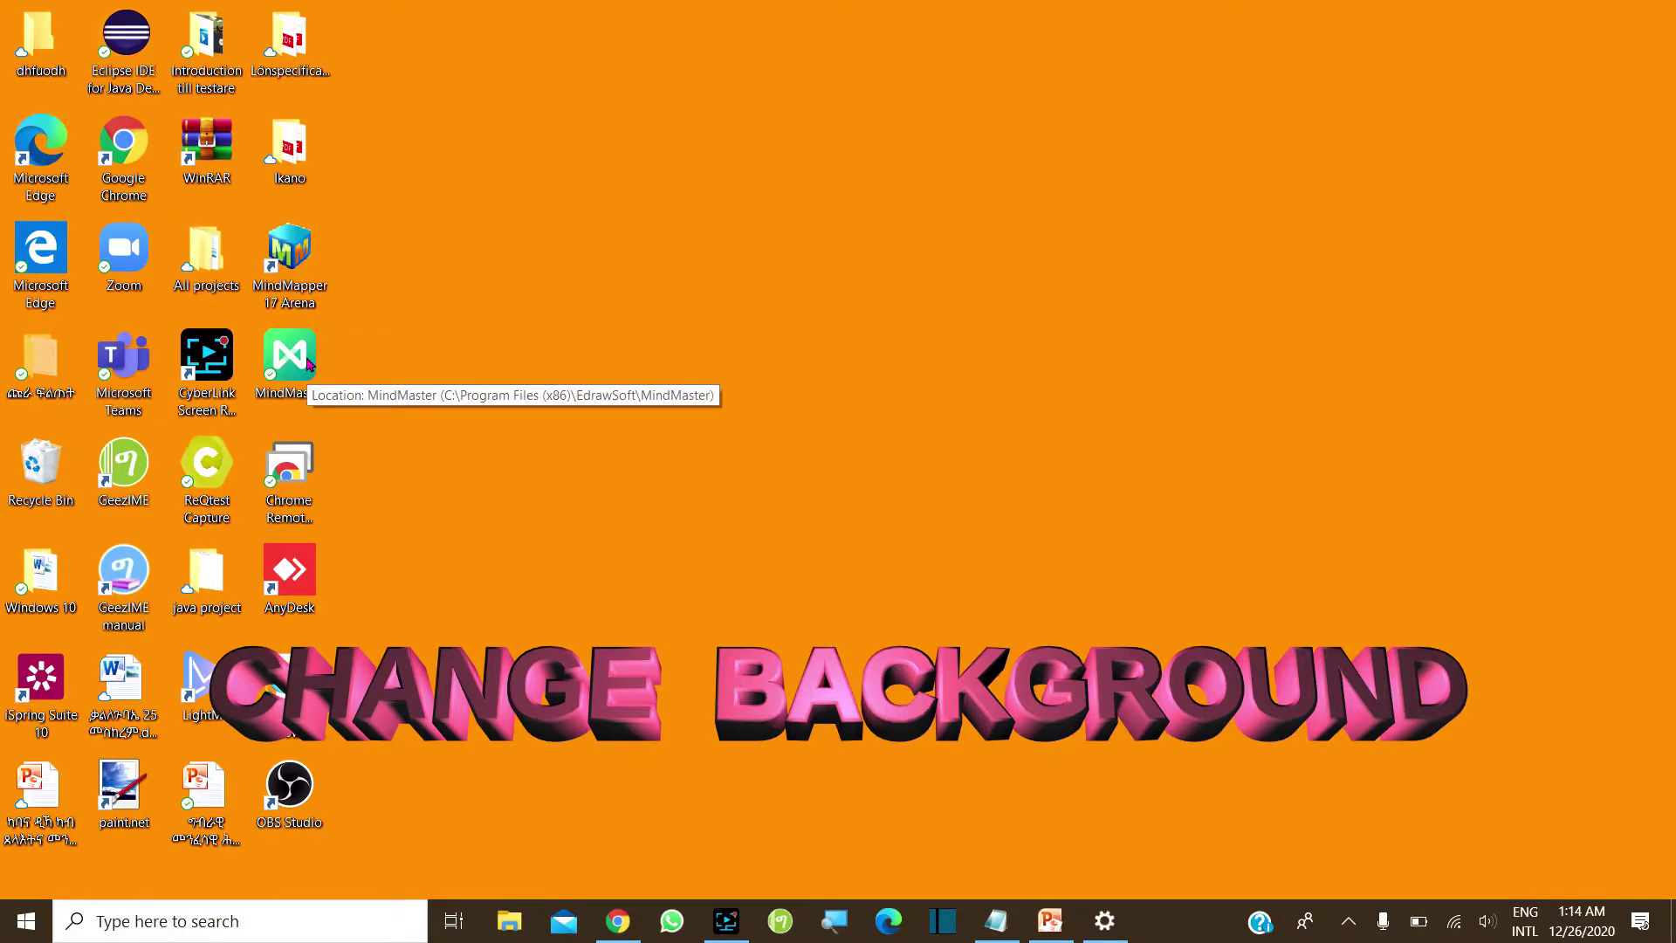
# - Hide all desktop icons again through the desktop's view options
pyautogui.rightClick(617, 112)
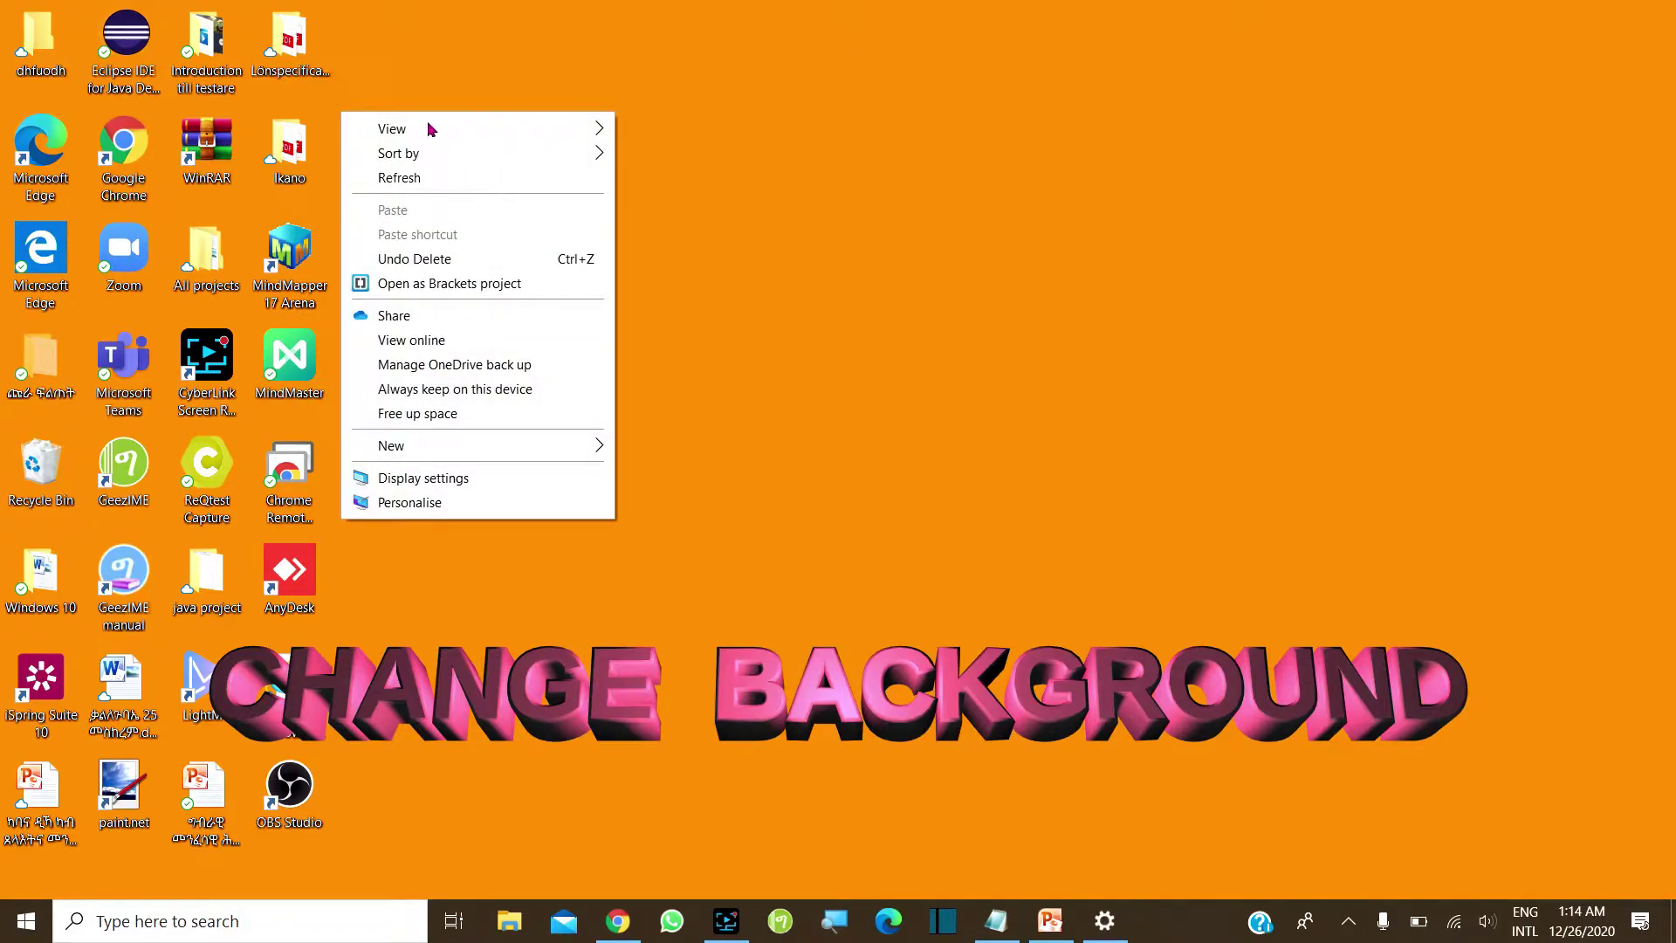
pyautogui.moveTo(426, 128)
pyautogui.click(234, 270)
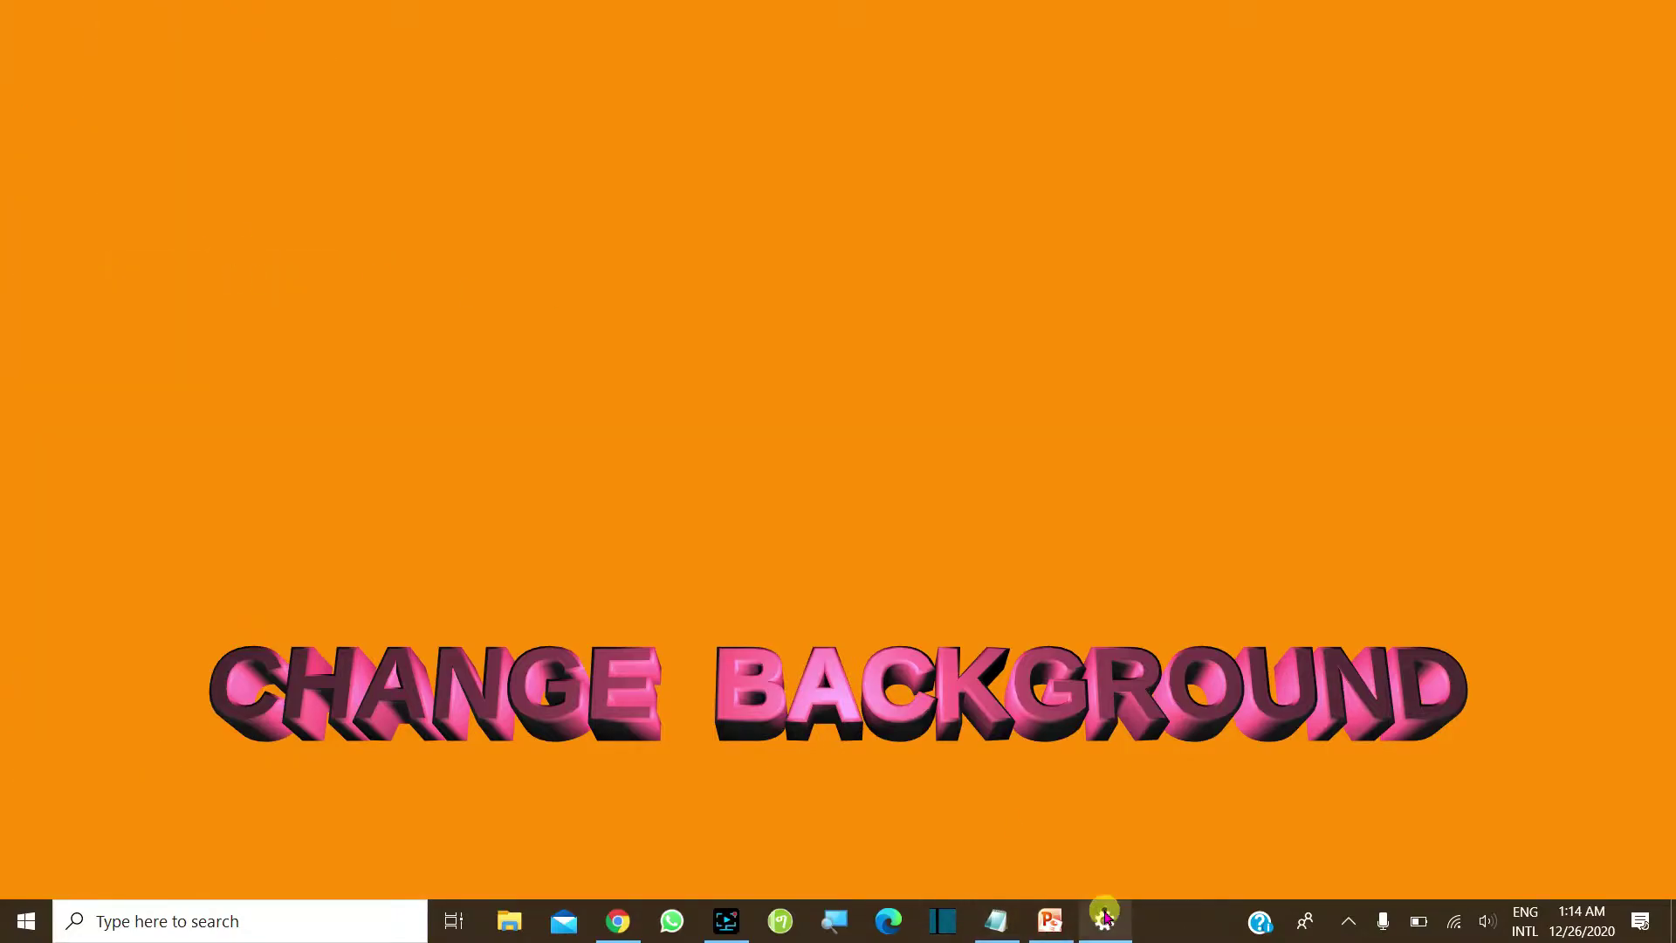
# - Bring up the Notepad outline and place the cursor at the solid background item and then the slide show item
pyautogui.click(995, 929)
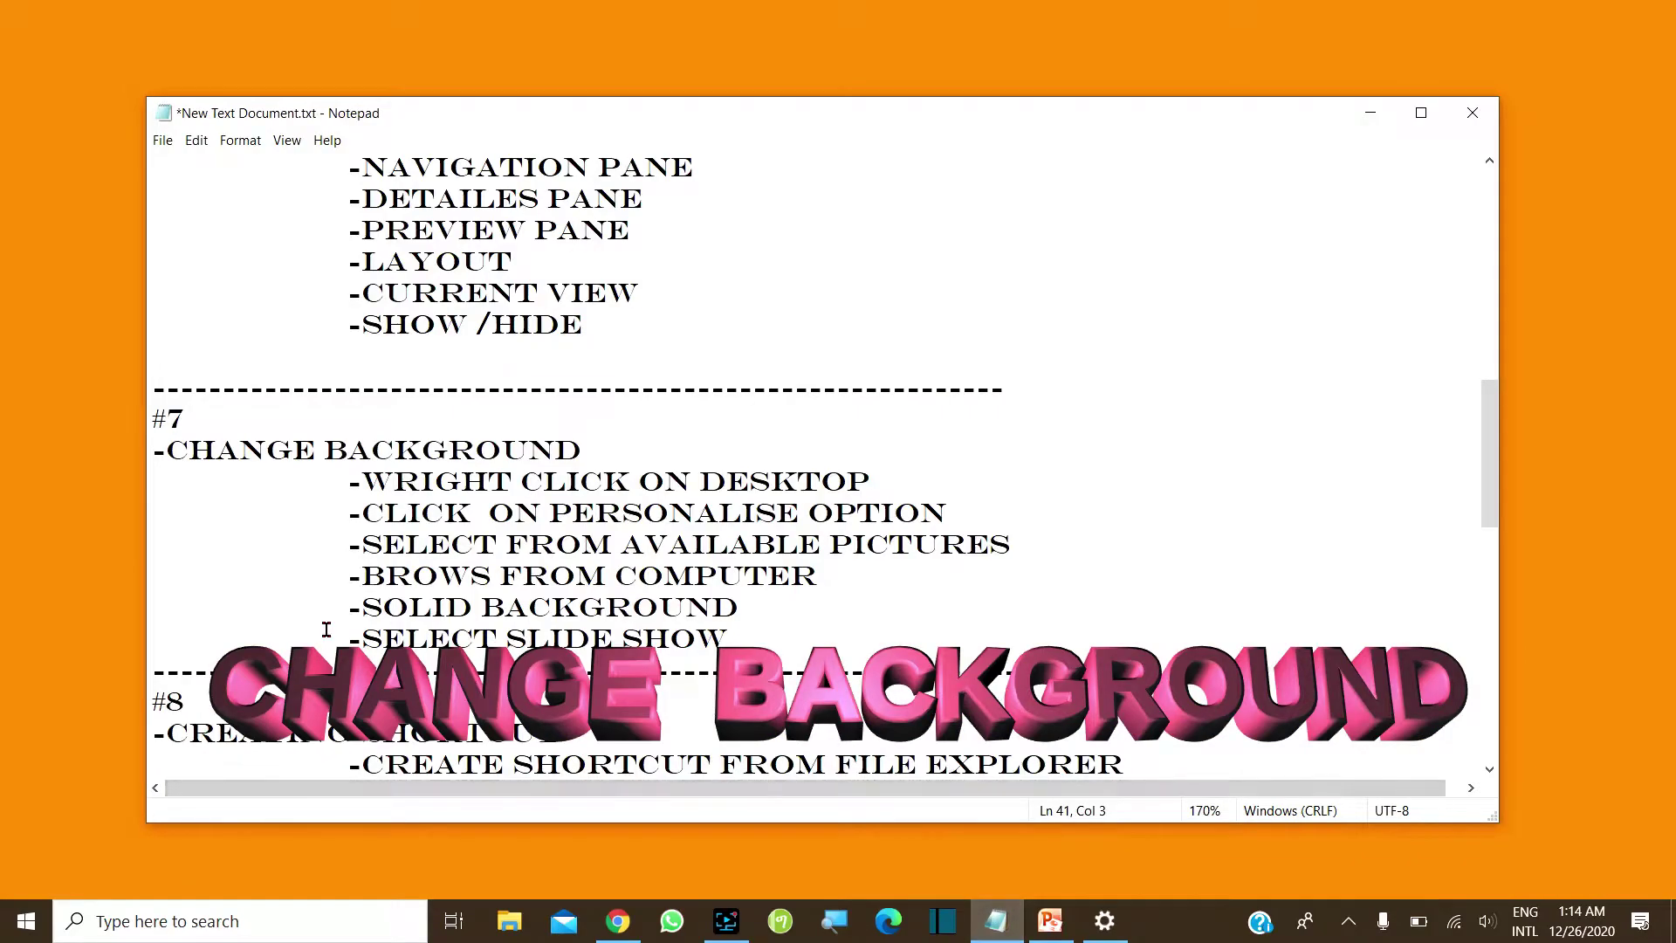
pyautogui.click(385, 608)
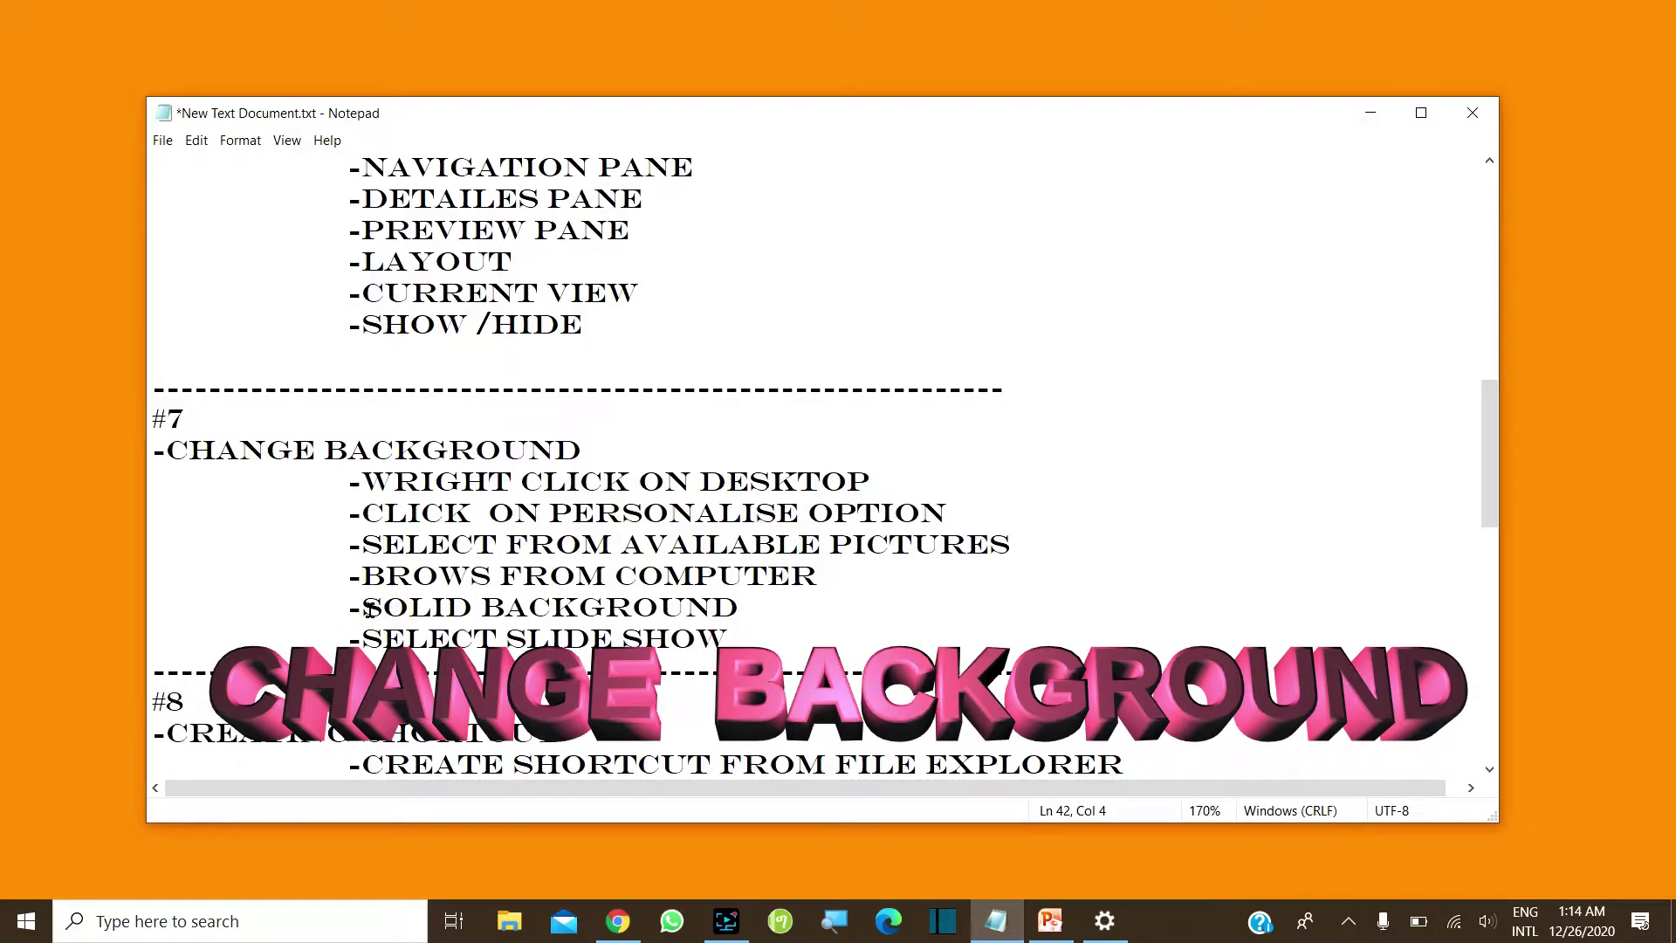
pyautogui.click(370, 640)
# - Try to restore the Settings window, and minimise Notepad to clear the desktop
pyautogui.click(1104, 921)
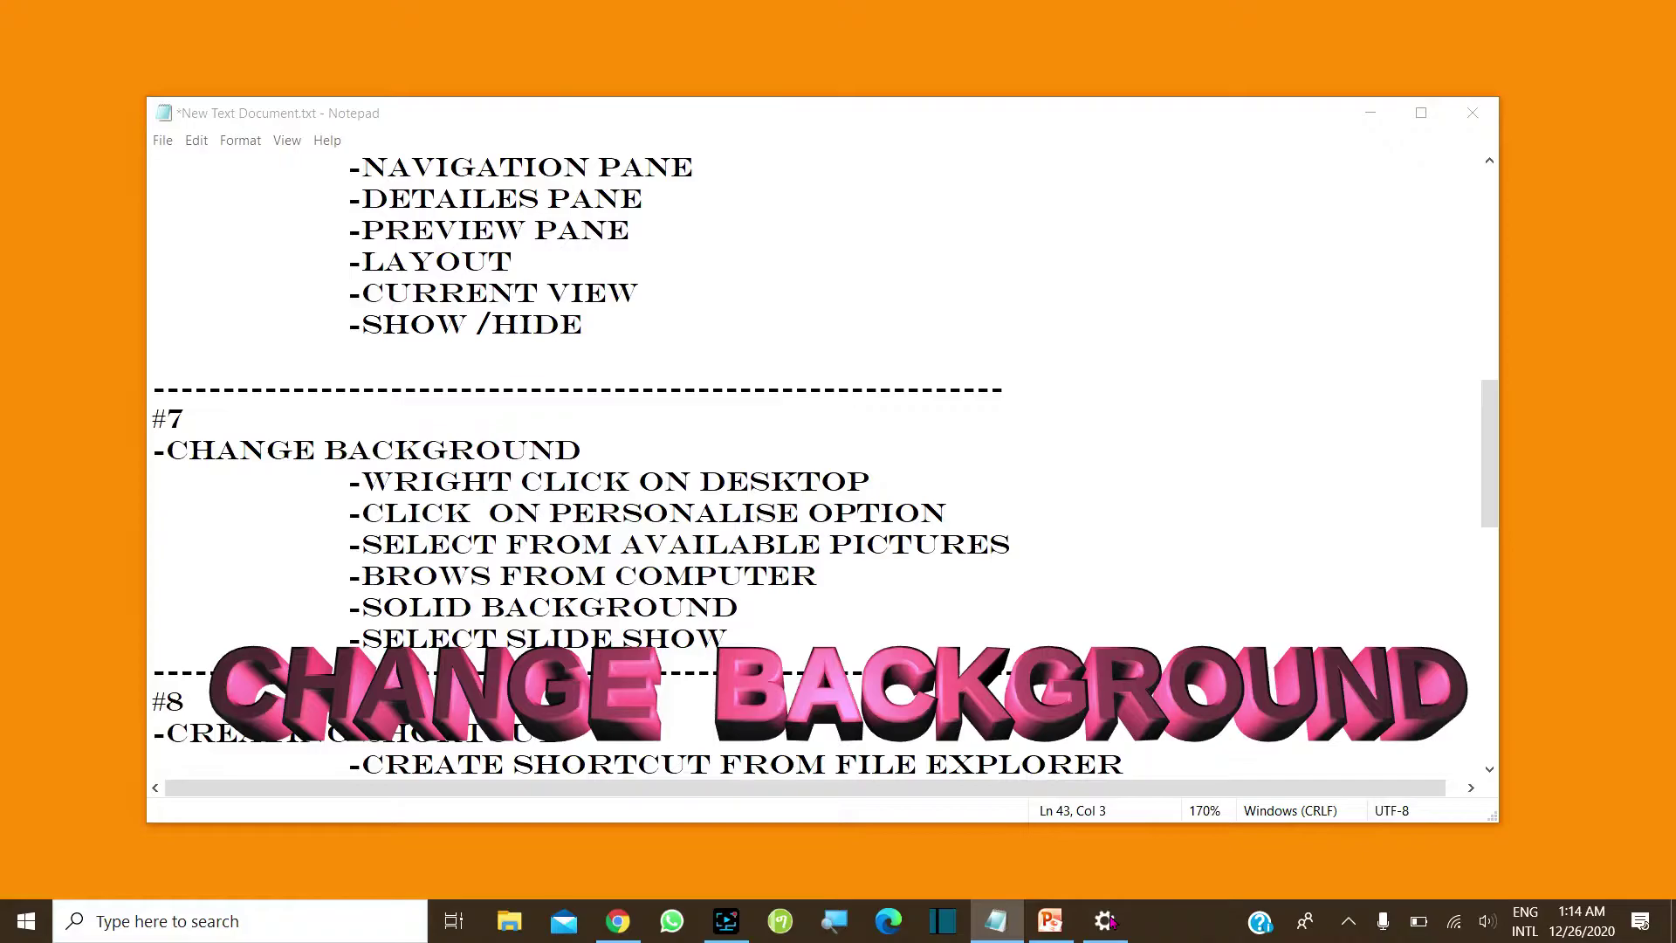
pyautogui.moveTo(1107, 916)
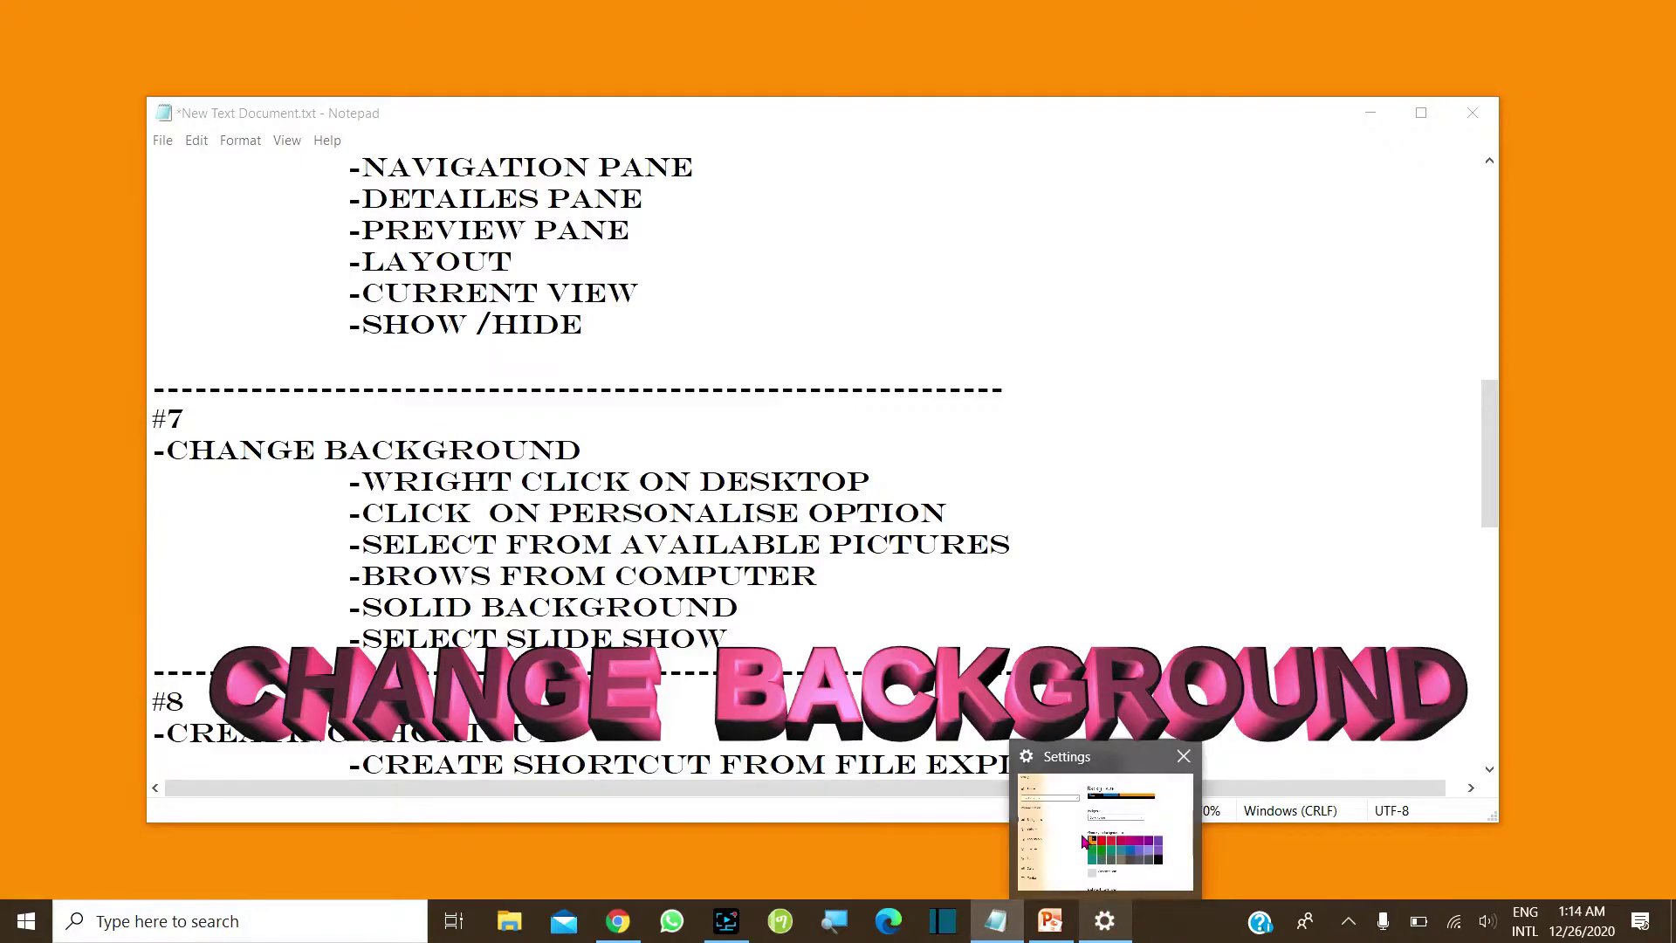
pyautogui.moveTo(1082, 836)
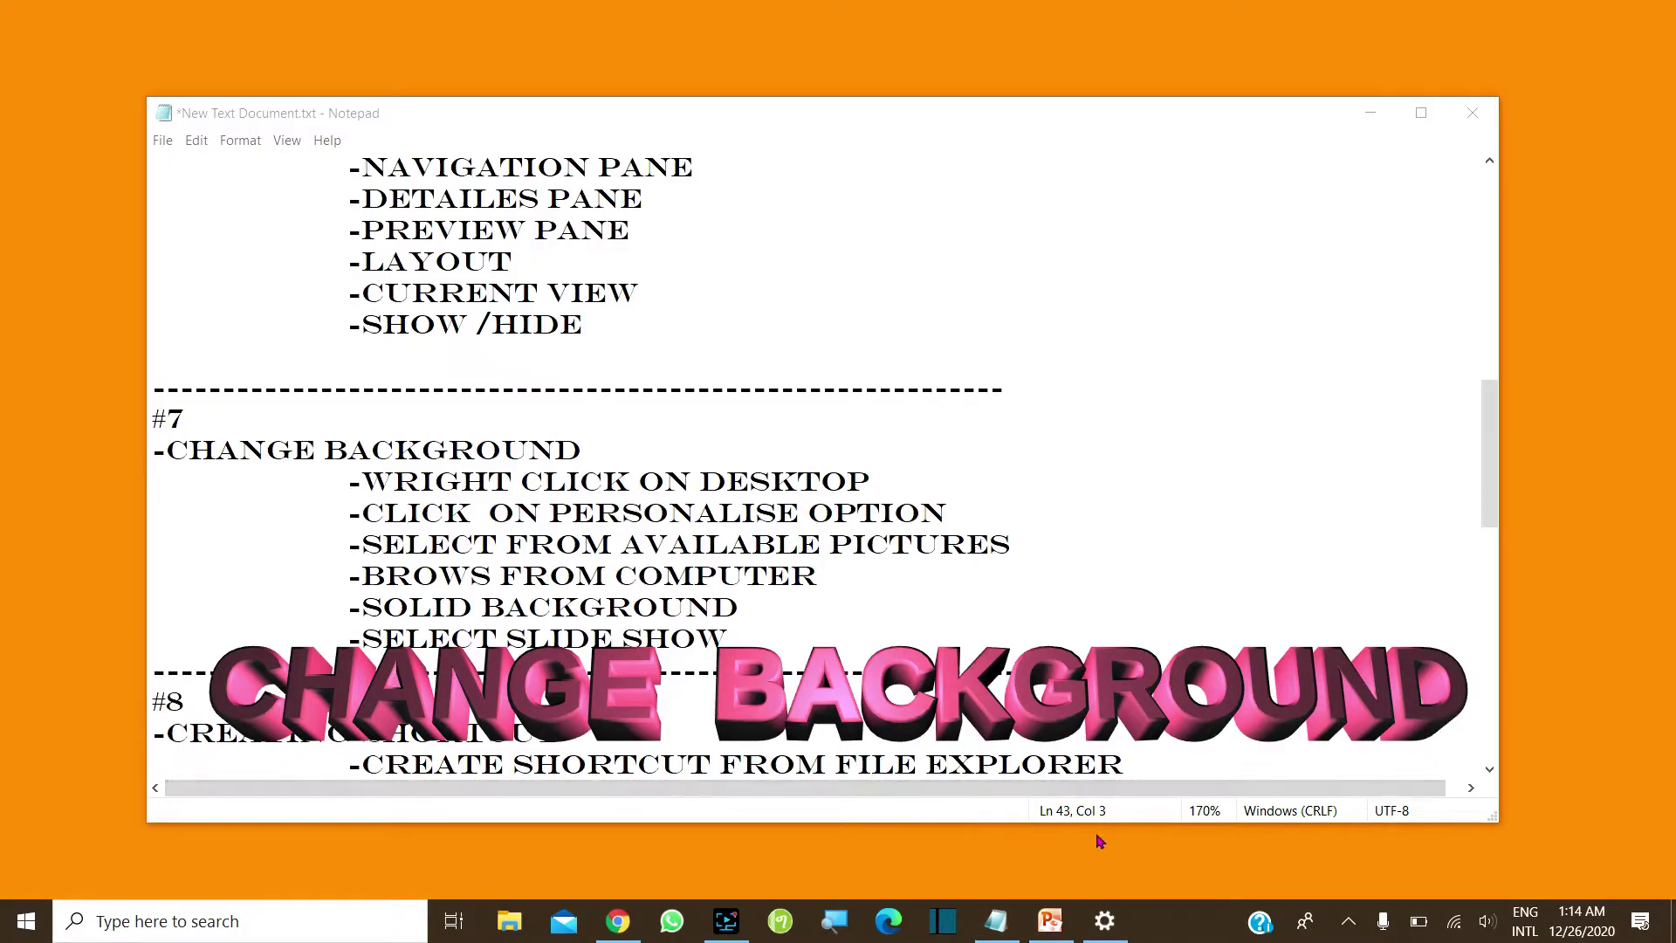
pyautogui.click(1371, 114)
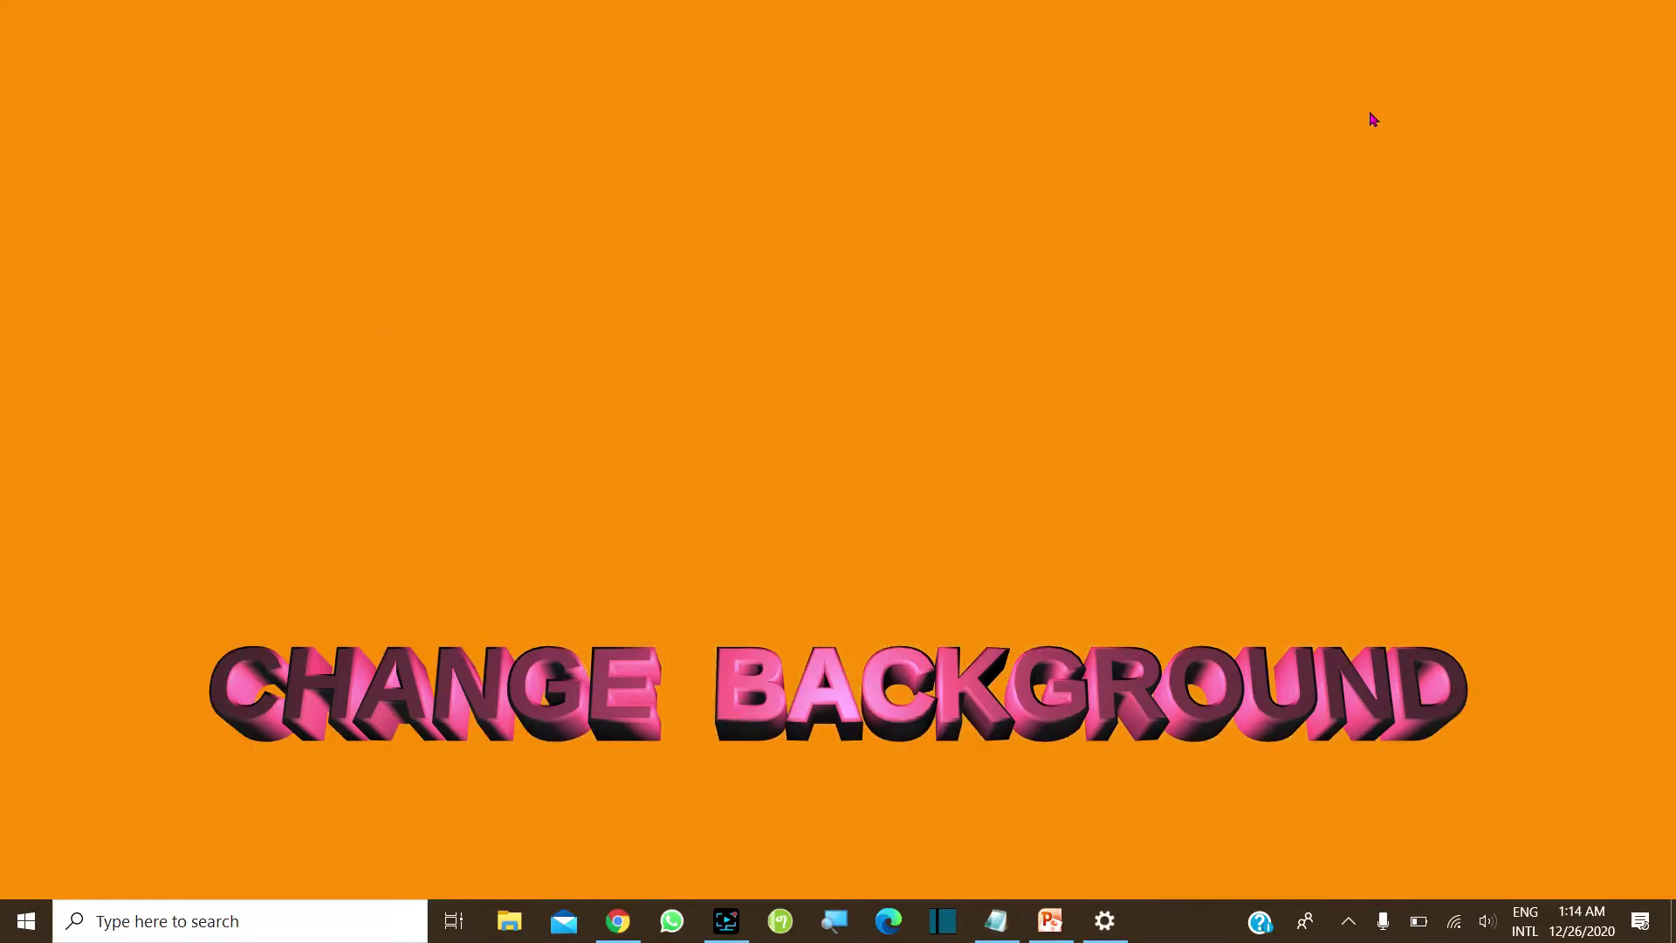
# - Try to bring the minimised Settings window back onto the desktop through its window preview
pyautogui.moveTo(1113, 912)
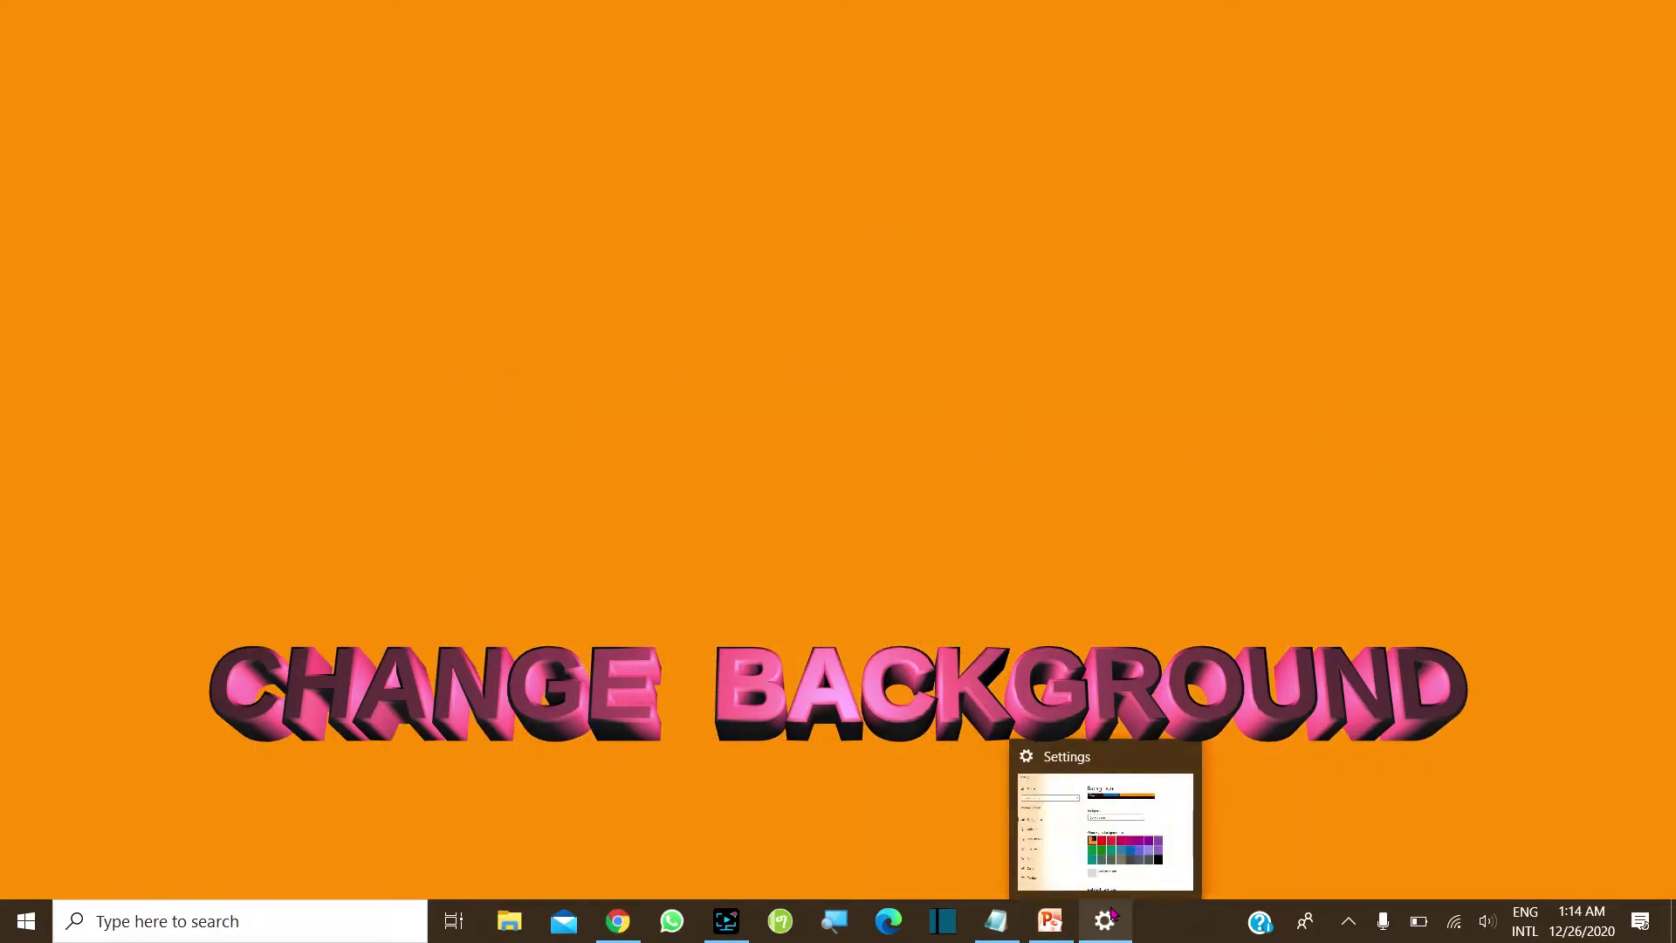
pyautogui.moveTo(1107, 851)
pyautogui.click(1102, 919)
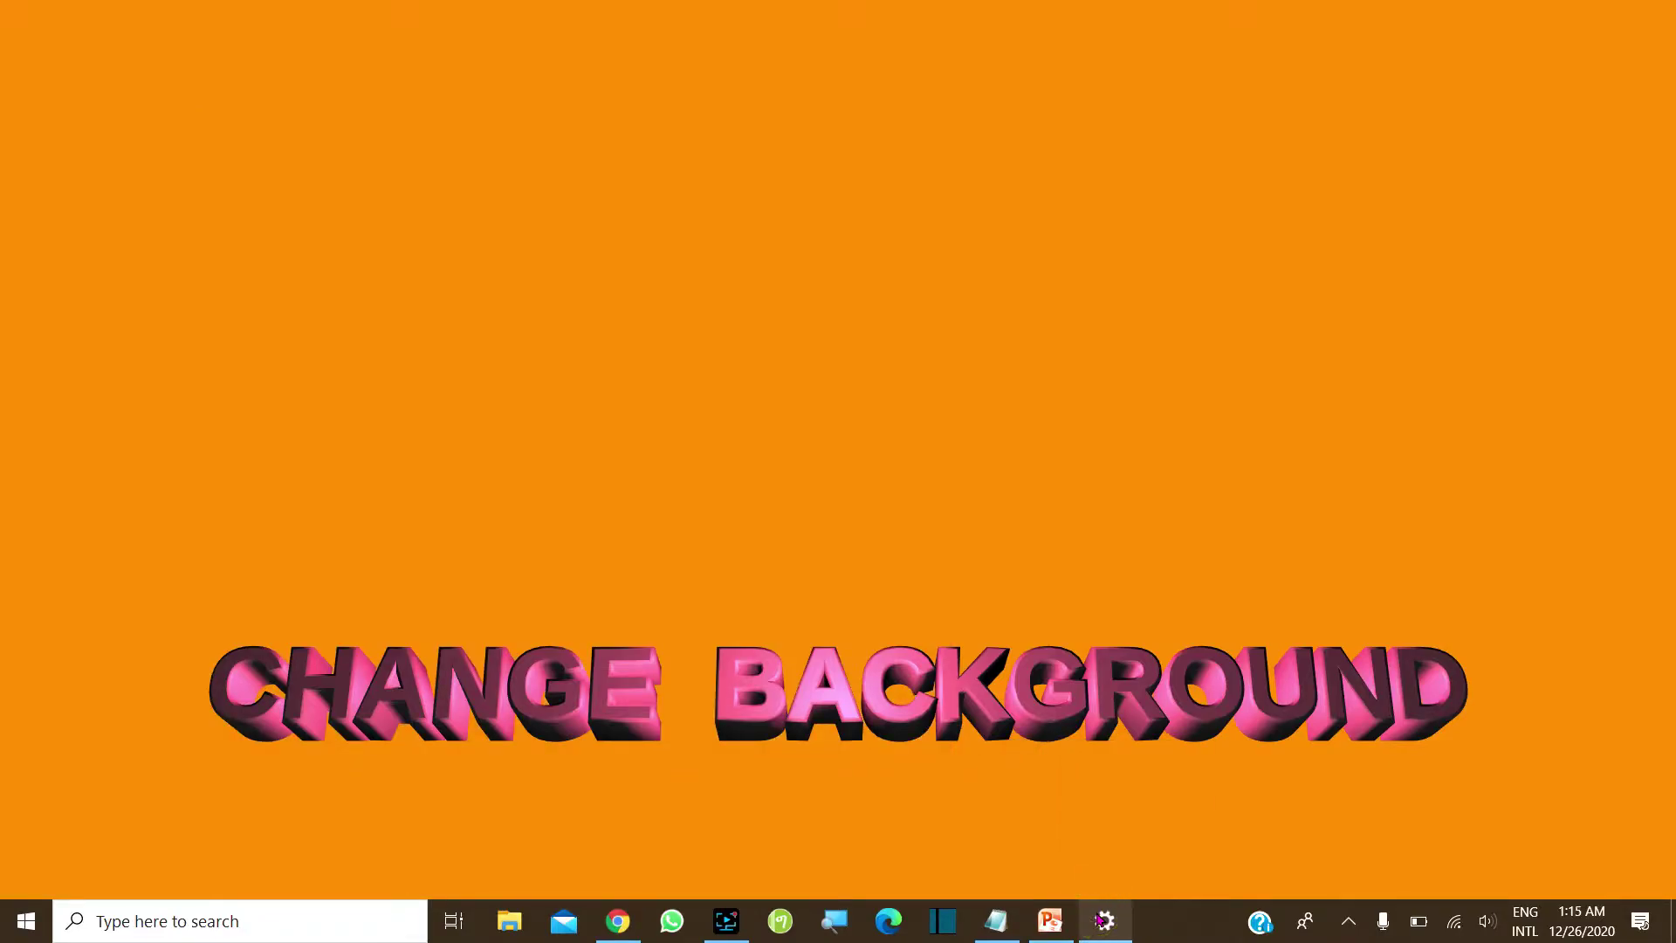
pyautogui.moveTo(1101, 922)
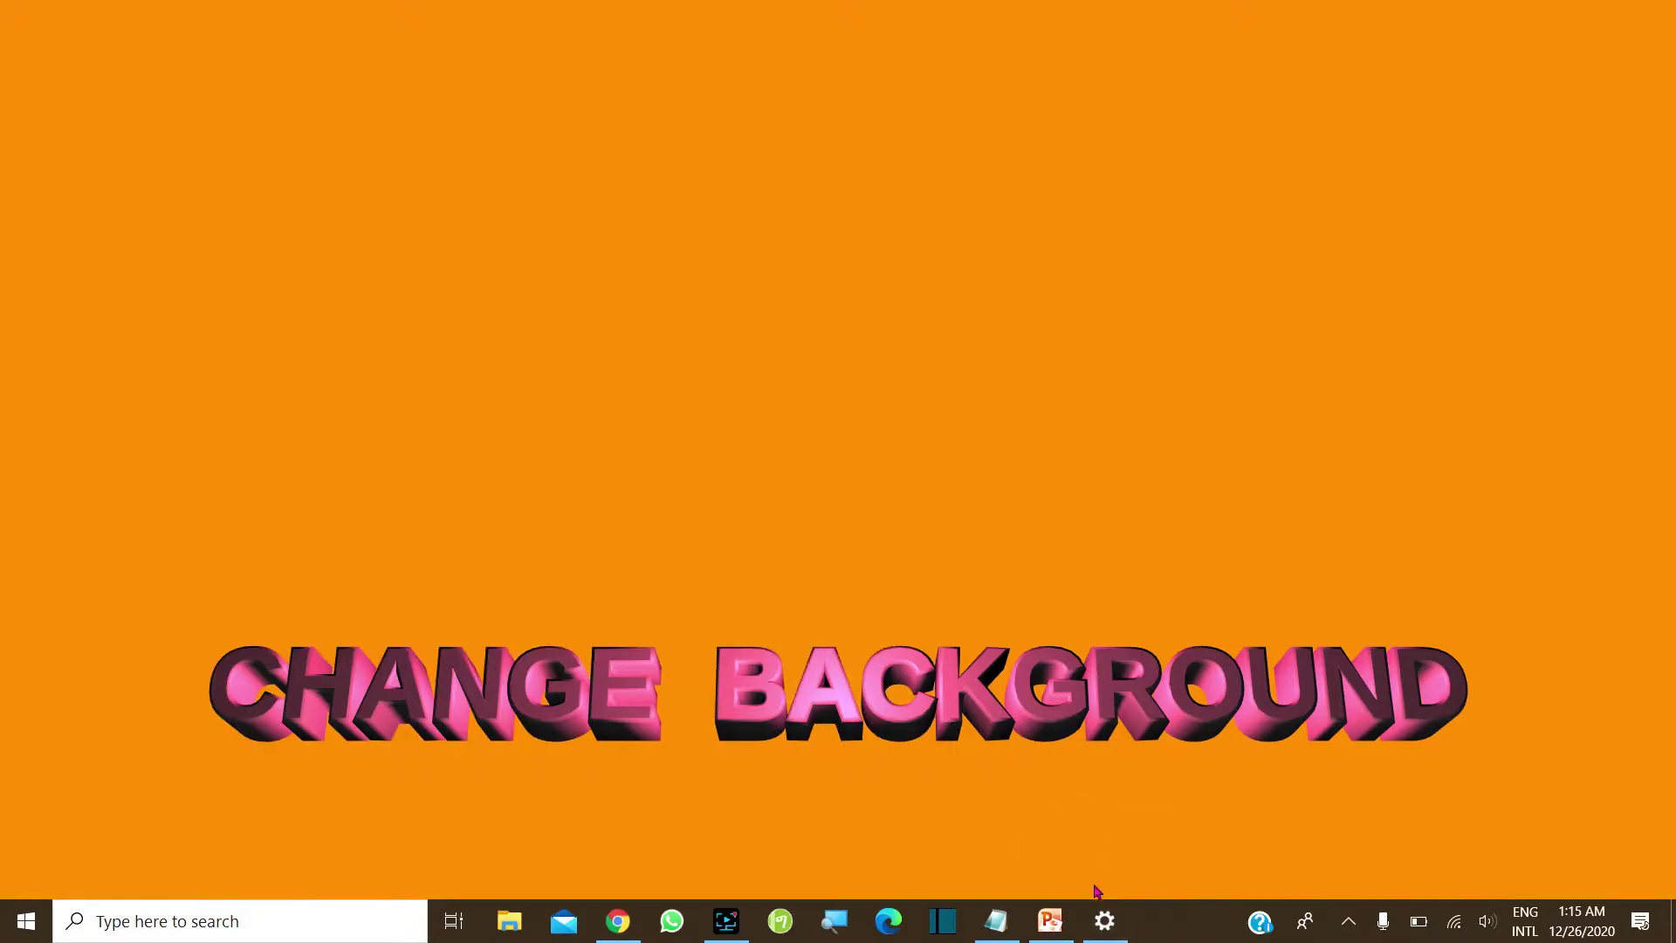
pyautogui.moveTo(1103, 915)
pyautogui.moveTo(1091, 856)
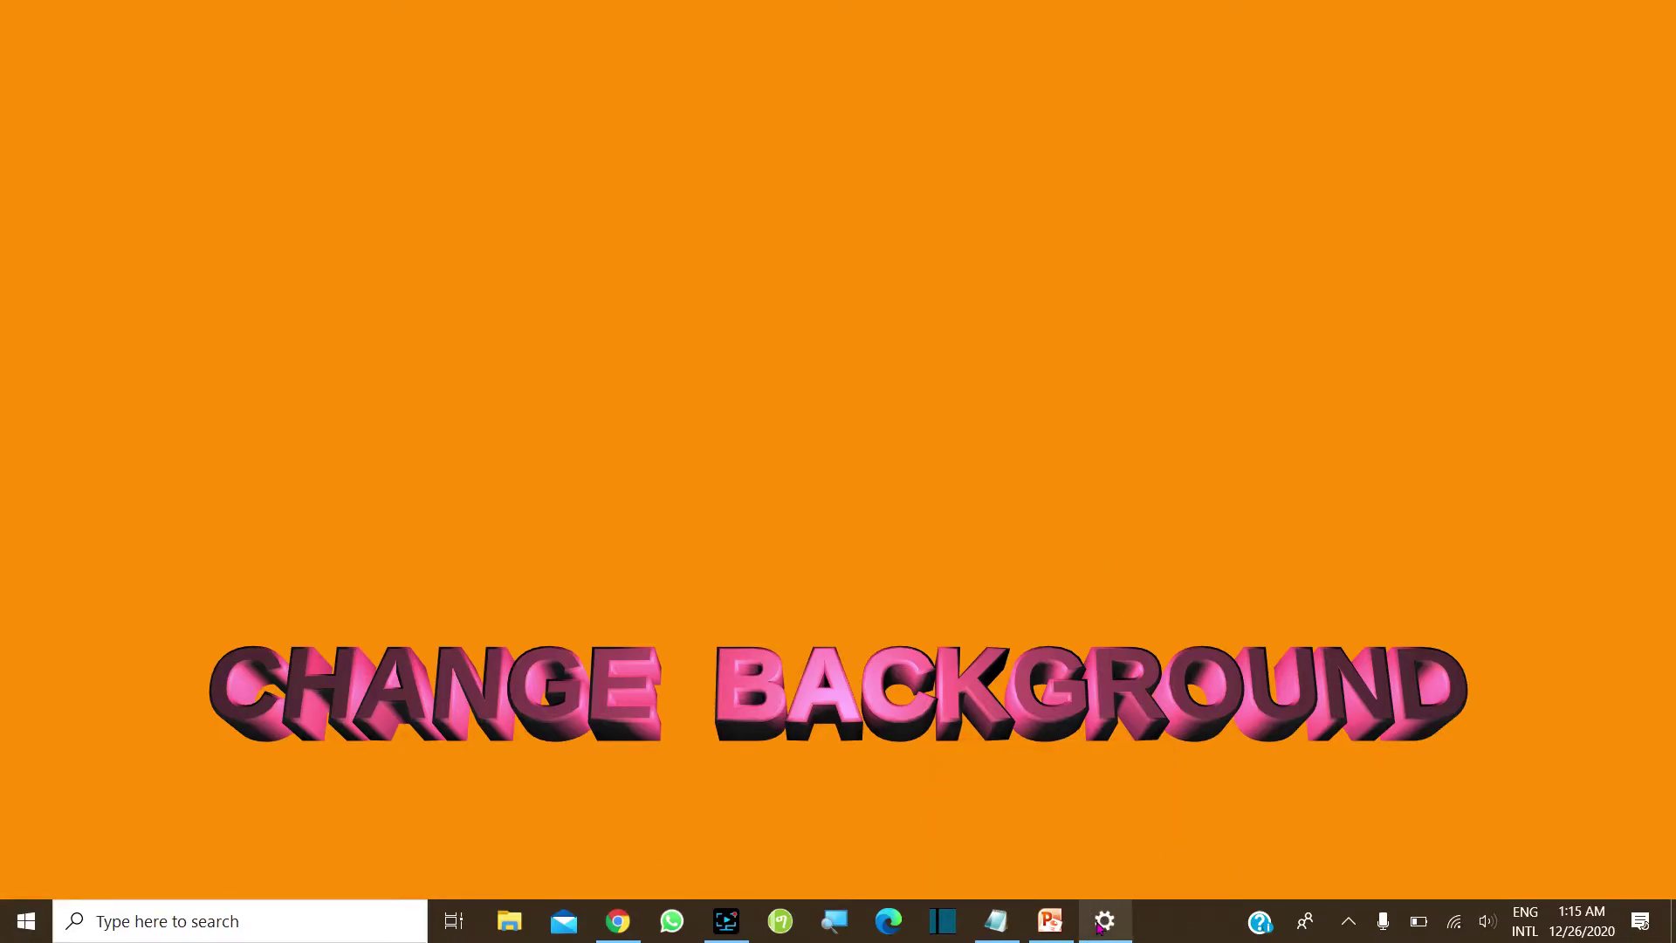
pyautogui.moveTo(1098, 821)
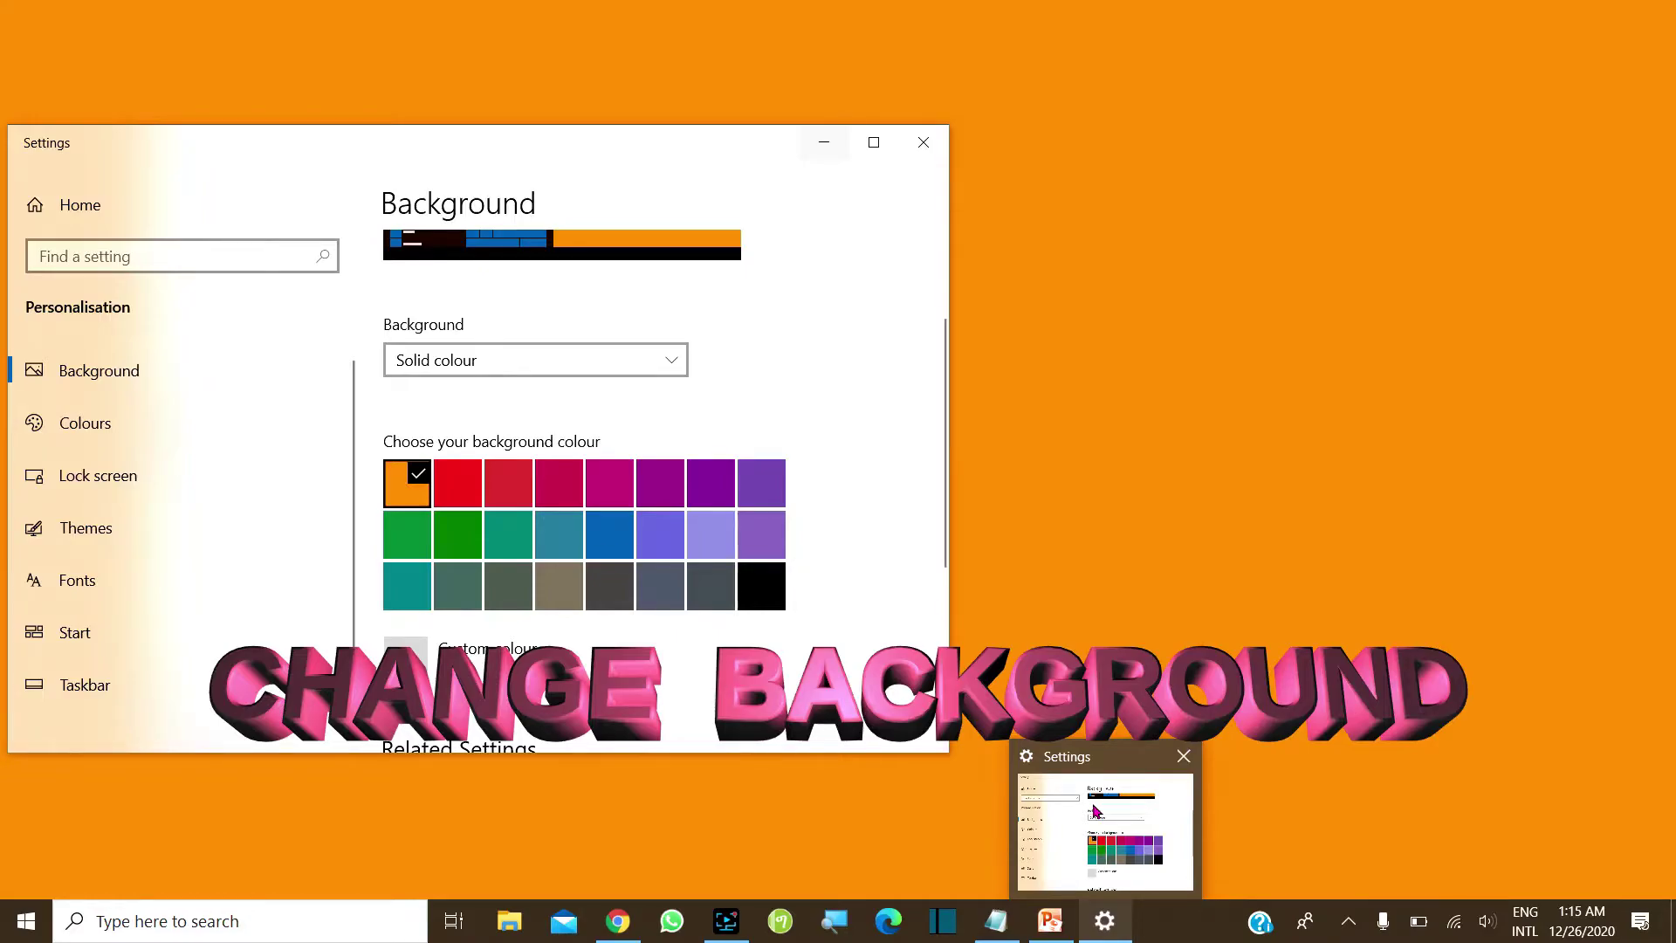
pyautogui.click(1089, 803)
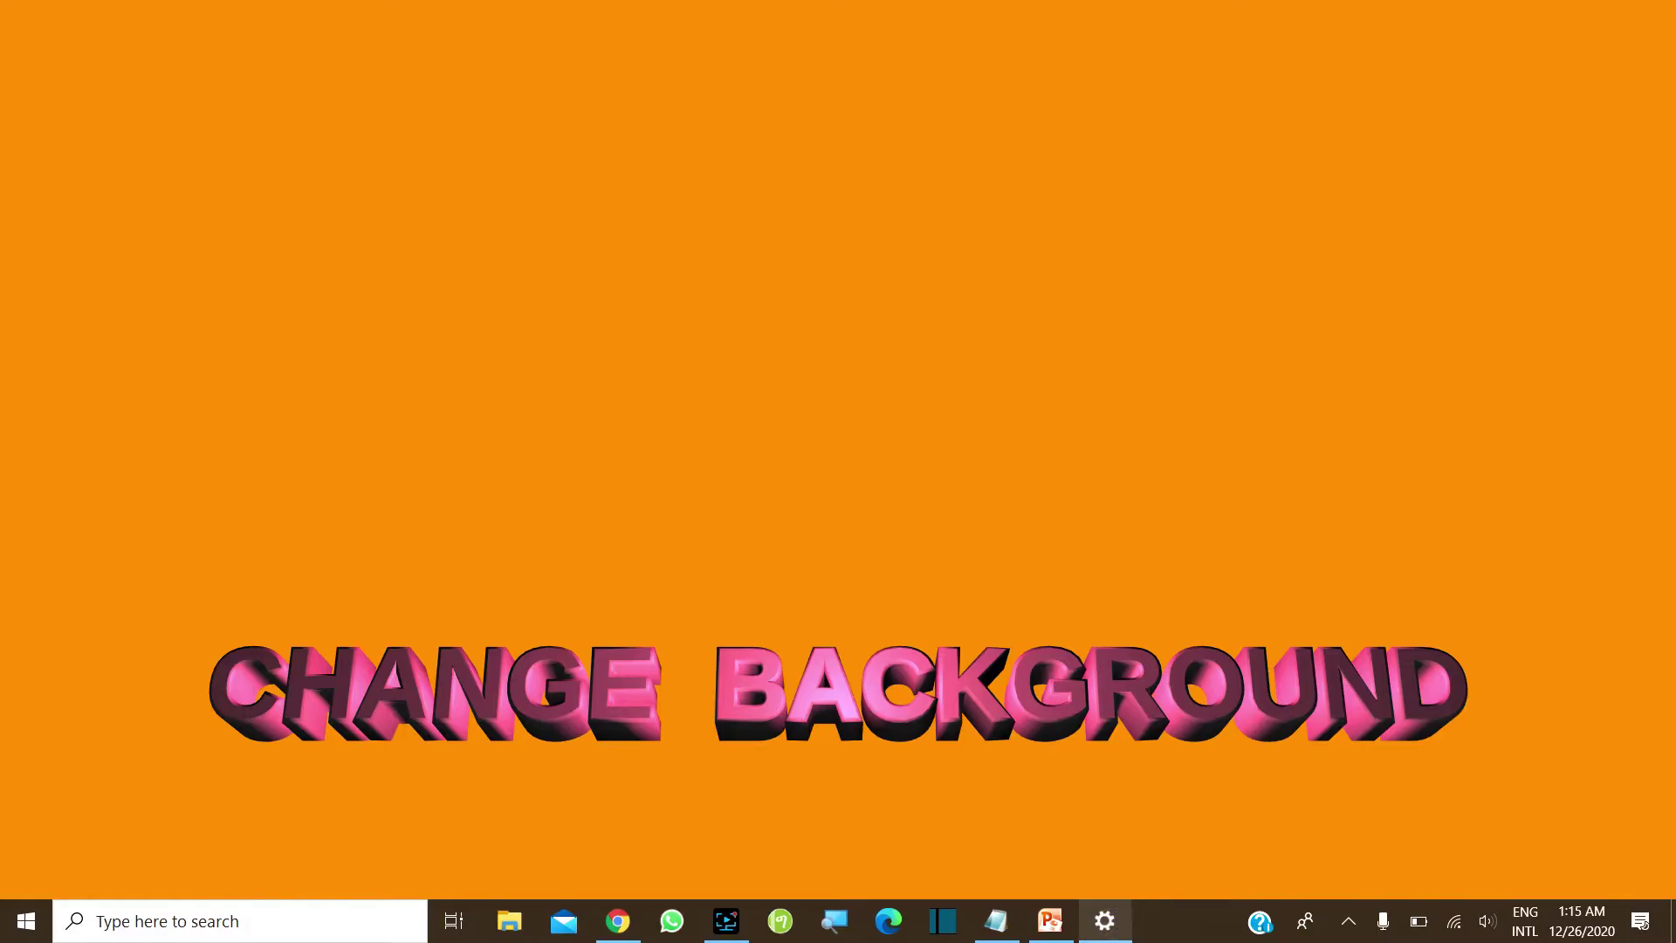
# - Reopen Settings at the Background page and set the desktop background type to Slideshow
pyautogui.click(26, 921)
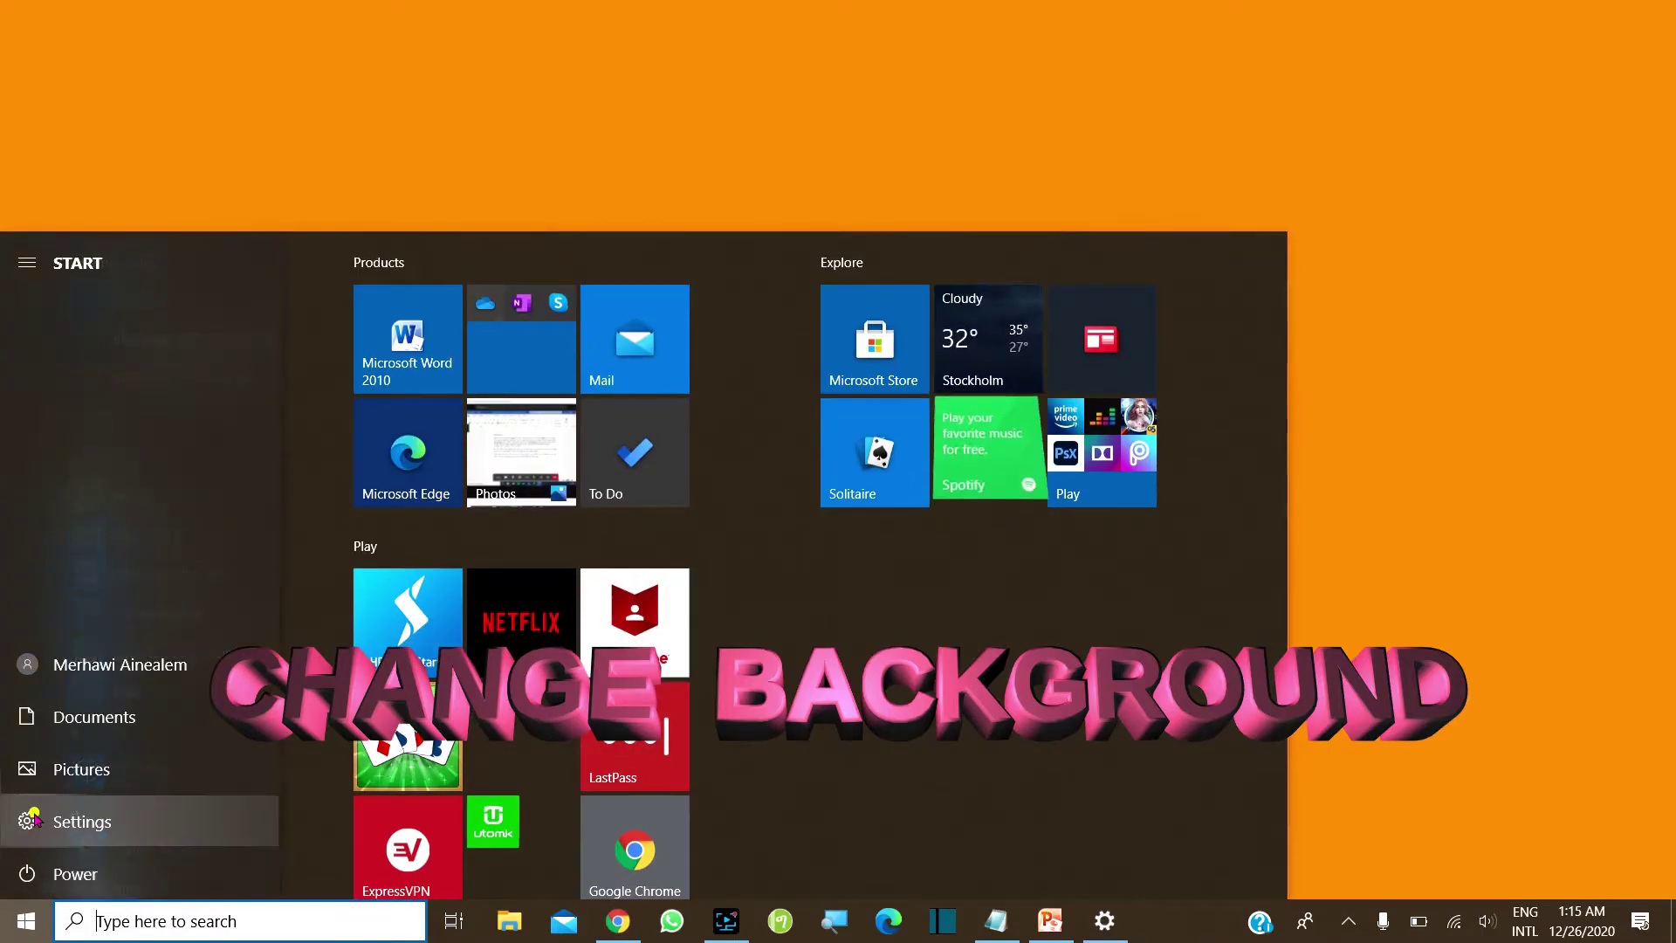
pyautogui.click(28, 819)
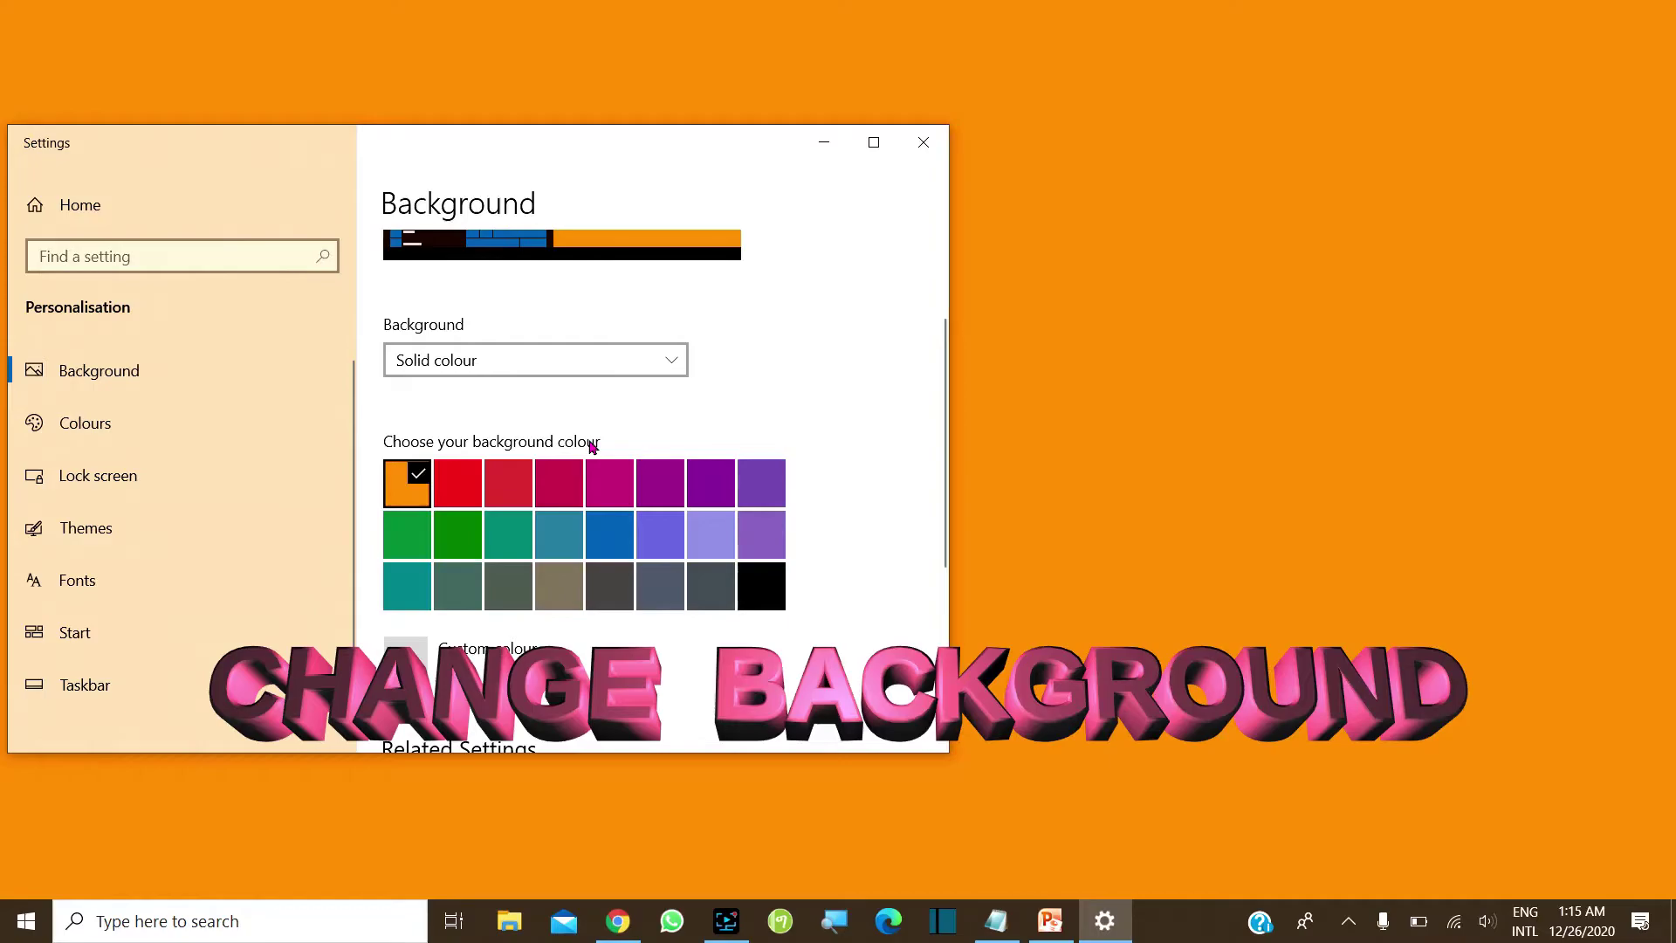
pyautogui.click(672, 362)
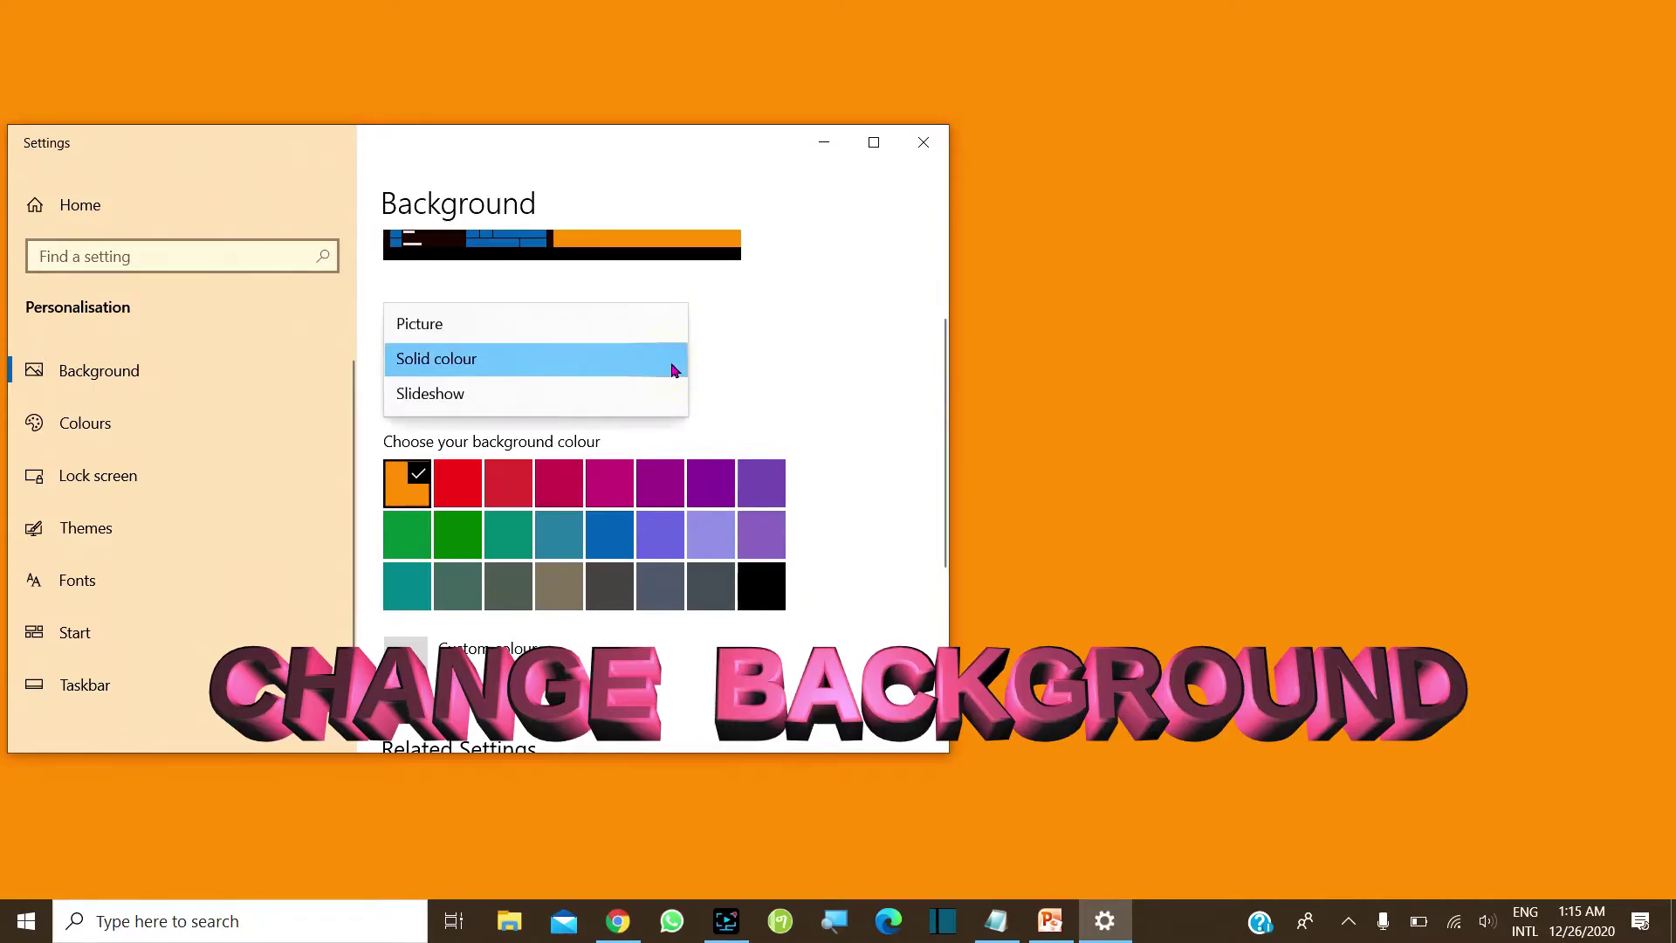
pyautogui.click(544, 398)
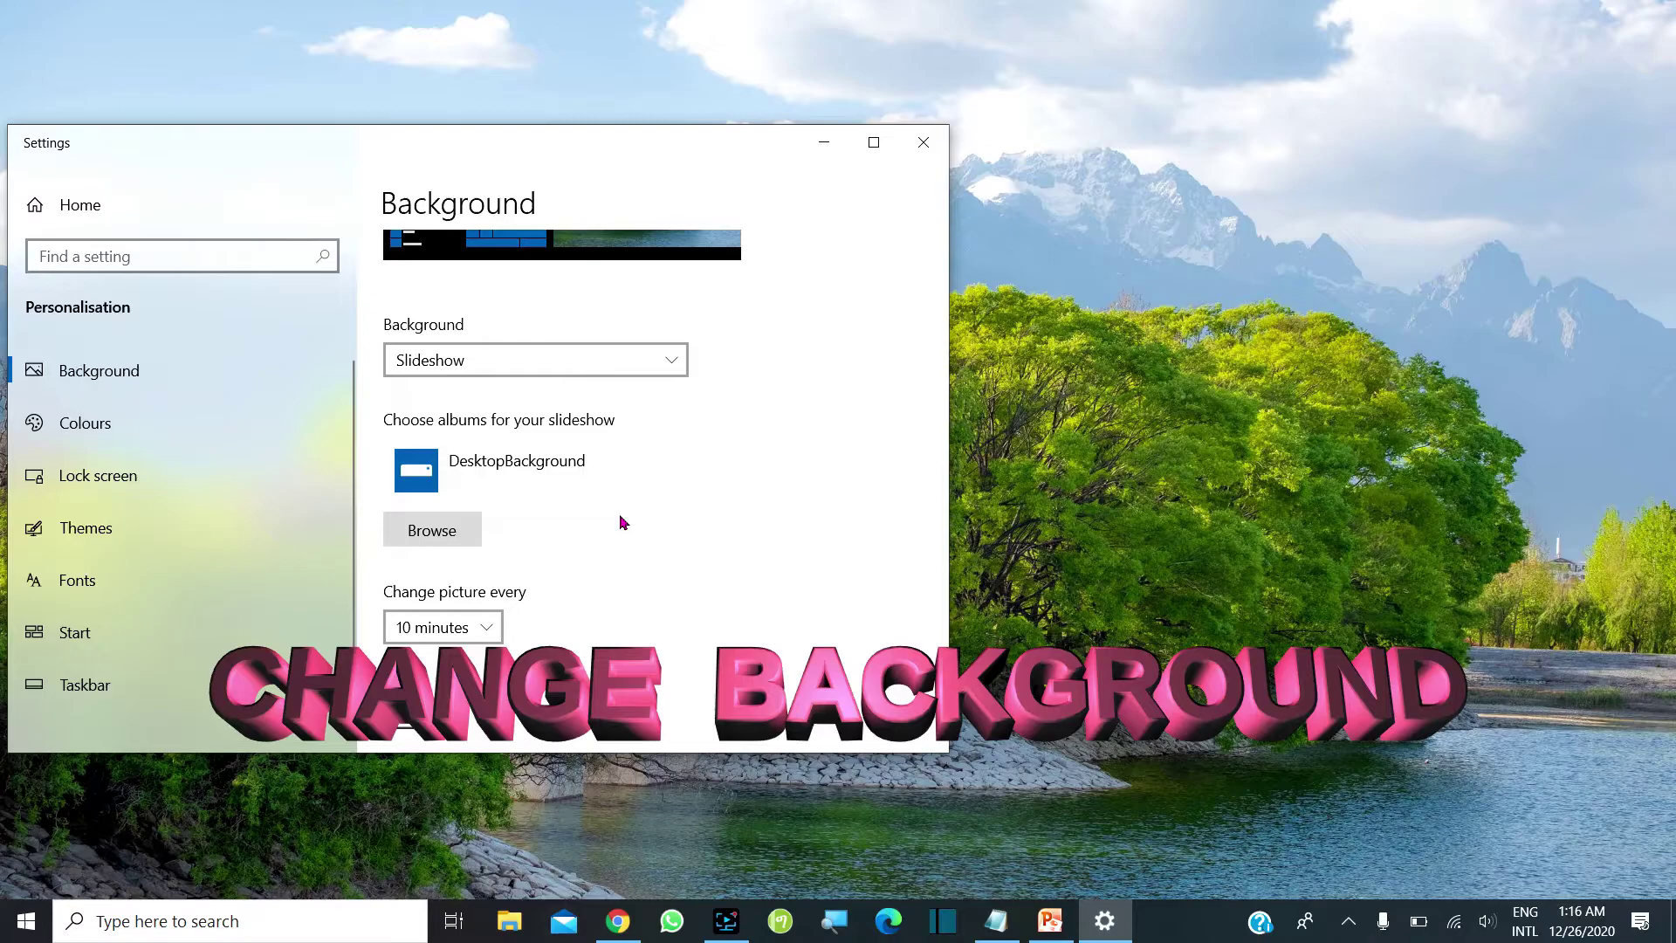
pyautogui.scroll(-2, 621, 521)
pyautogui.scroll(2, 622, 521)
pyautogui.scroll(1, 621, 517)
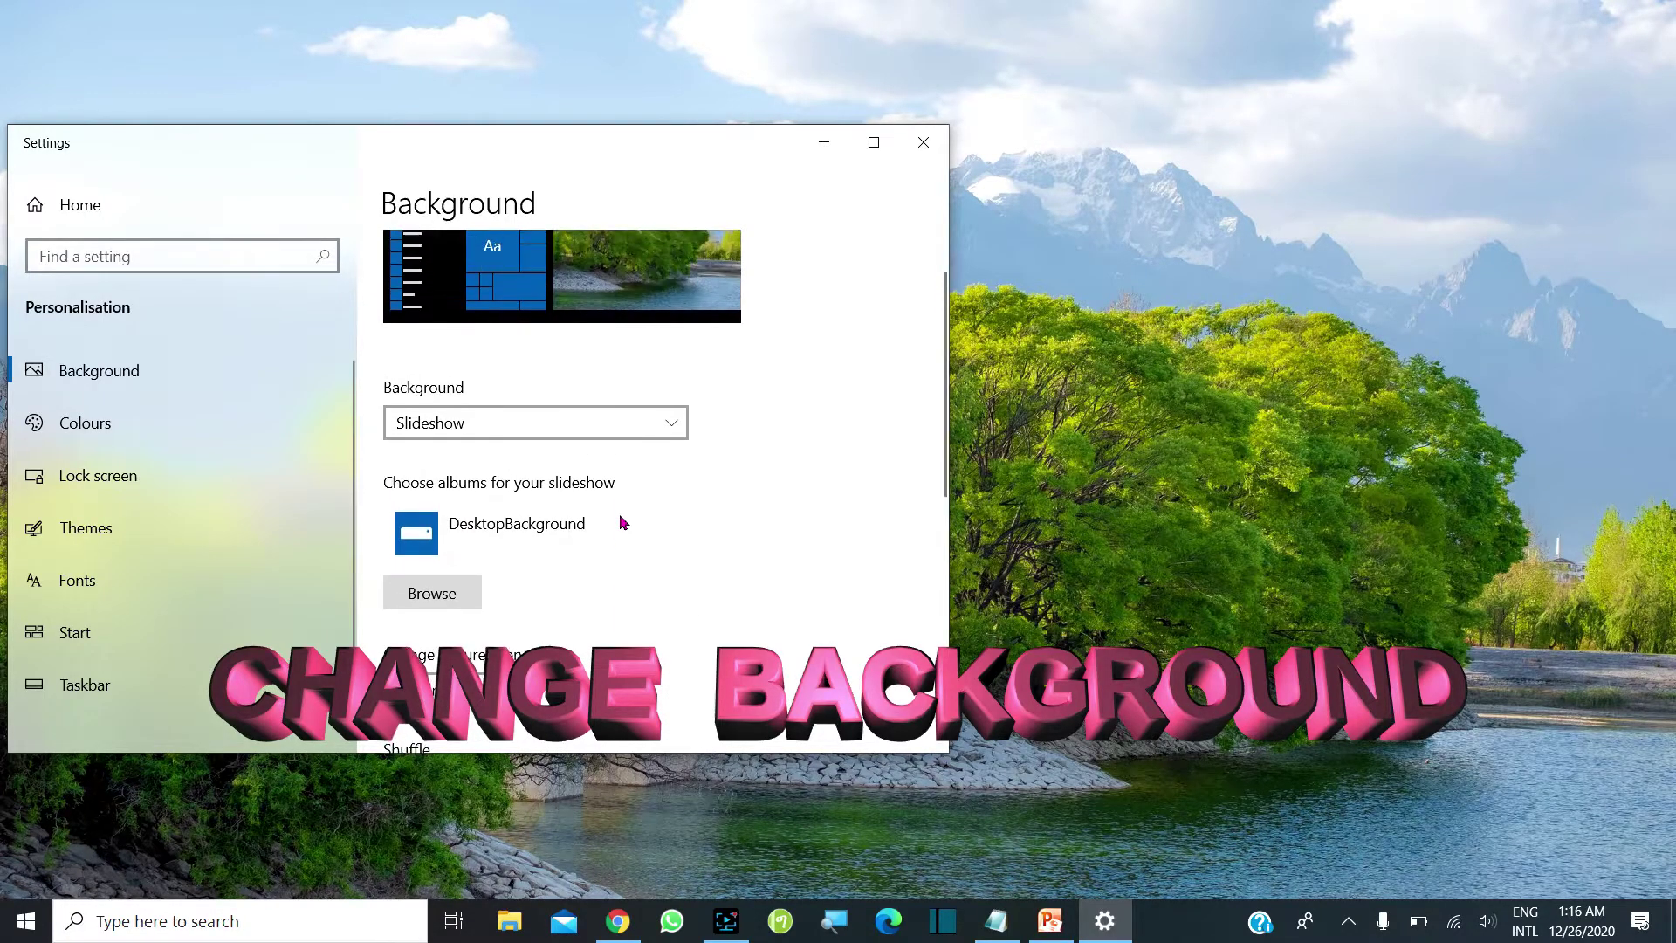
# - Switch the background type to Picture and back to Slideshow
pyautogui.click(658, 422)
pyautogui.click(535, 352)
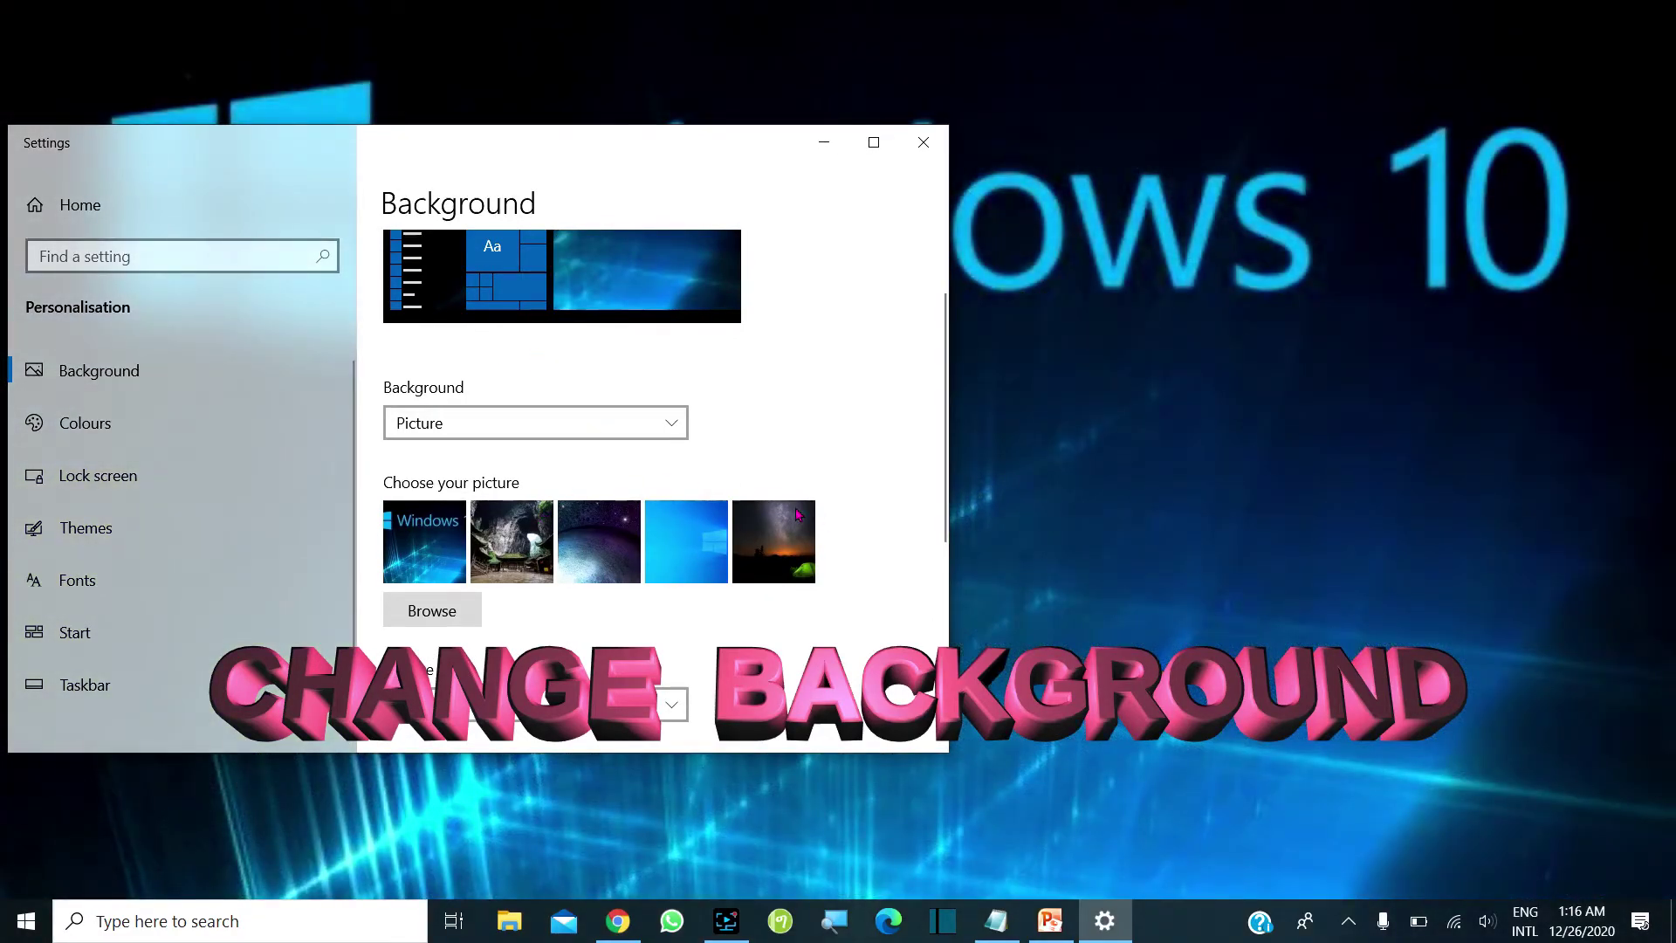
pyautogui.click(676, 422)
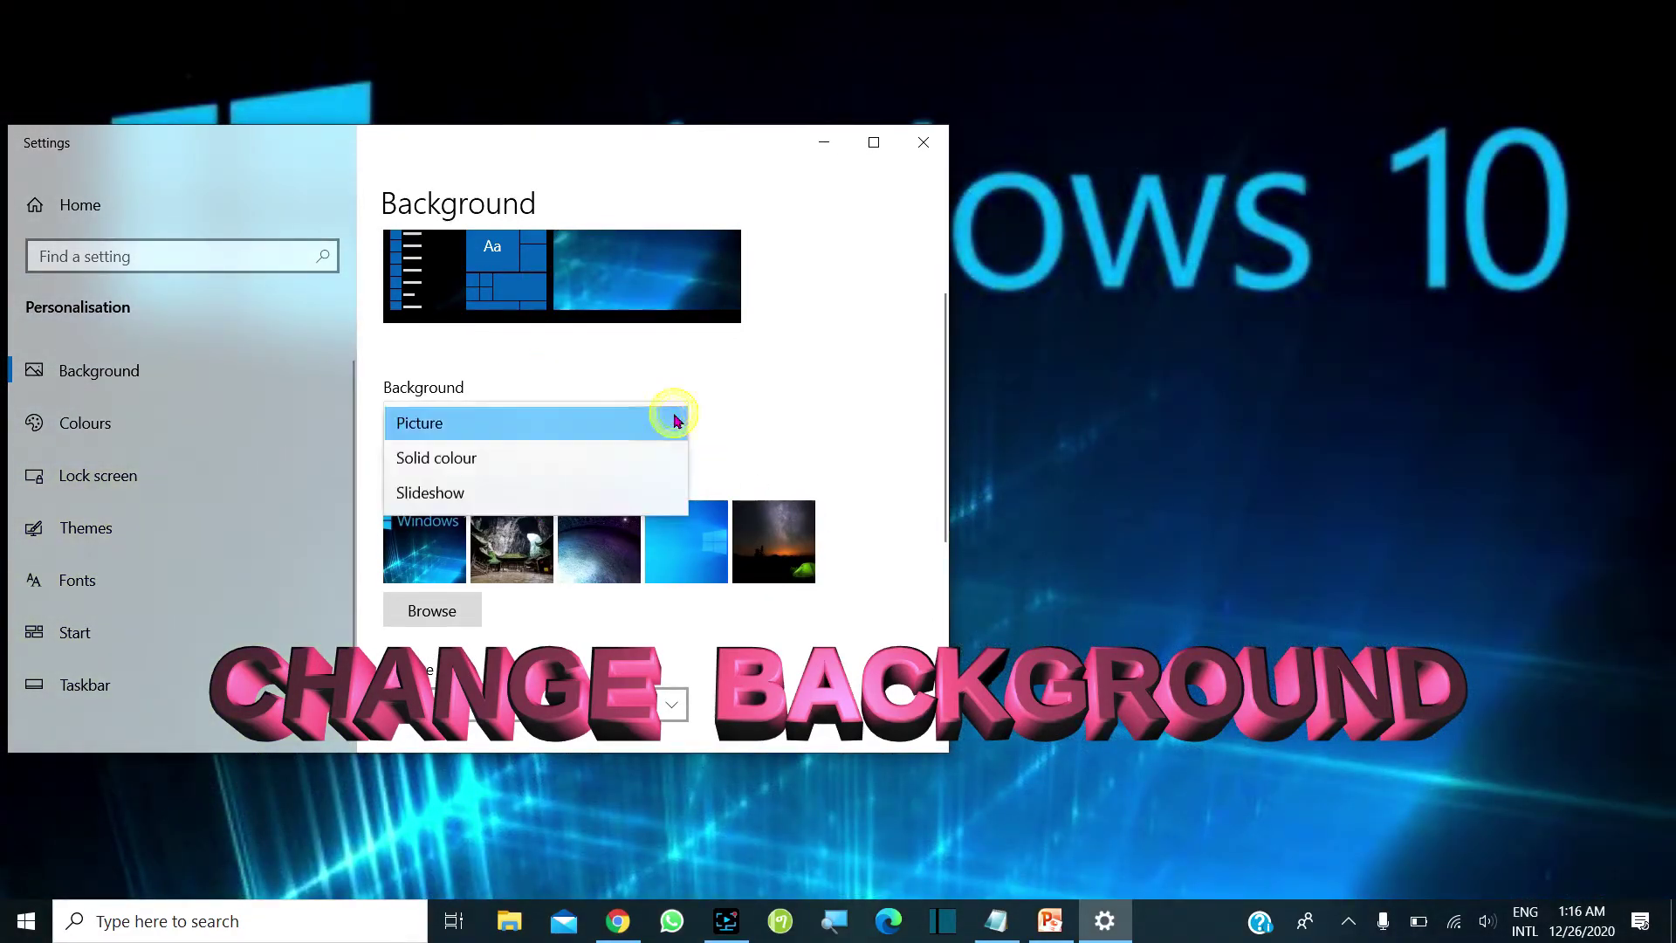
pyautogui.click(538, 493)
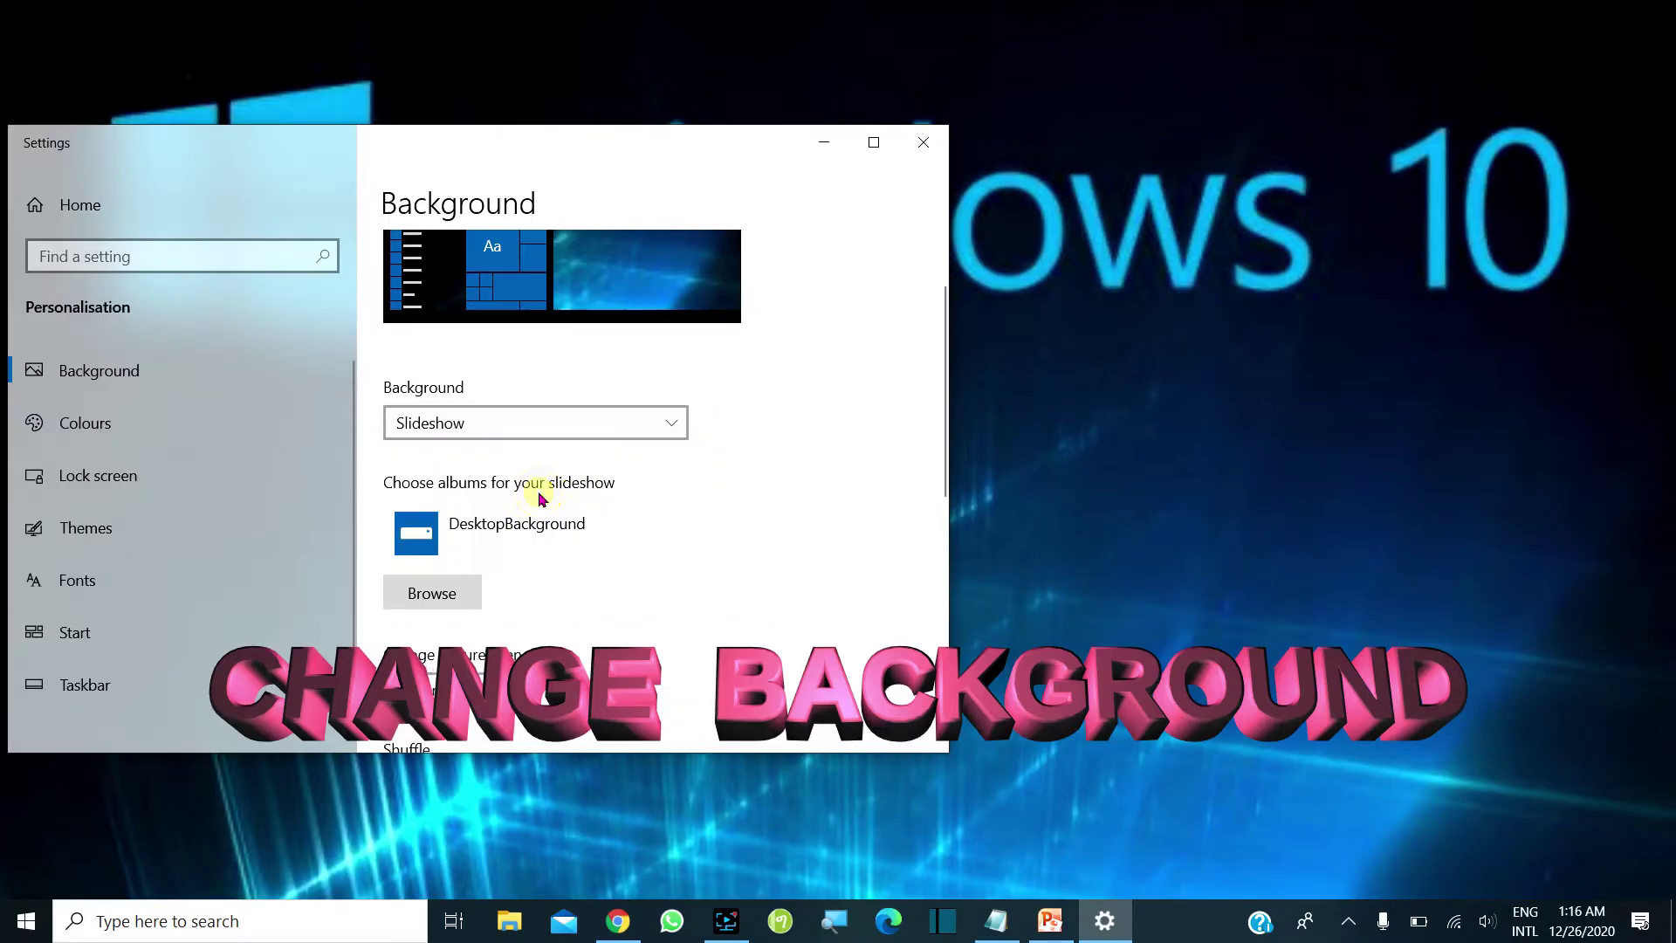
# - Set the slideshow to change the picture every 1 minute and review the other interval choices
pyautogui.scroll(-3, 695, 531)
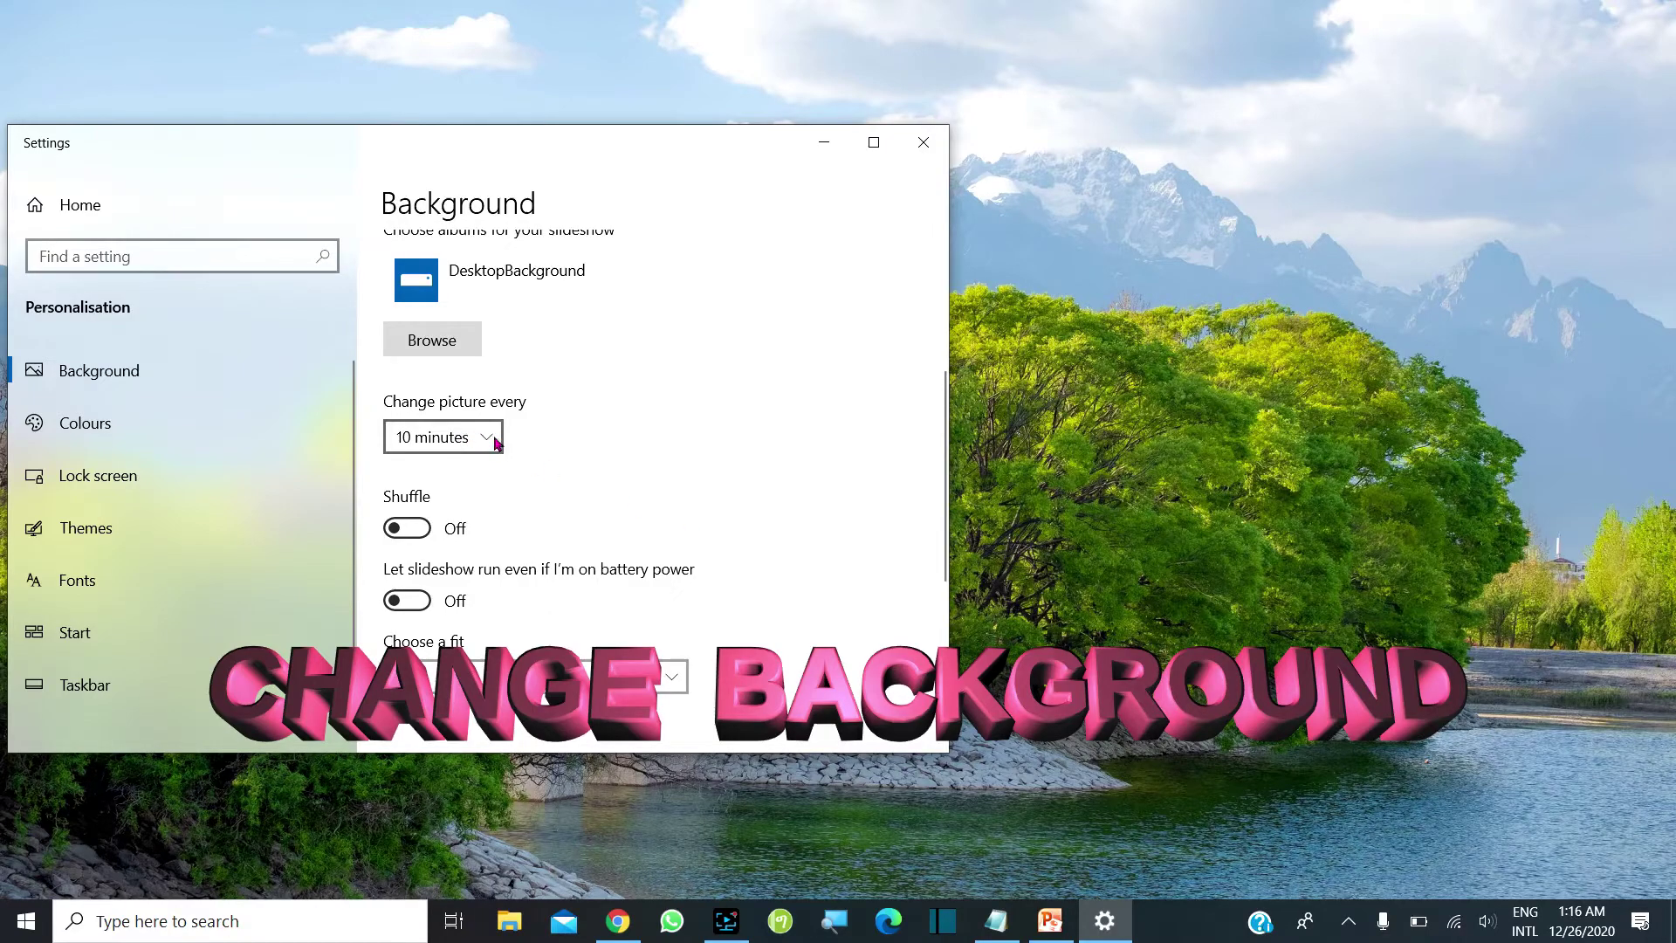
pyautogui.click(494, 443)
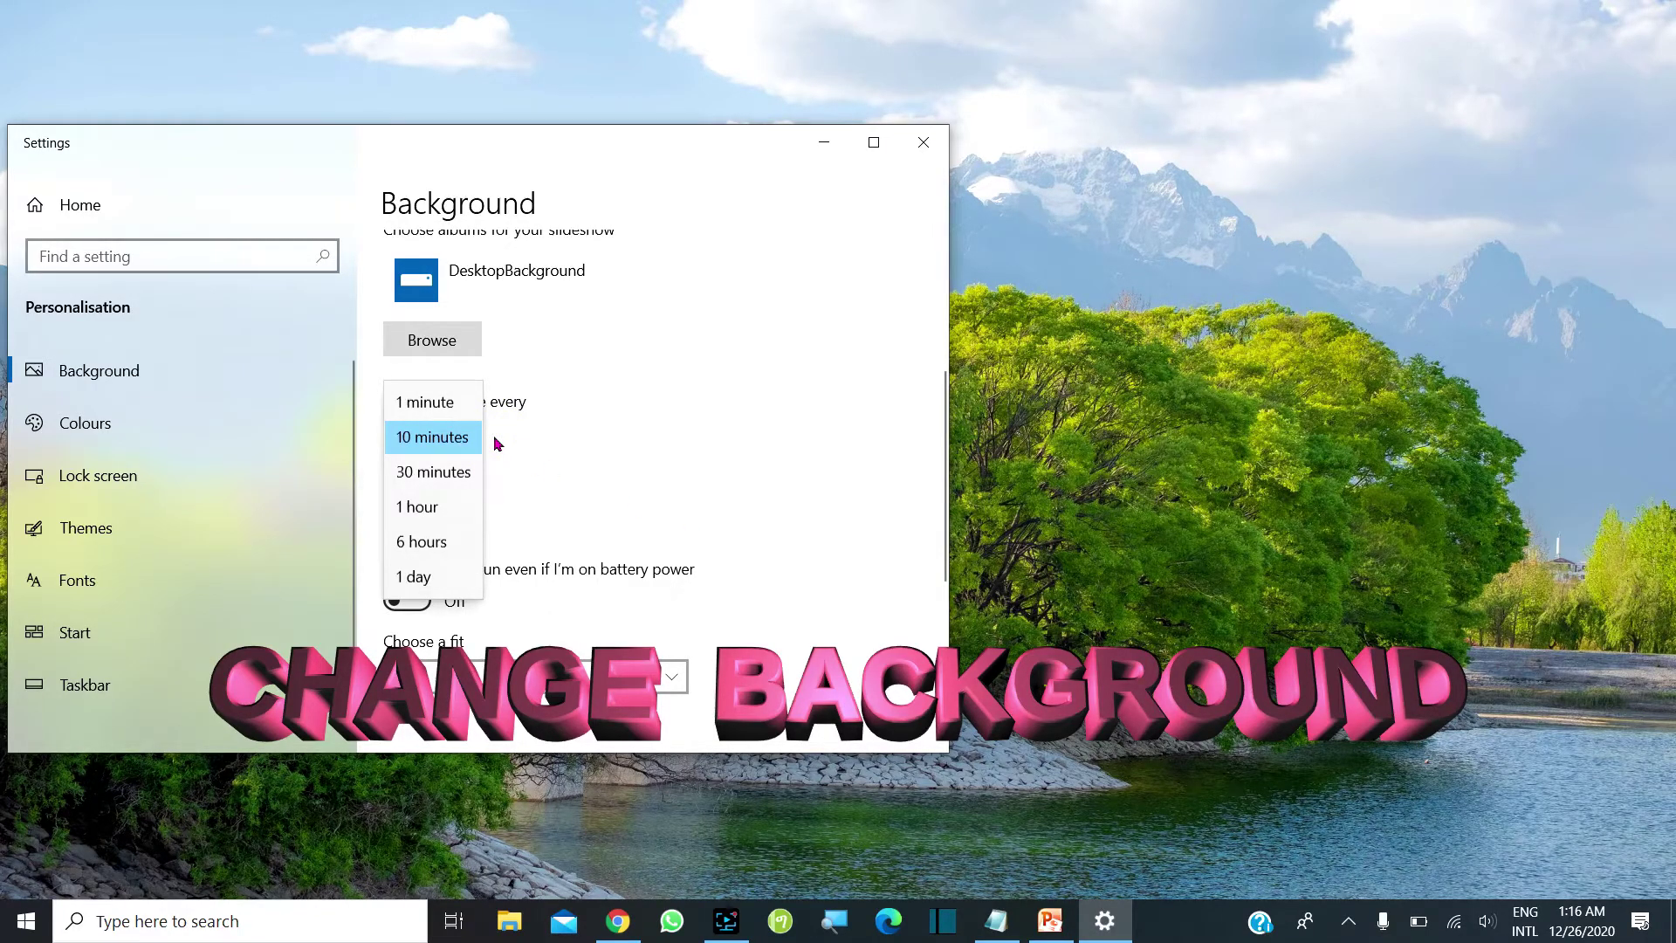
pyautogui.click(458, 403)
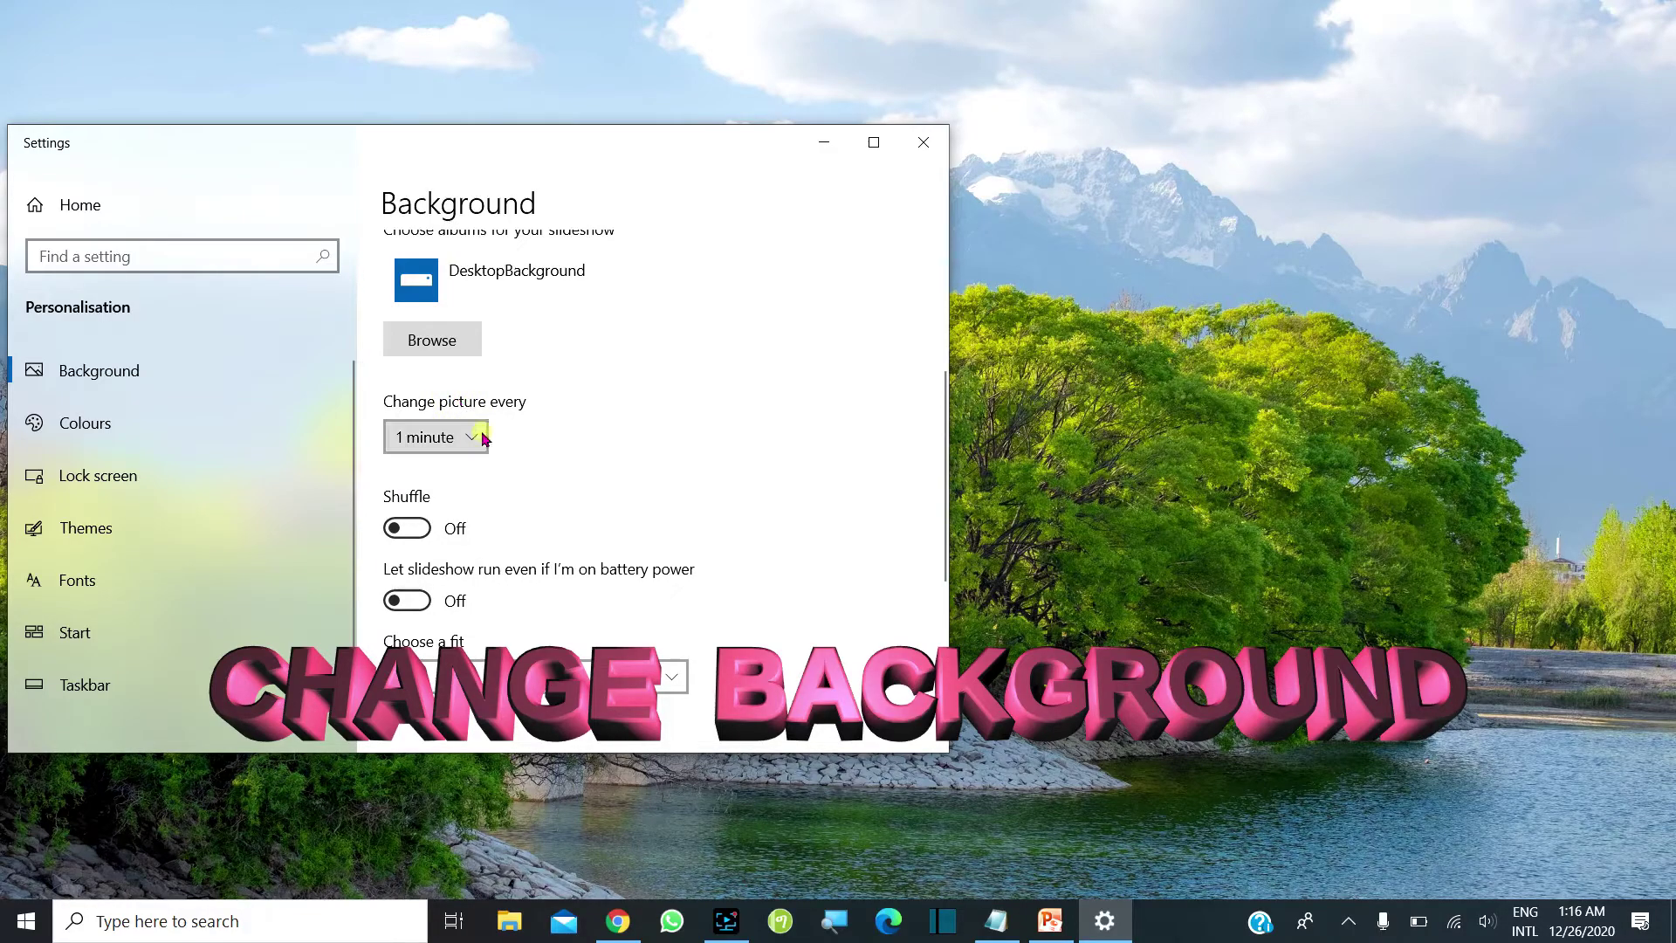
pyautogui.click(477, 430)
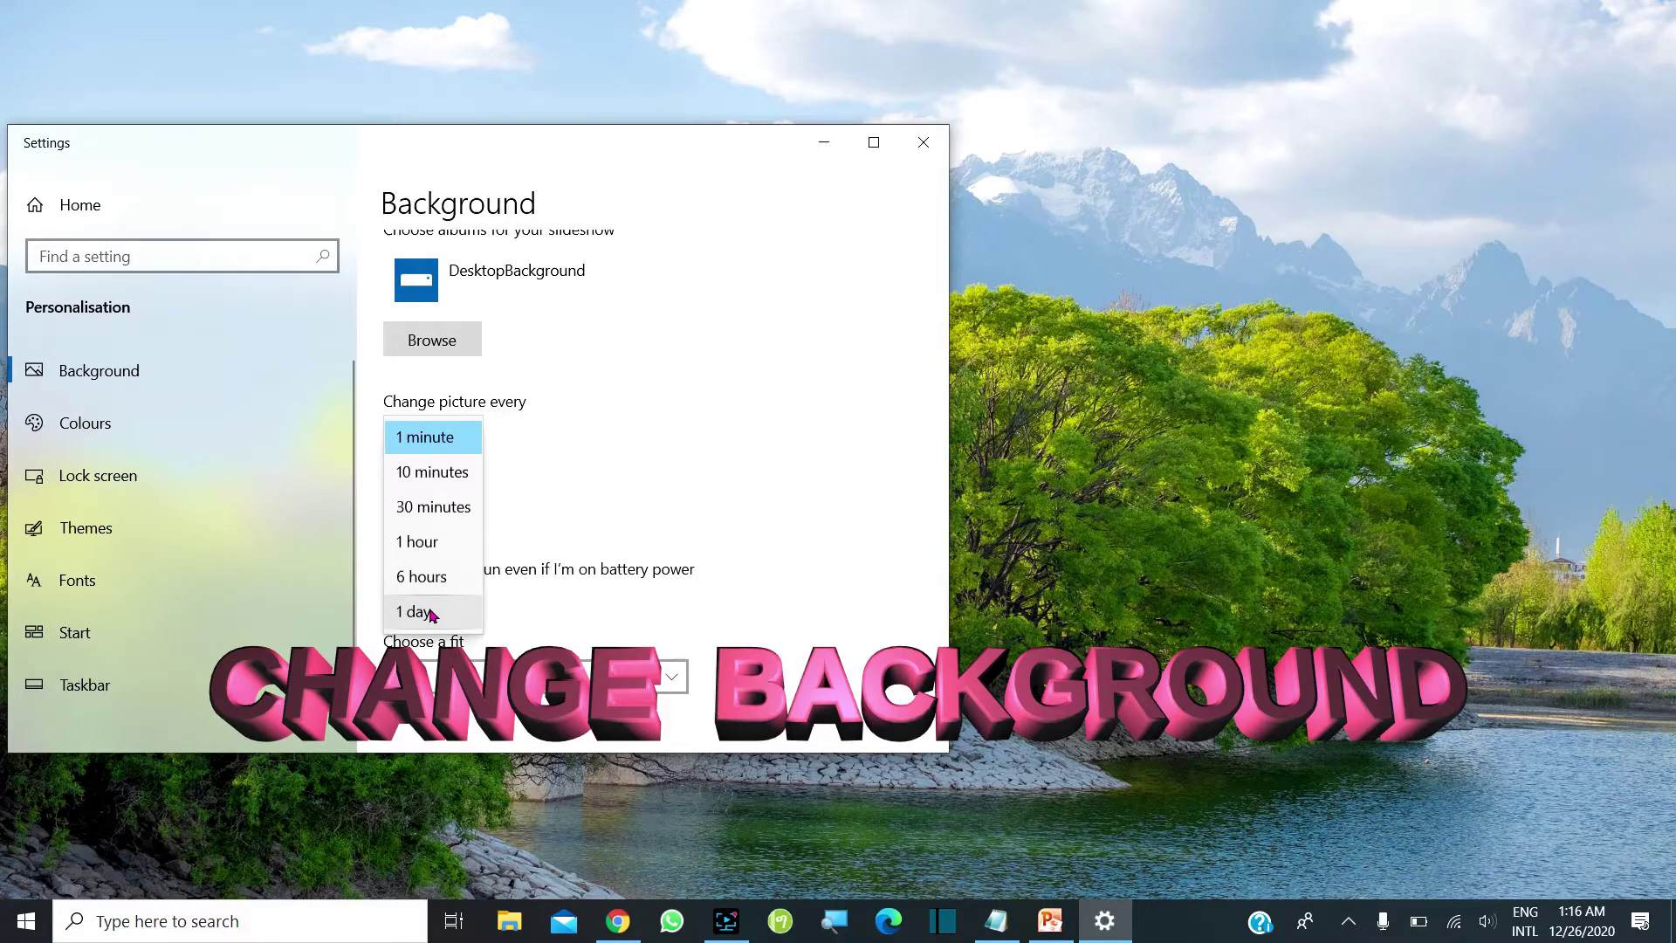
pyautogui.click(697, 445)
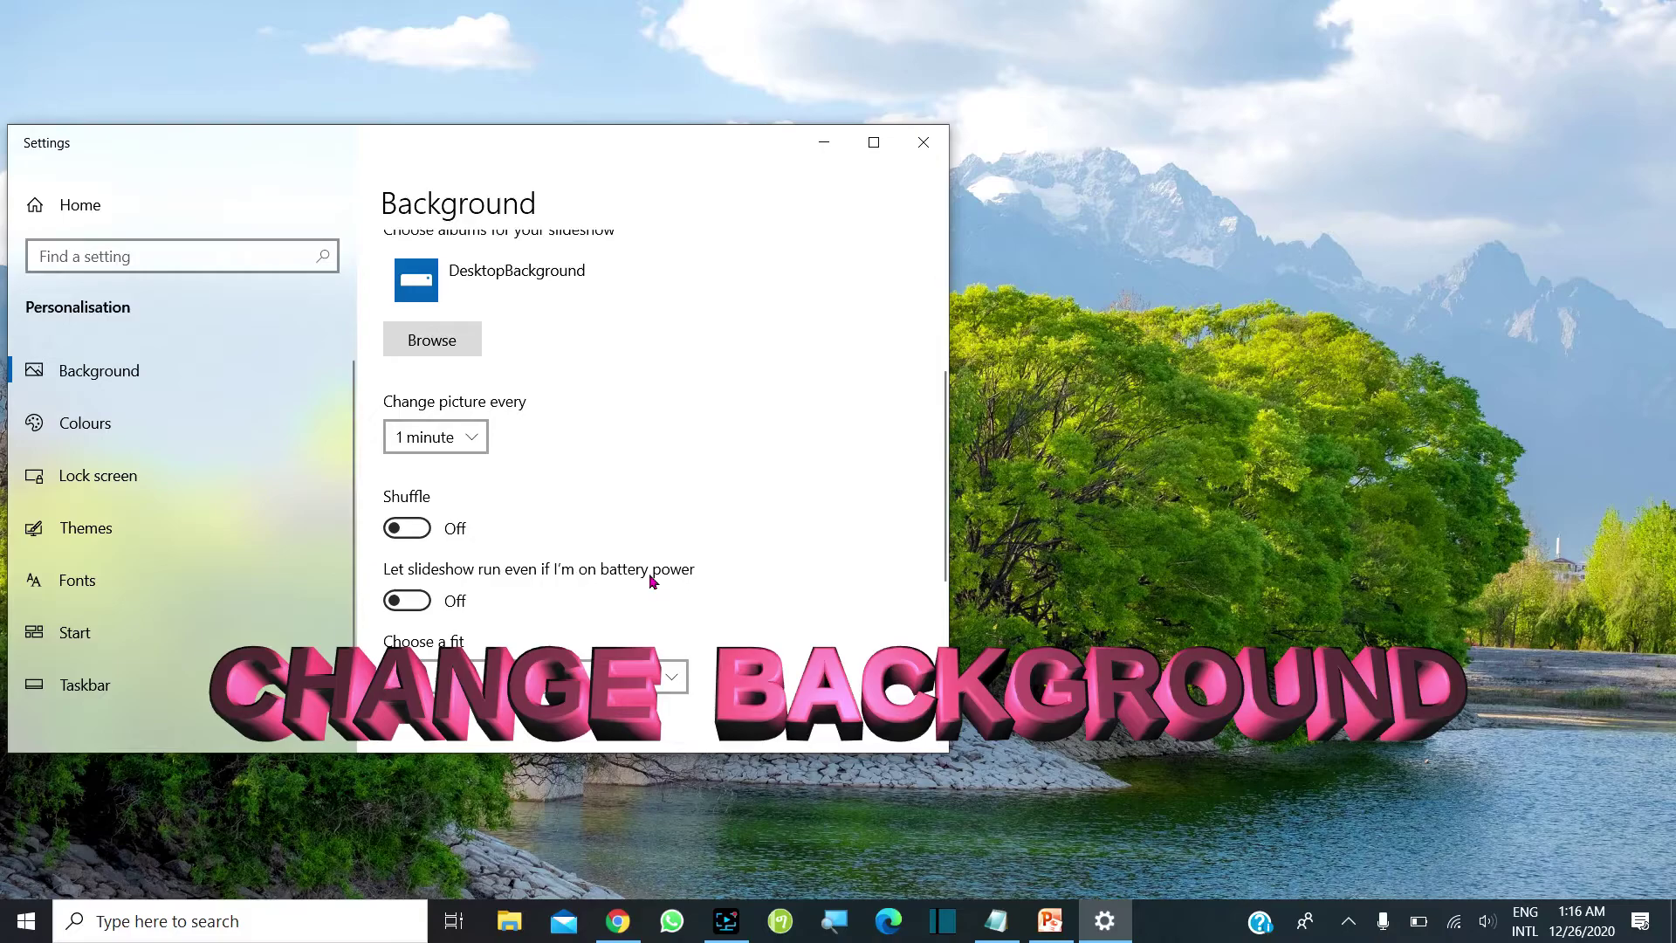
# - Turn the slideshow's battery-power option on and back off, and do the same with Shuffle
pyautogui.click(425, 603)
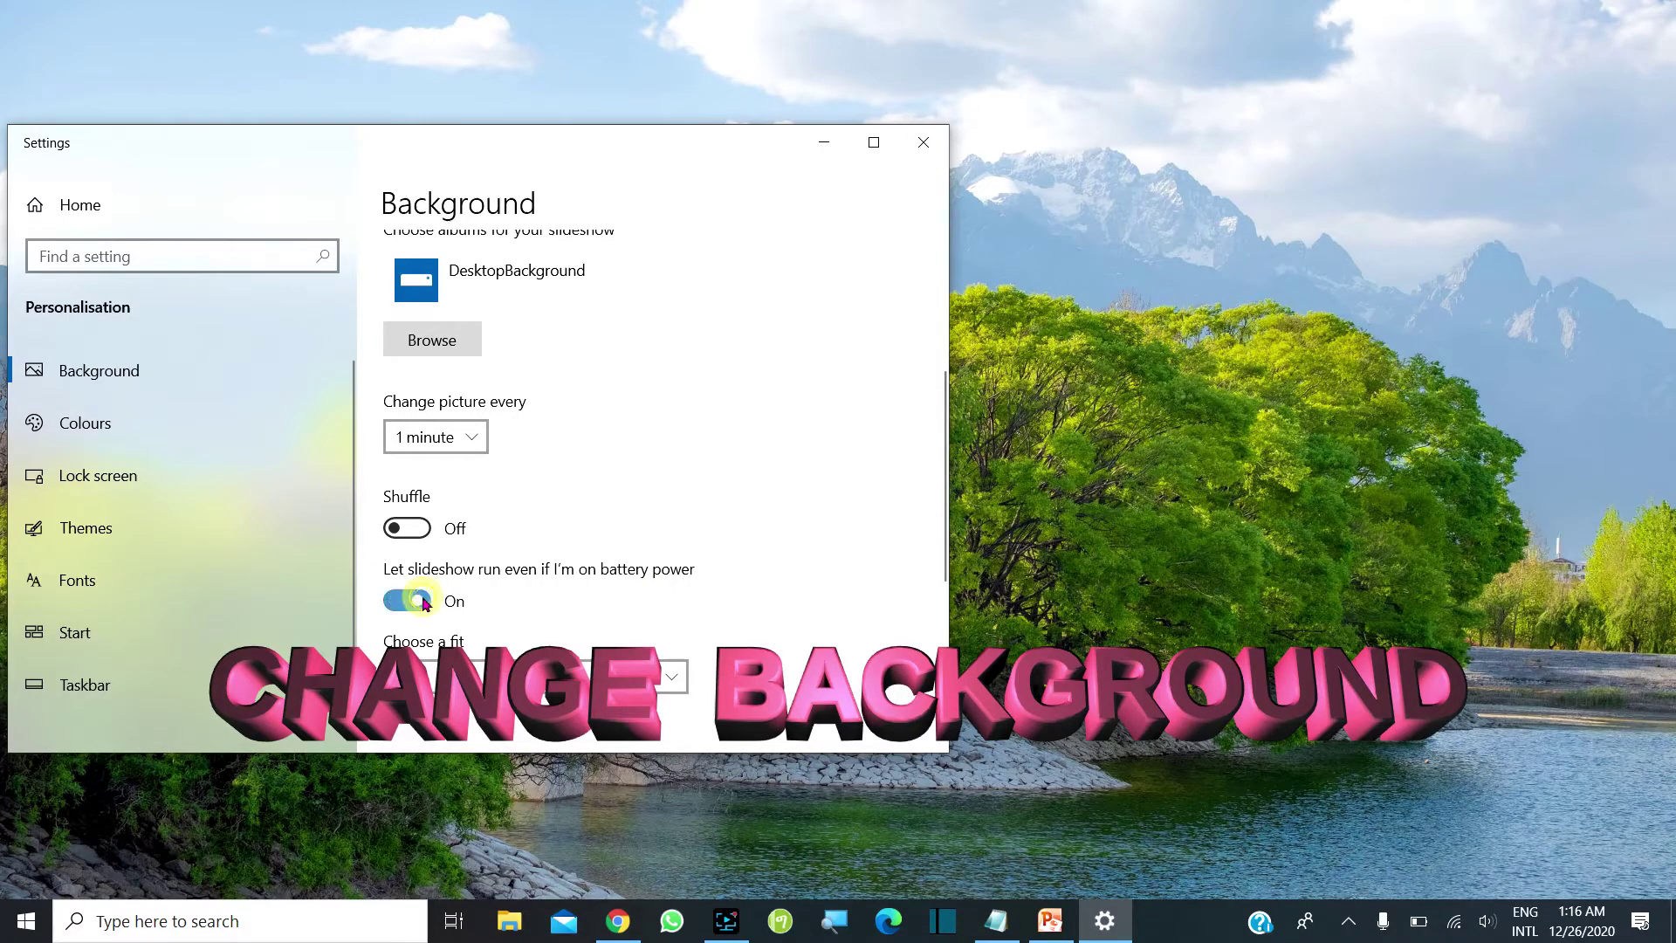
pyautogui.click(397, 602)
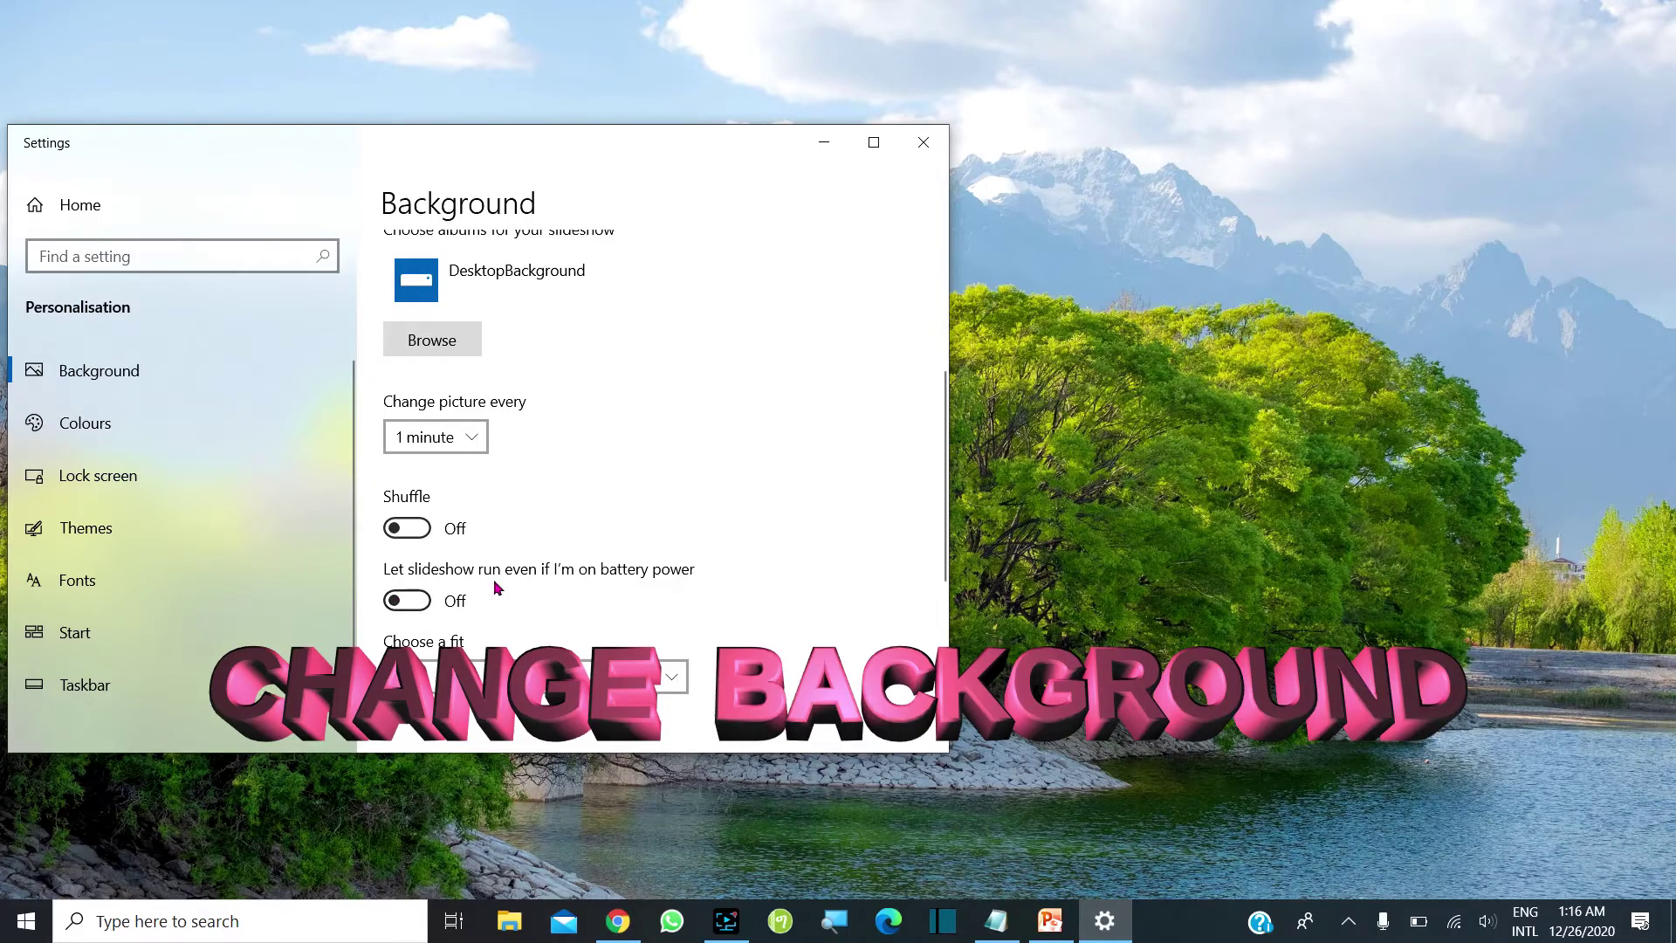
pyautogui.click(419, 532)
pyautogui.click(400, 531)
# - Examine the available picture fit options for the slideshow, keep Fill, and switch back to the Notepad outline
pyautogui.scroll(-2, 790, 579)
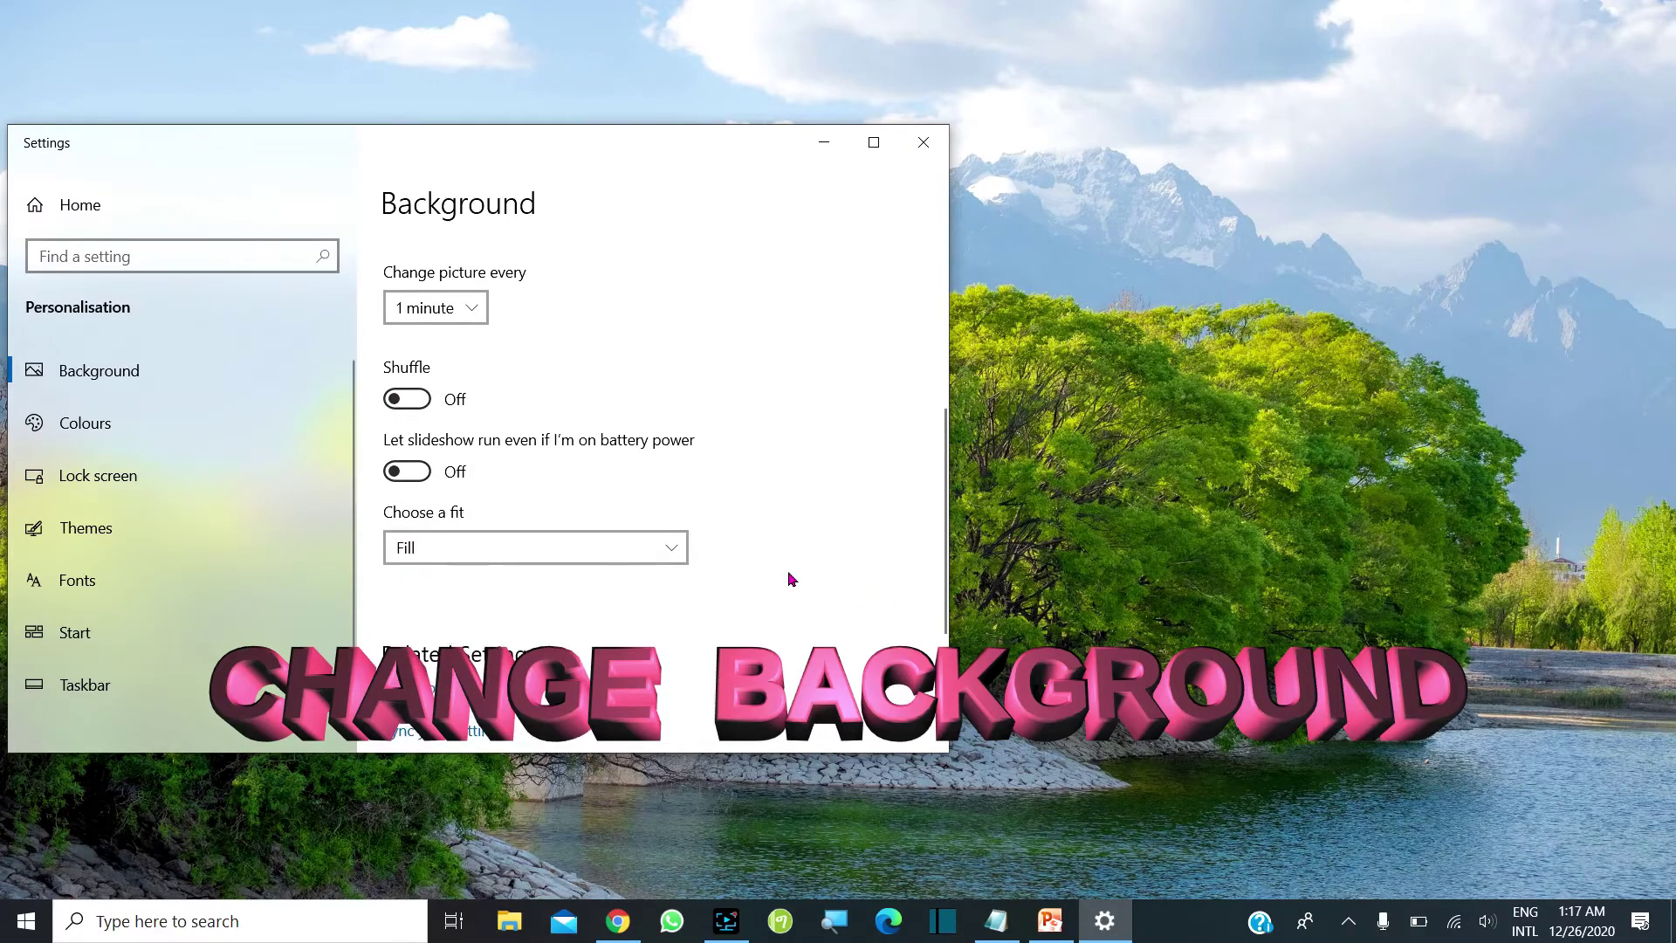
pyautogui.click(671, 550)
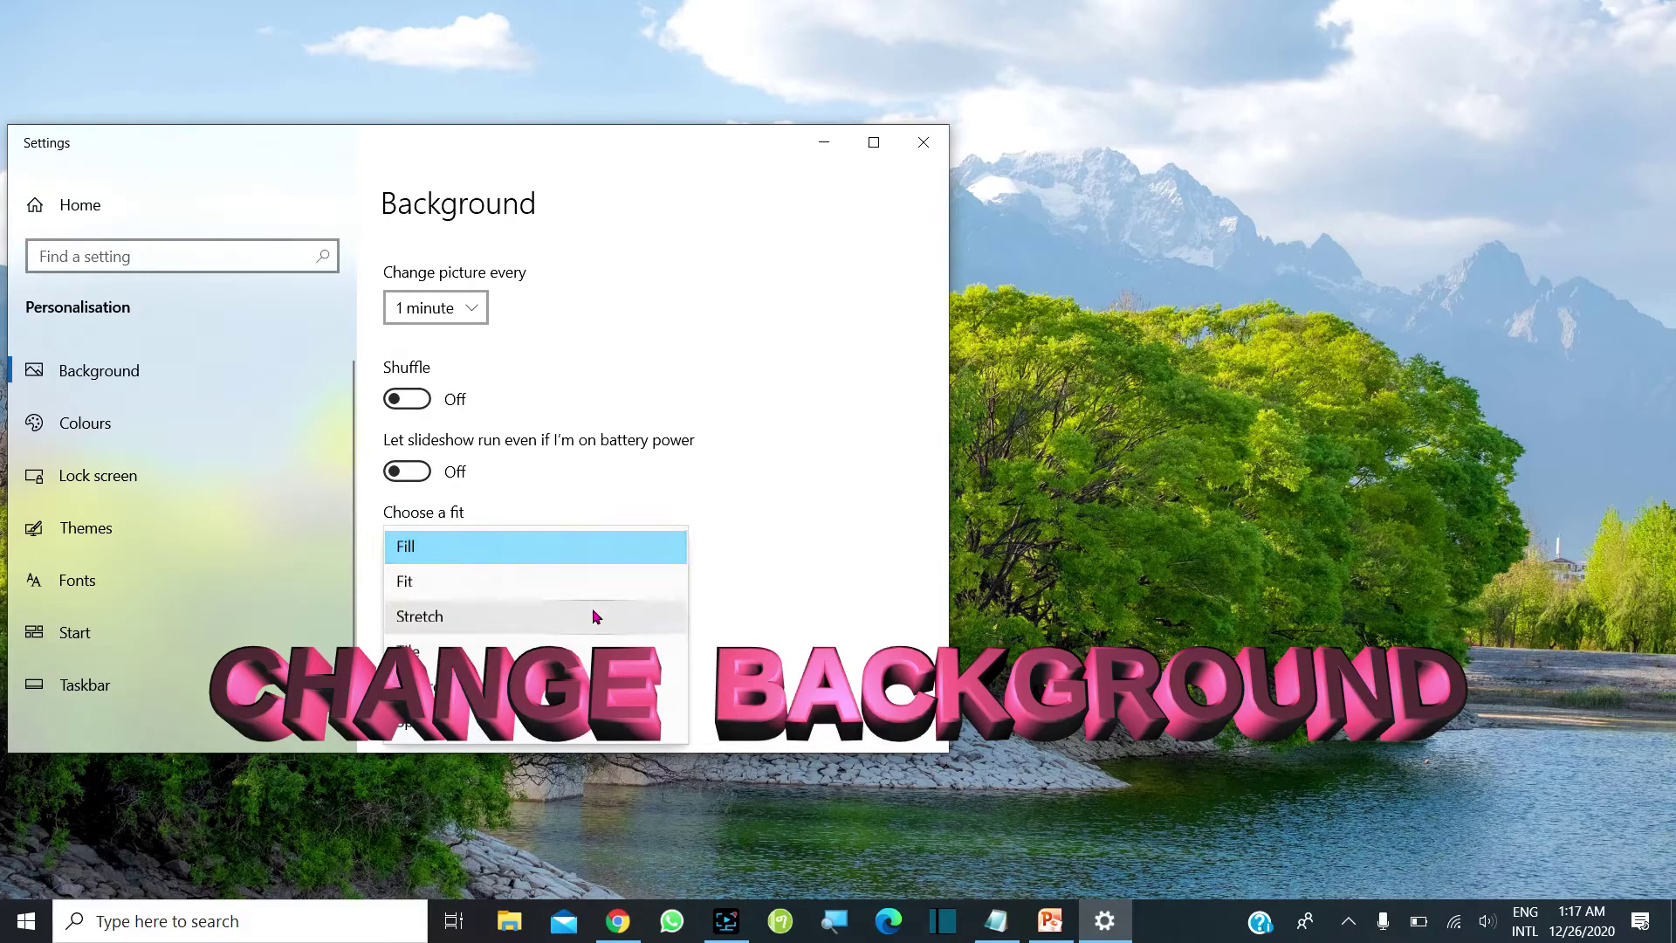
pyautogui.press('Escape')
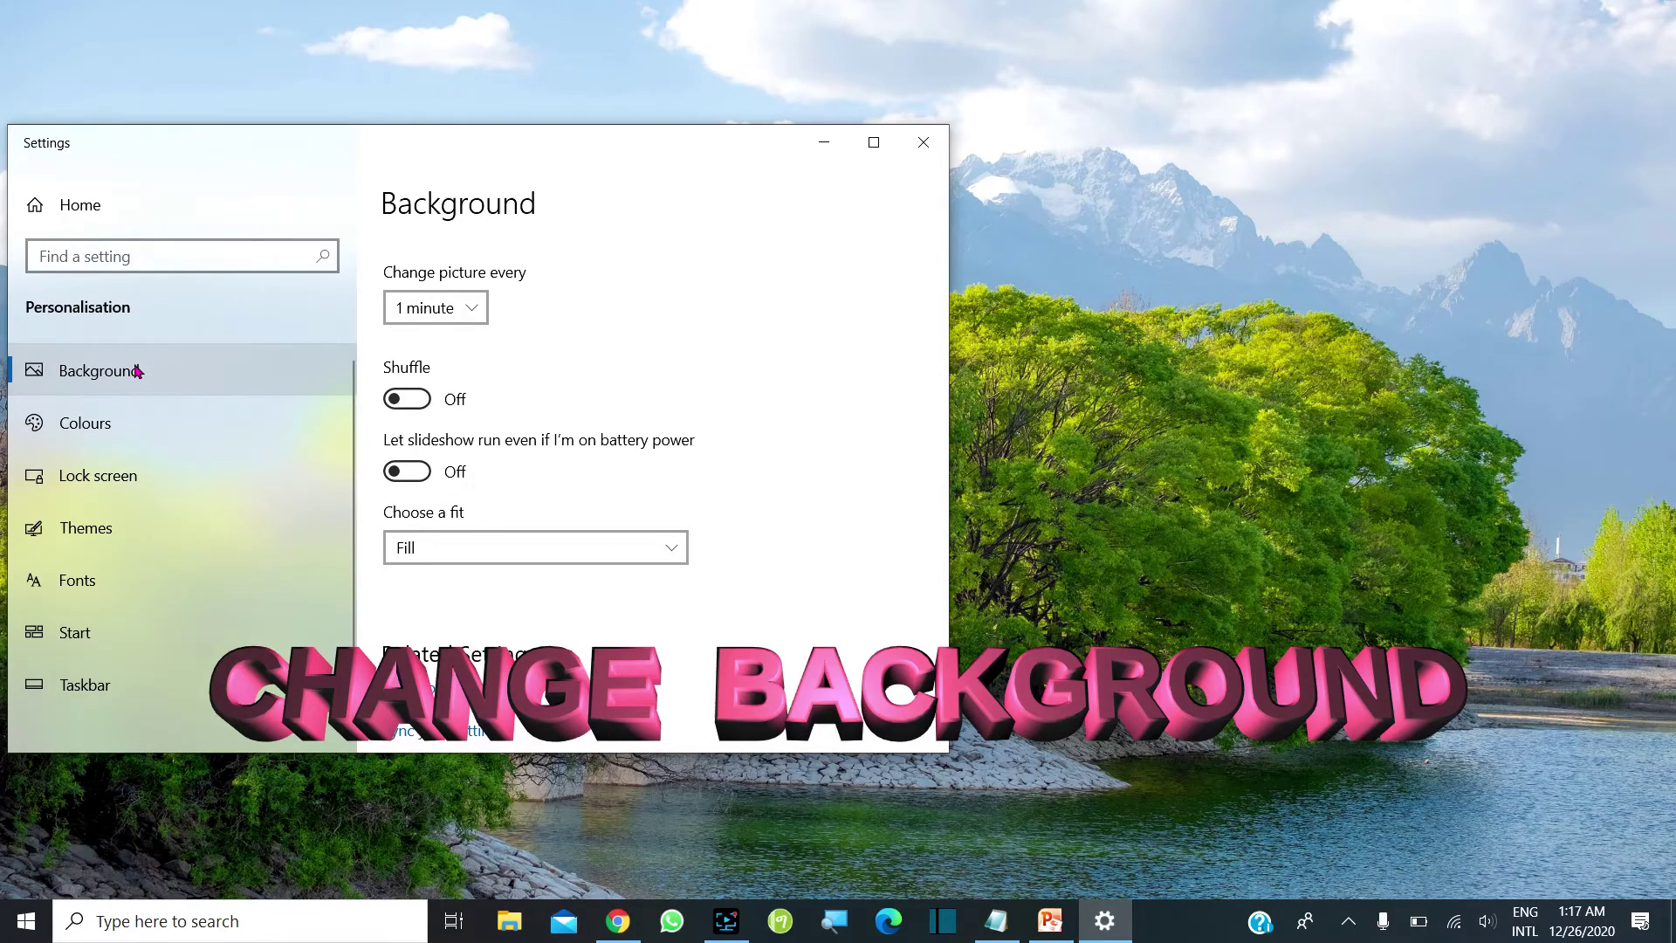
pyautogui.click(996, 924)
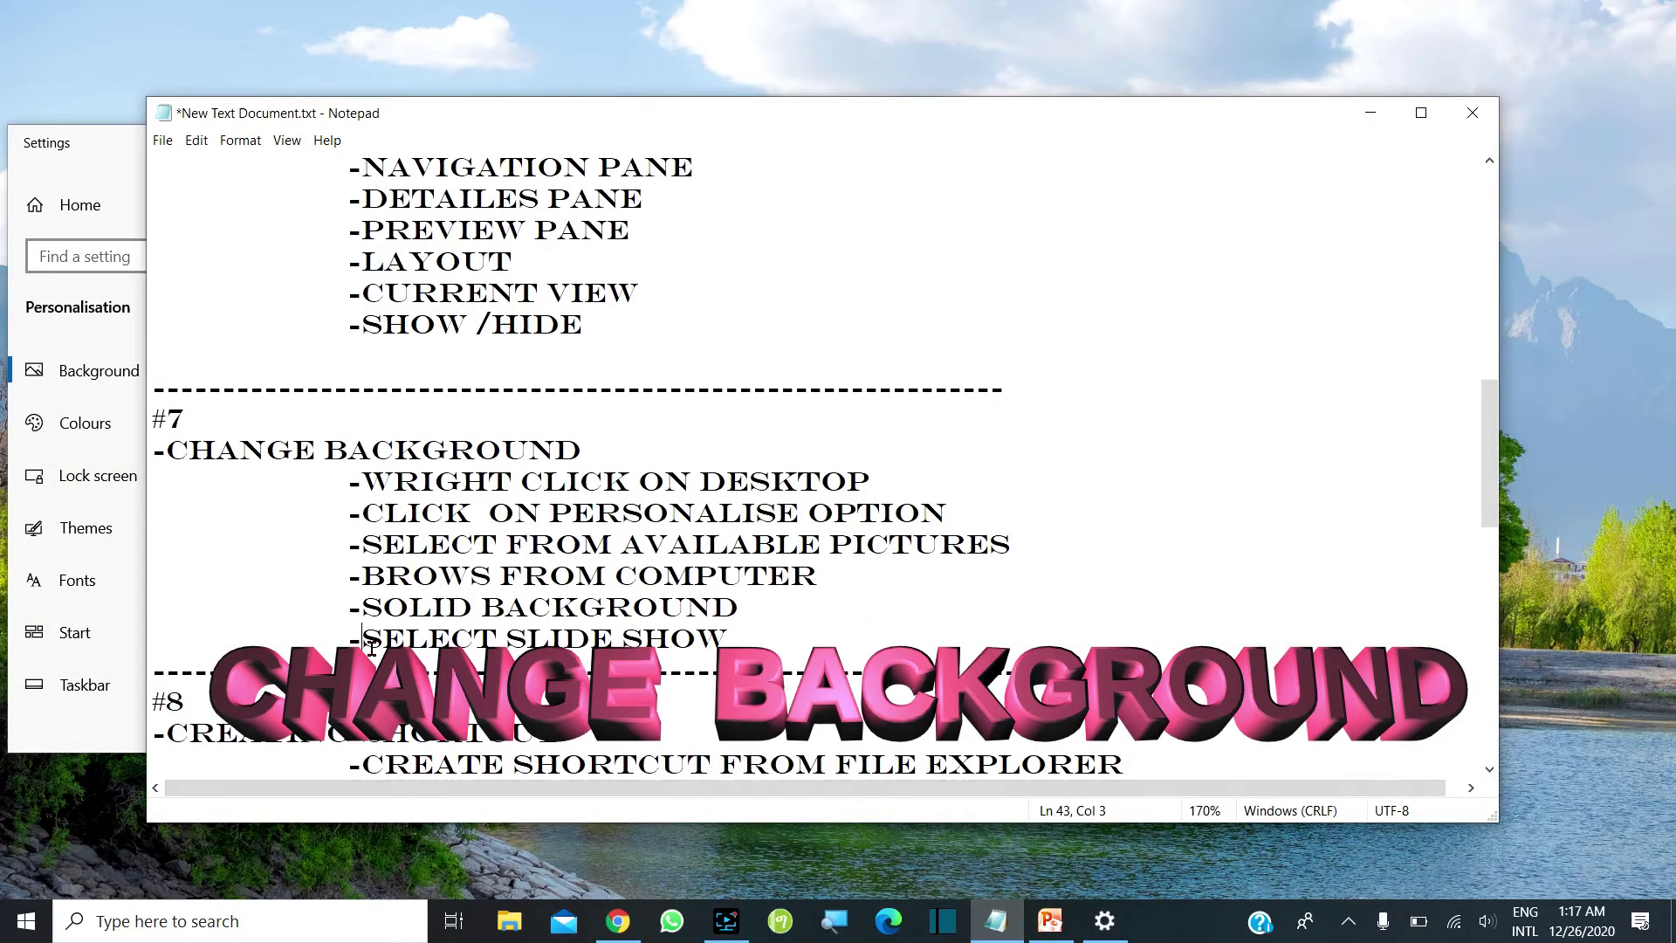